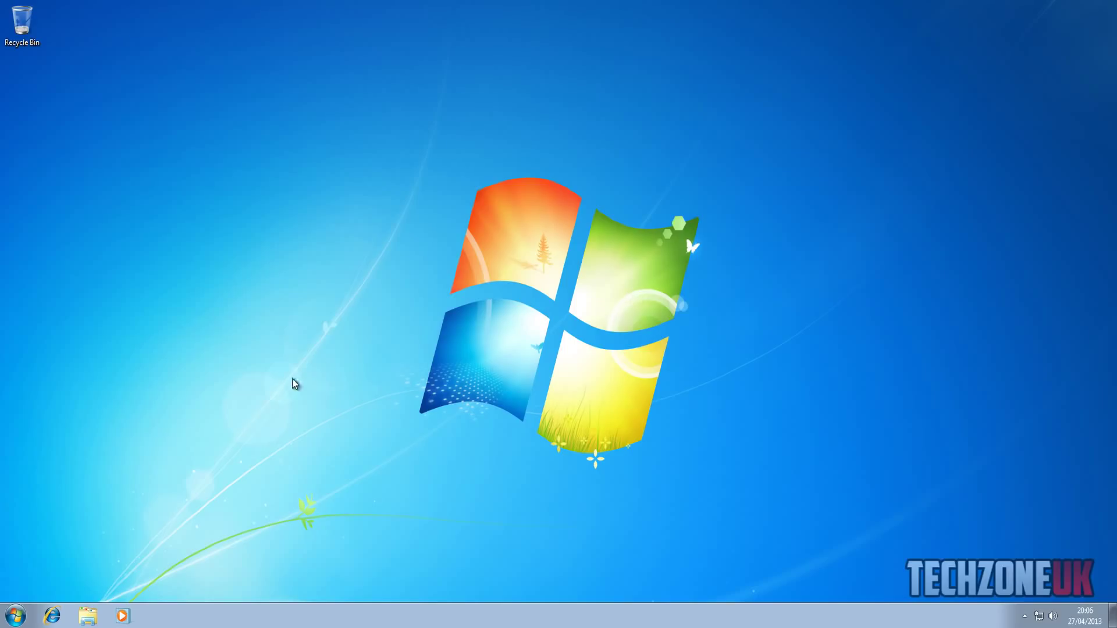
- Set the Local Area Connection's IPv4 preferred DNS server to 192.168.1.10 and save it
click(15, 615)
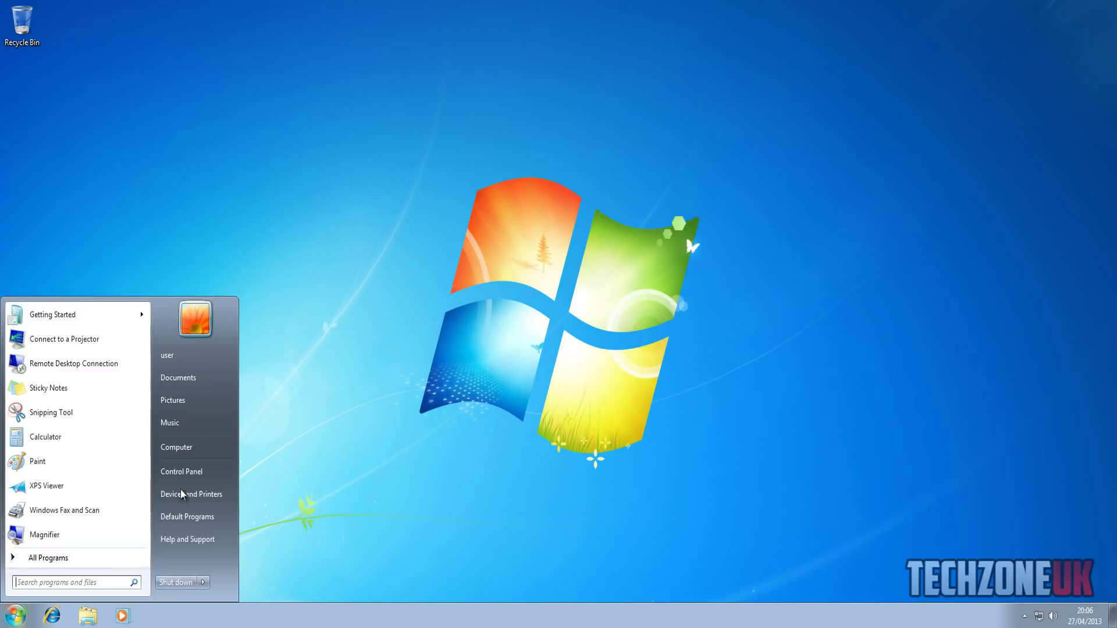
click(437, 526)
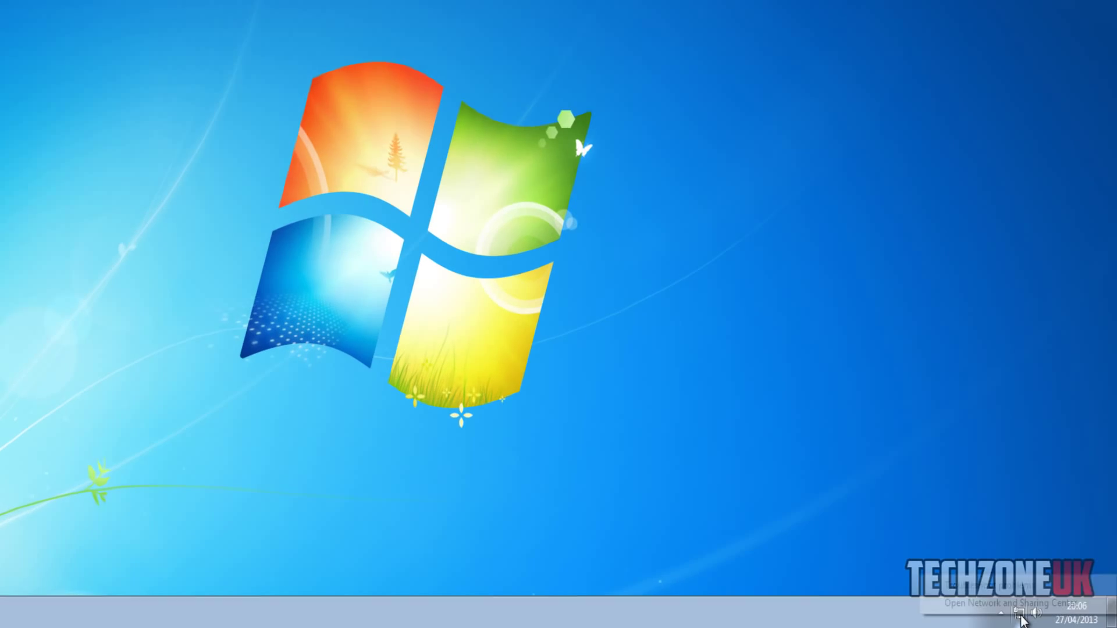
right_click(1039, 618)
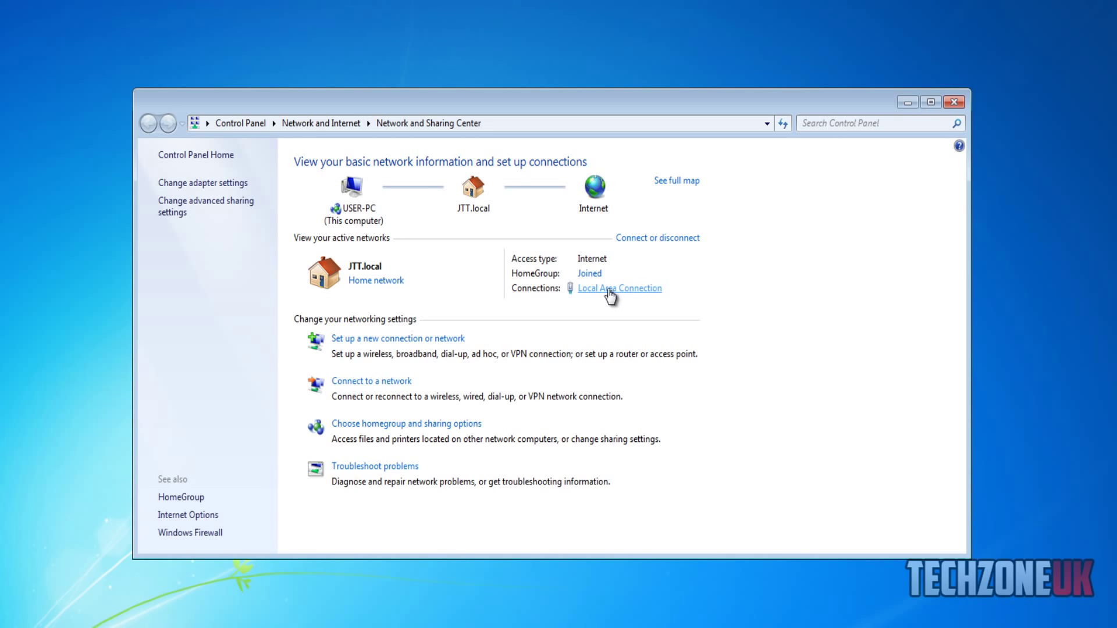
click(603, 289)
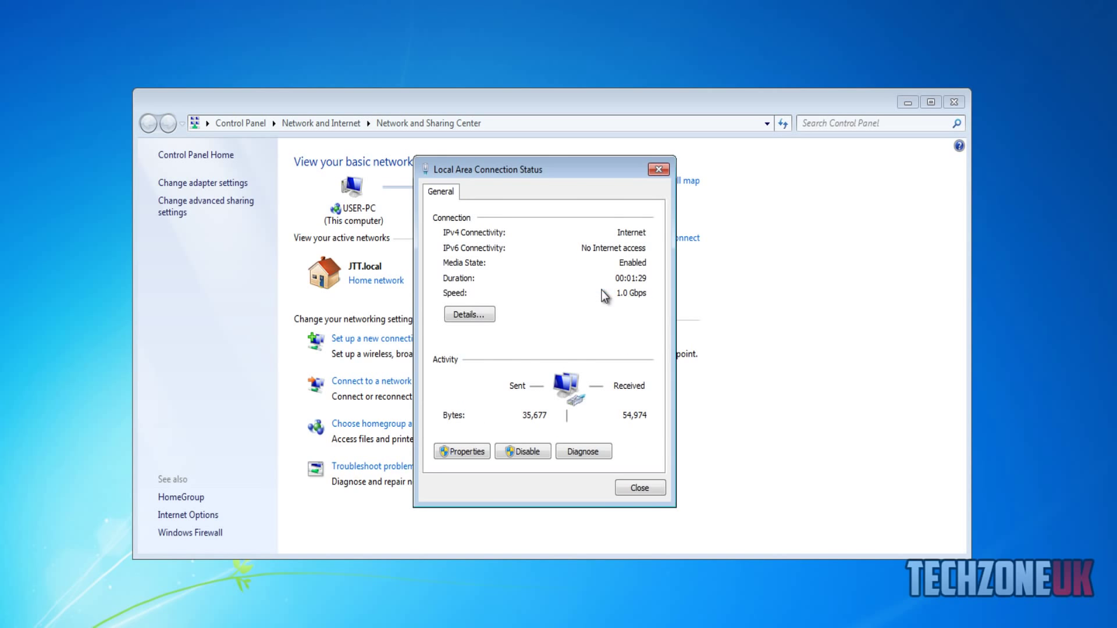
click(471, 452)
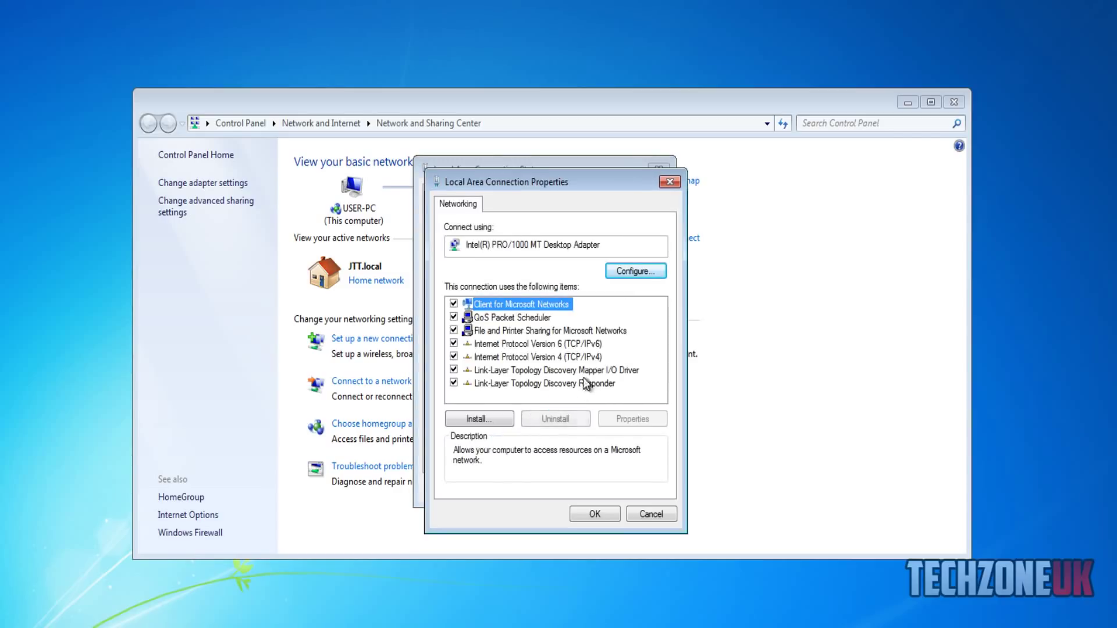
click(589, 358)
click(632, 419)
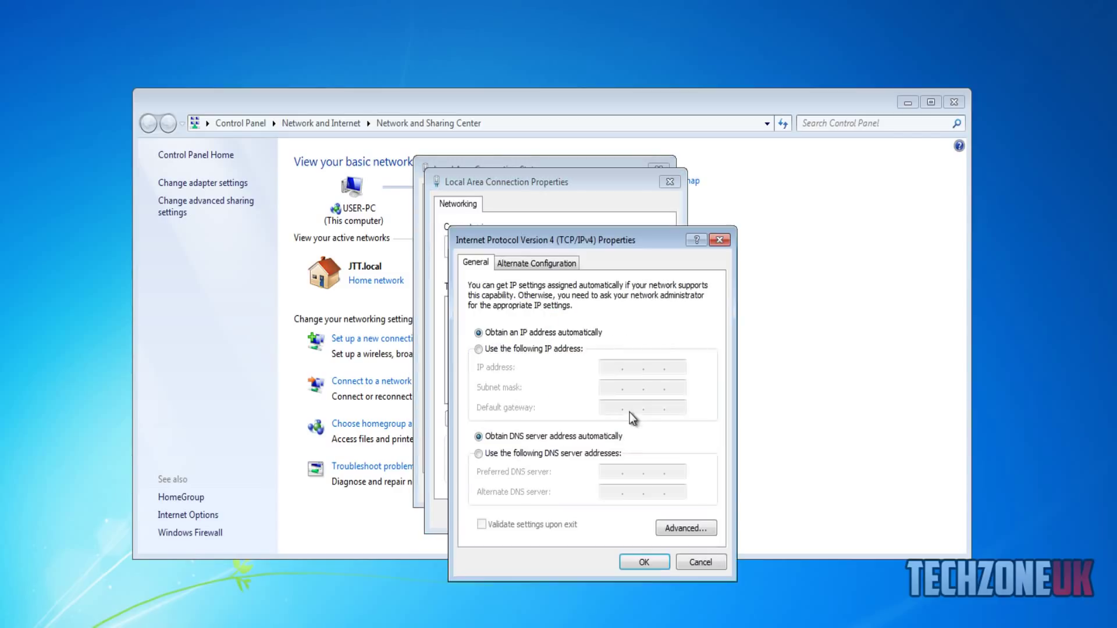
click(544, 453)
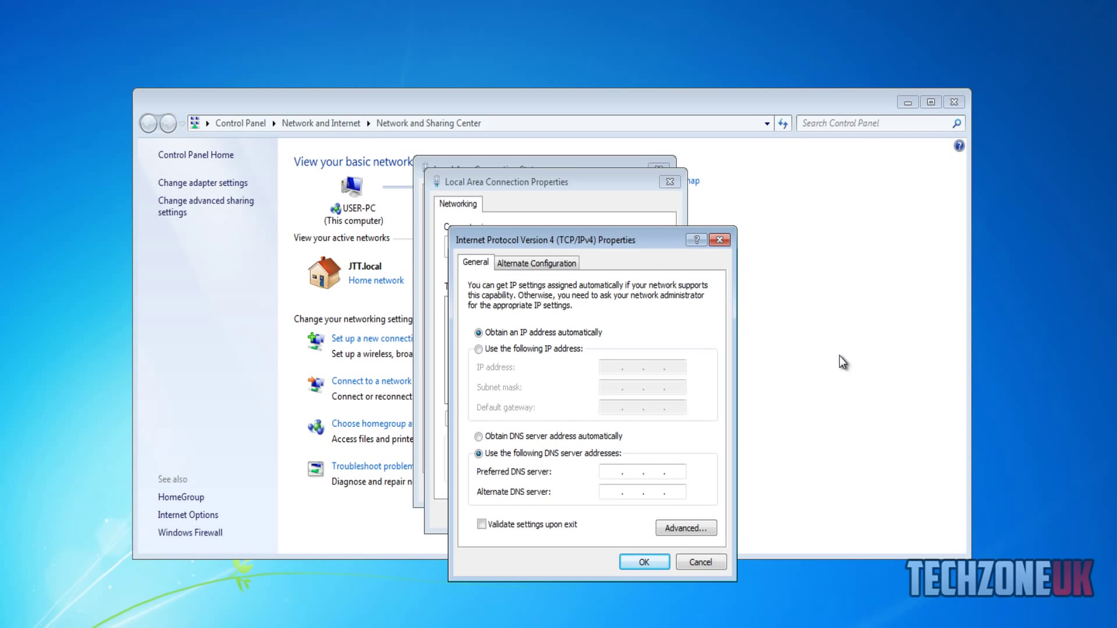
text(192 . 168 . 1 . 10)
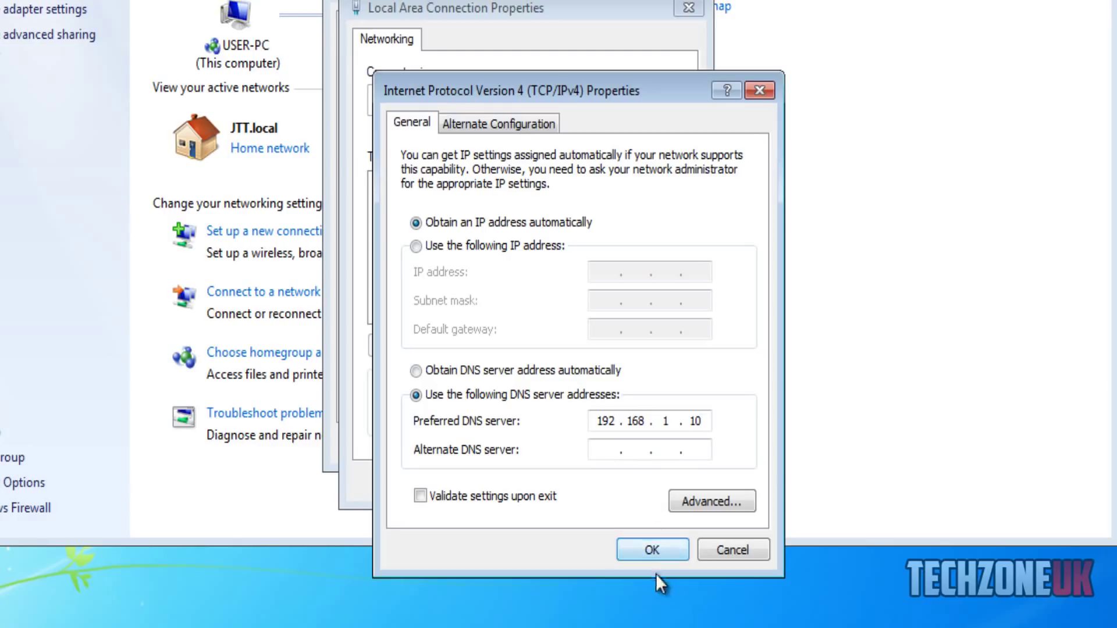
click(646, 546)
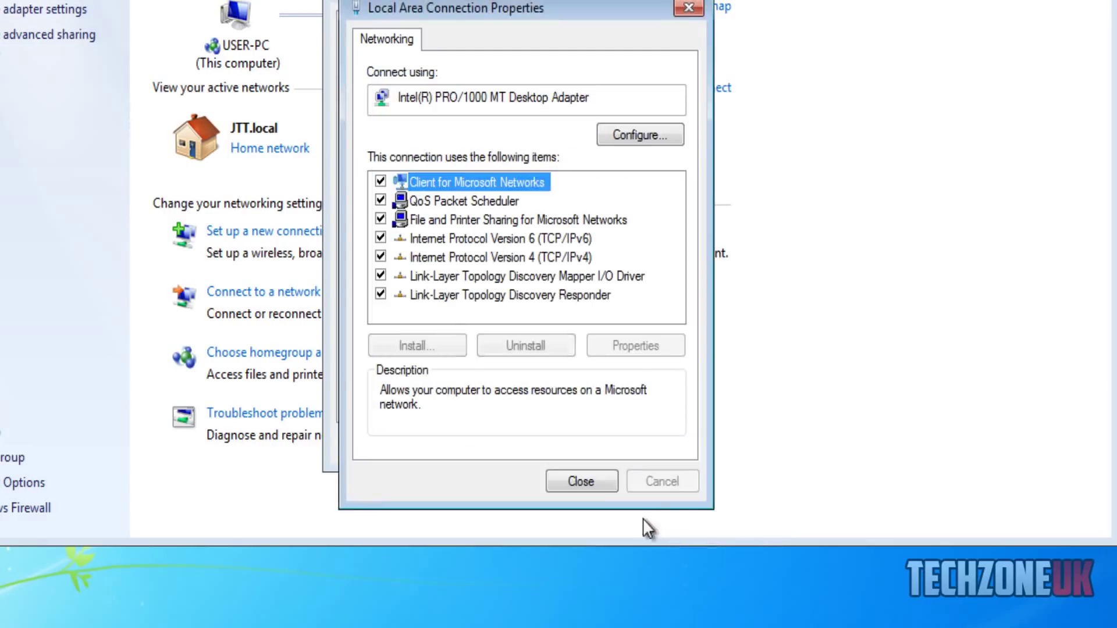
click(596, 483)
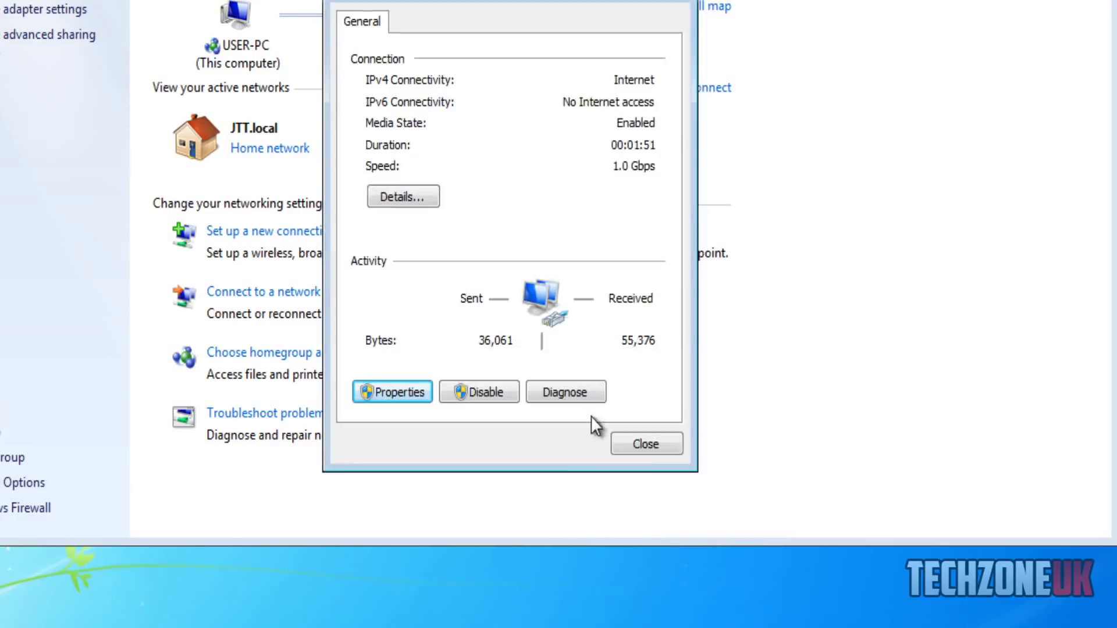
- Open Advanced system settings from Control Panel > System and Security > System, centring the dialog
click(639, 442)
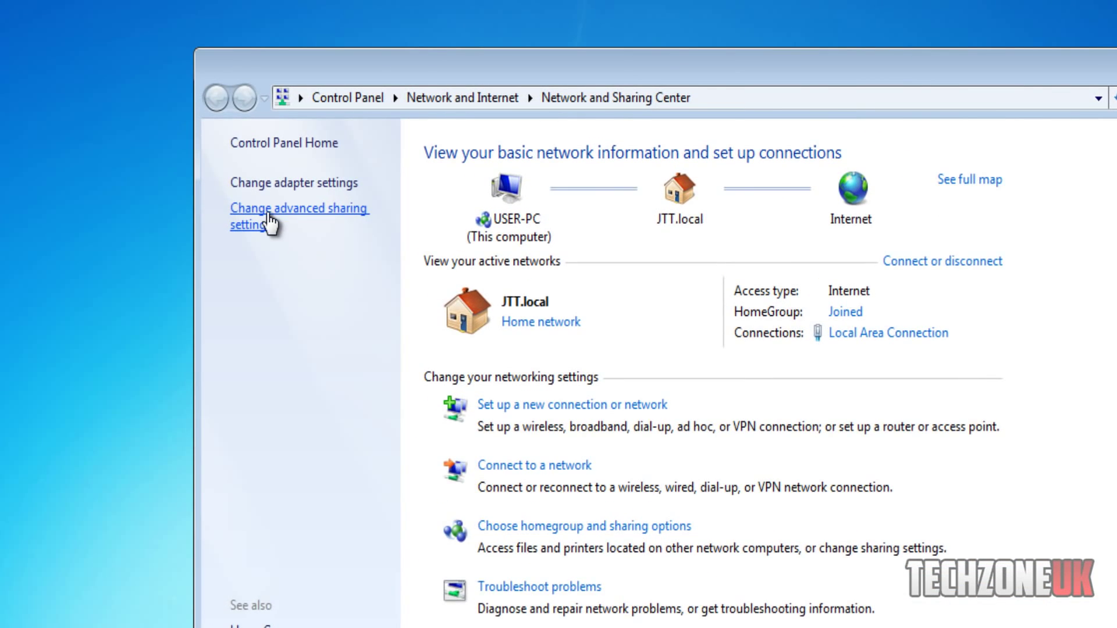
click(81, 103)
click(217, 97)
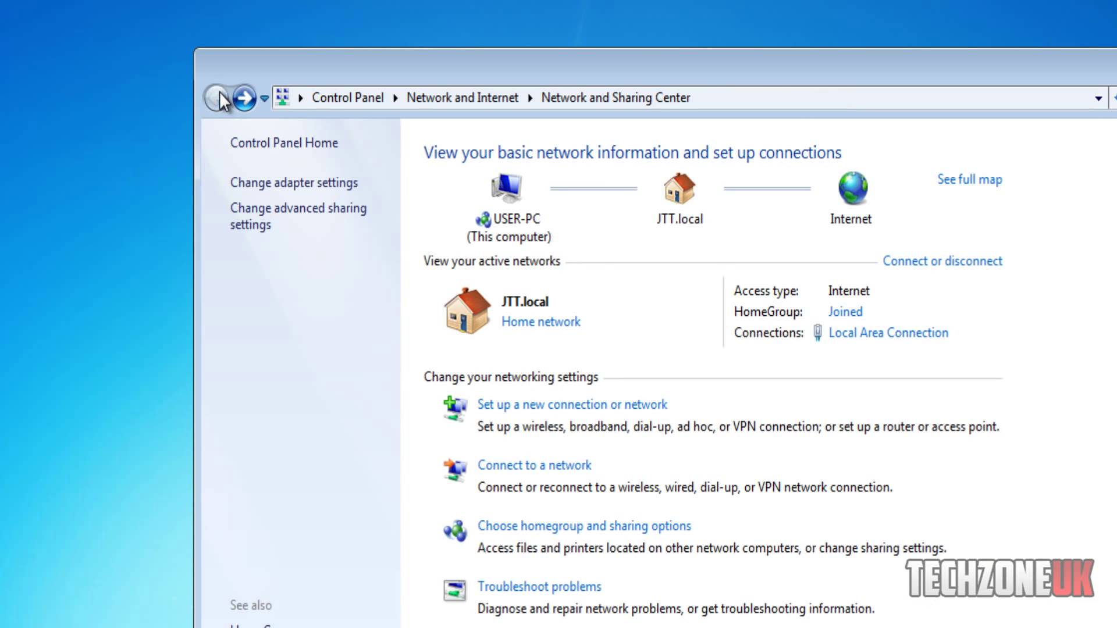
click(361, 97)
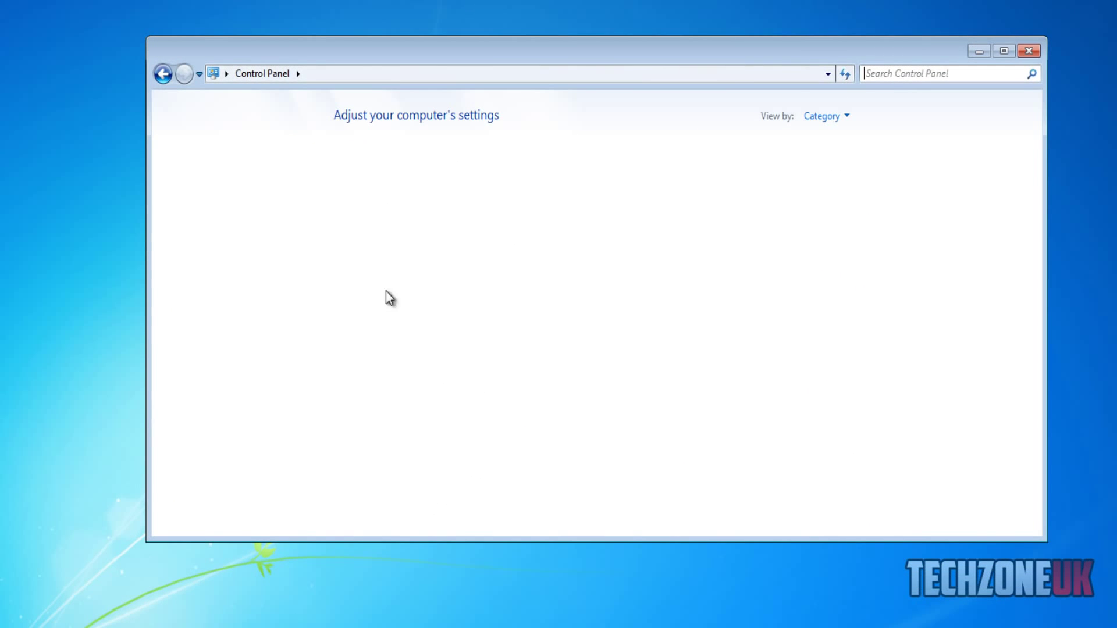
click(410, 157)
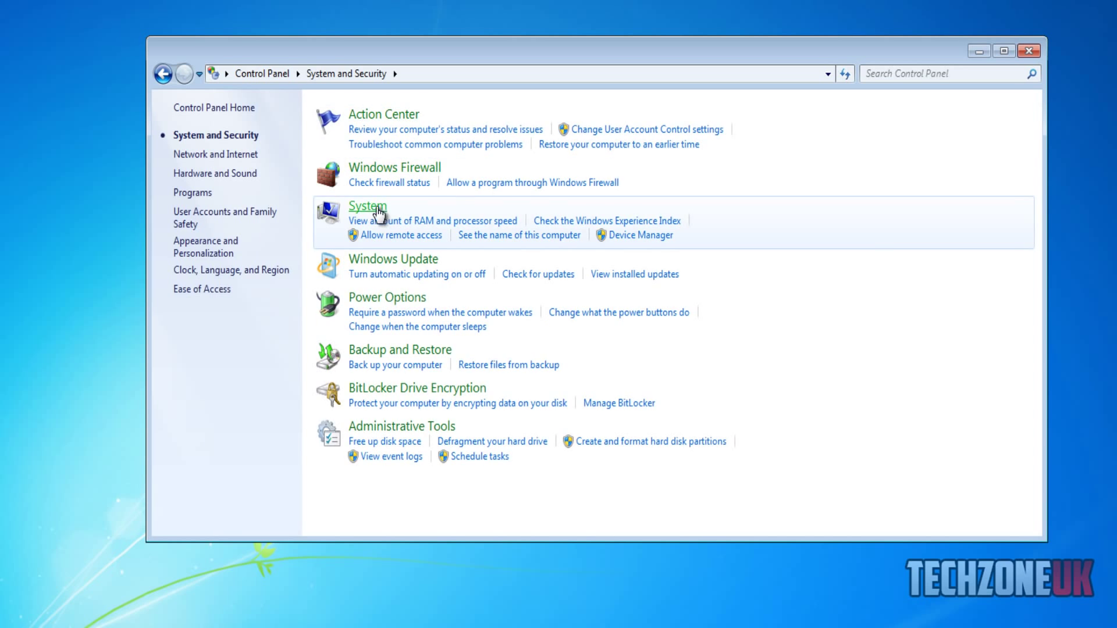
click(364, 209)
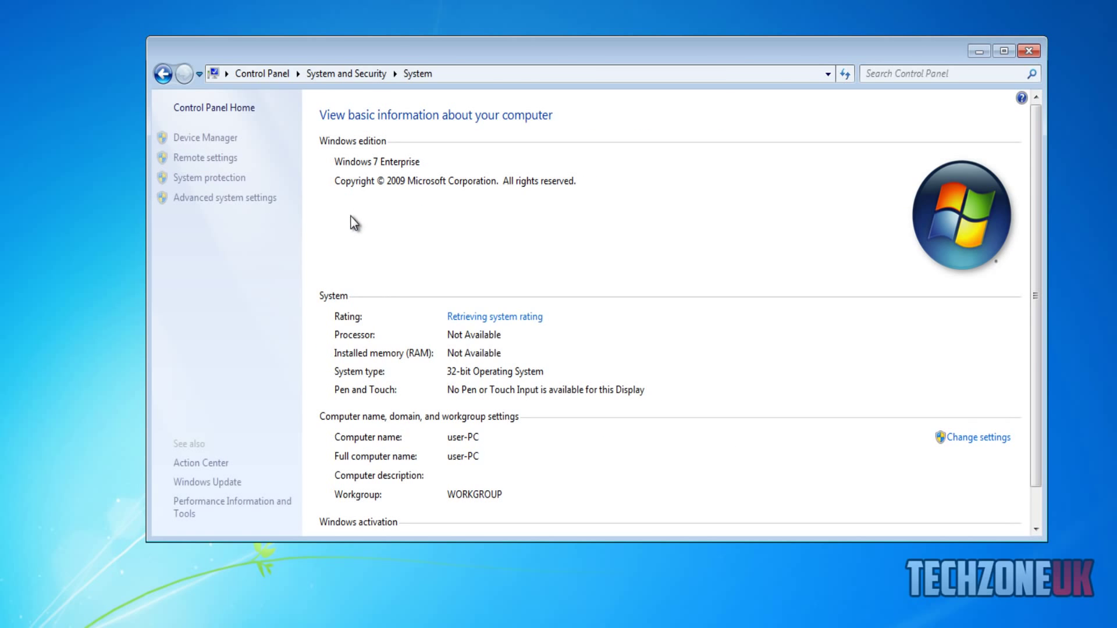
click(214, 199)
drag(263, 44, 617, 153)
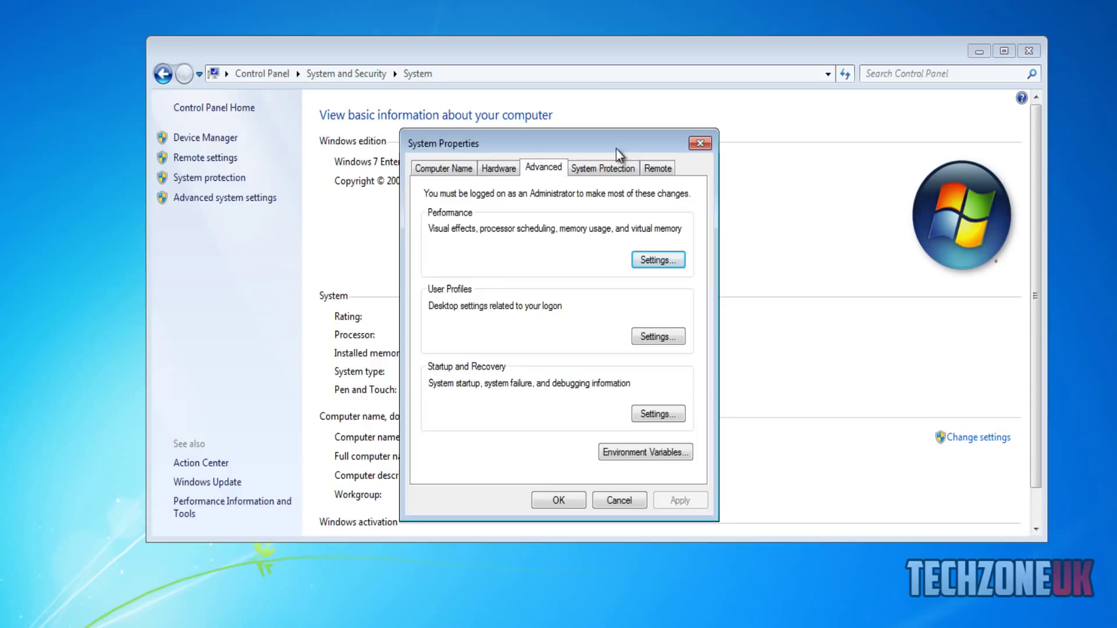
- Change the computer's membership to the JTT.local domain, authenticating with the administrator account's password
click(460, 171)
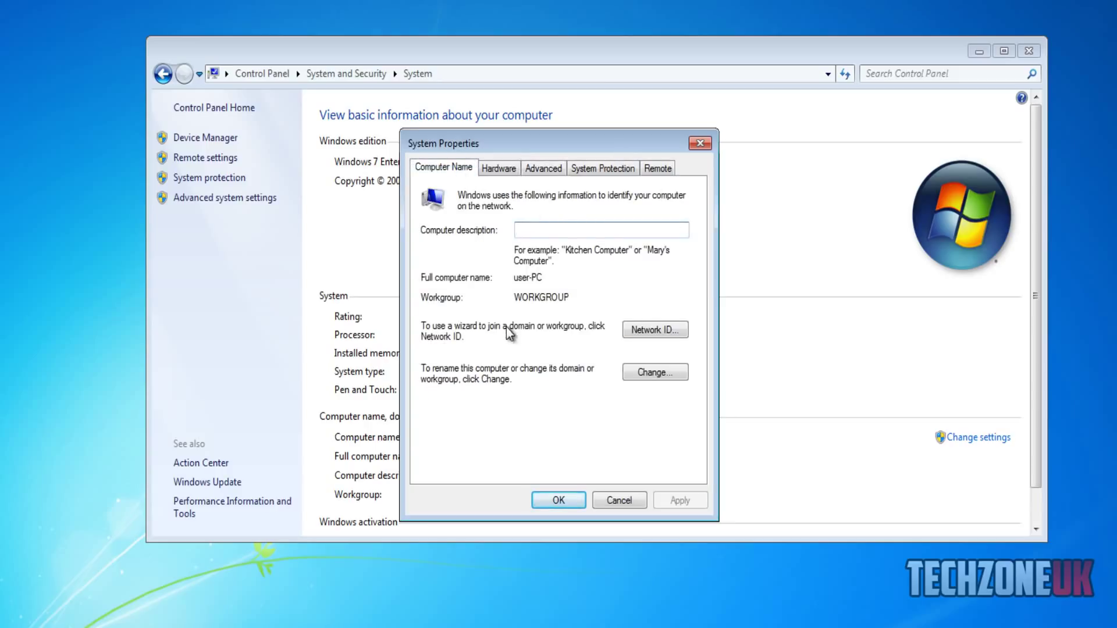
click(665, 377)
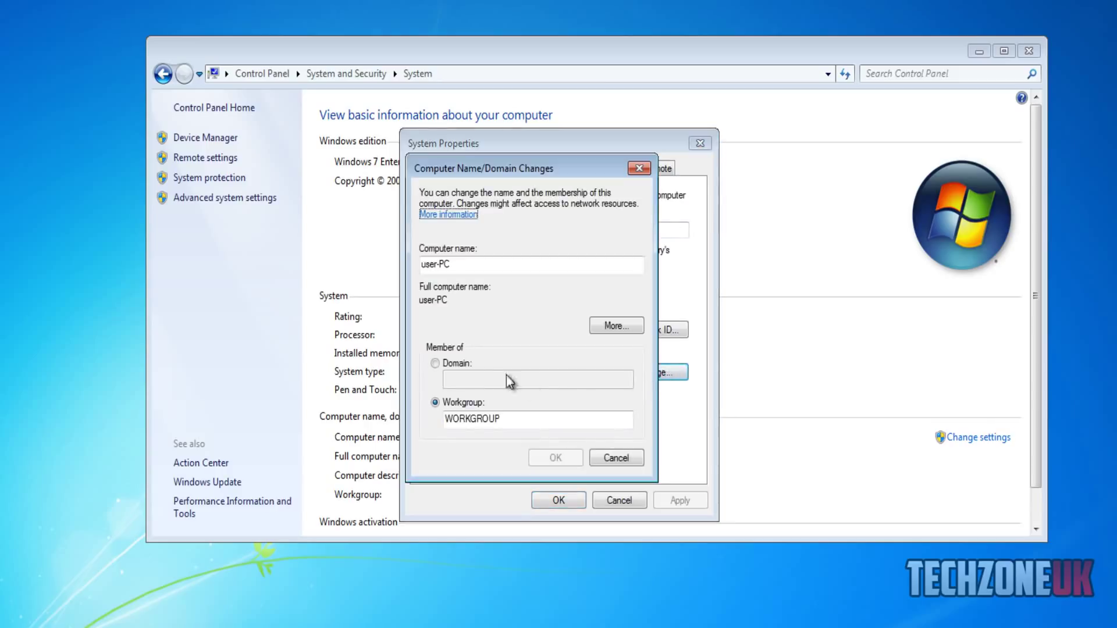
click(451, 364)
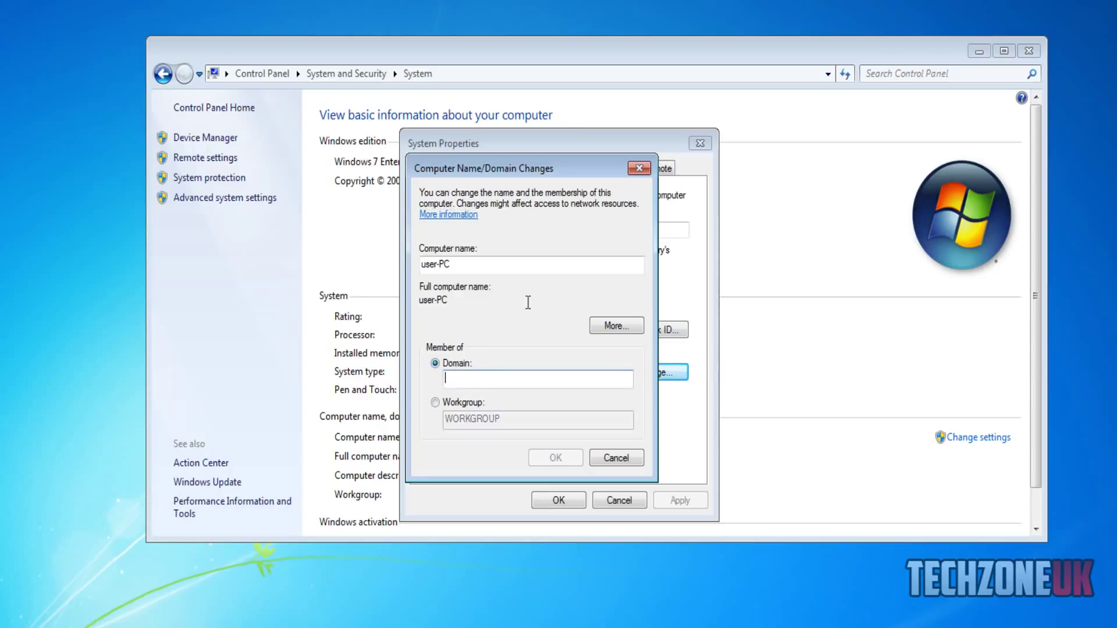
text(JTT)
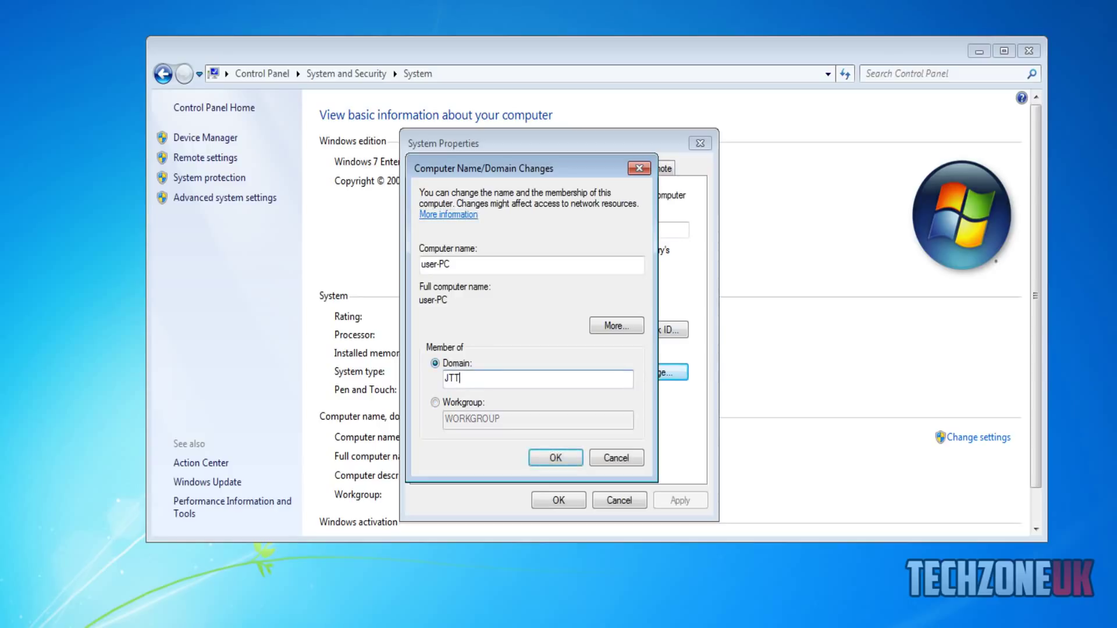
text(.local)
click(555, 458)
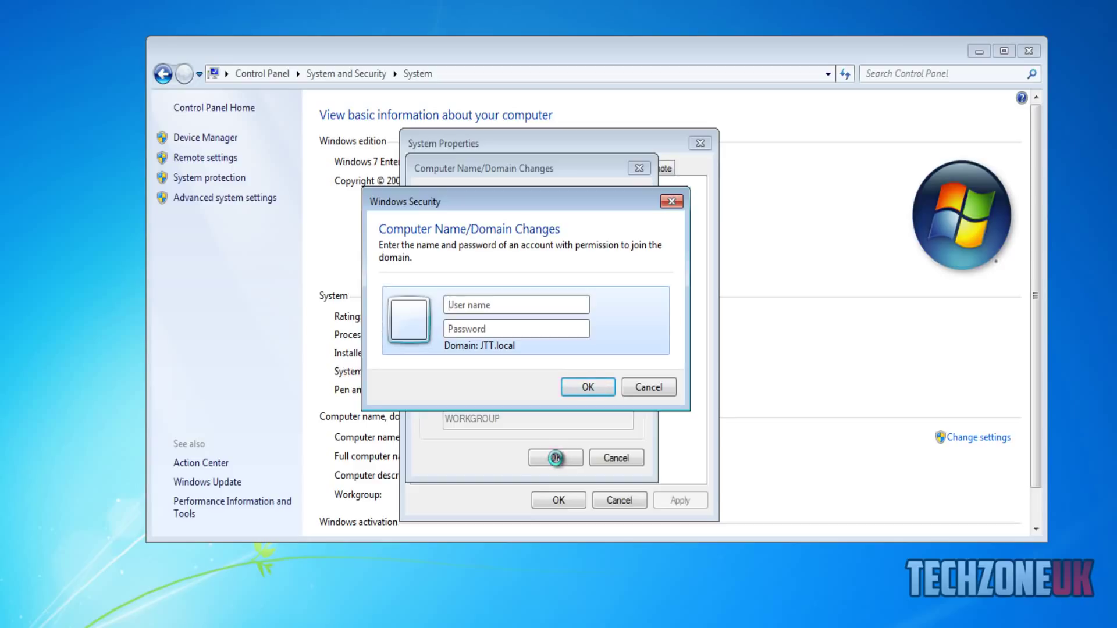
text(administrator)
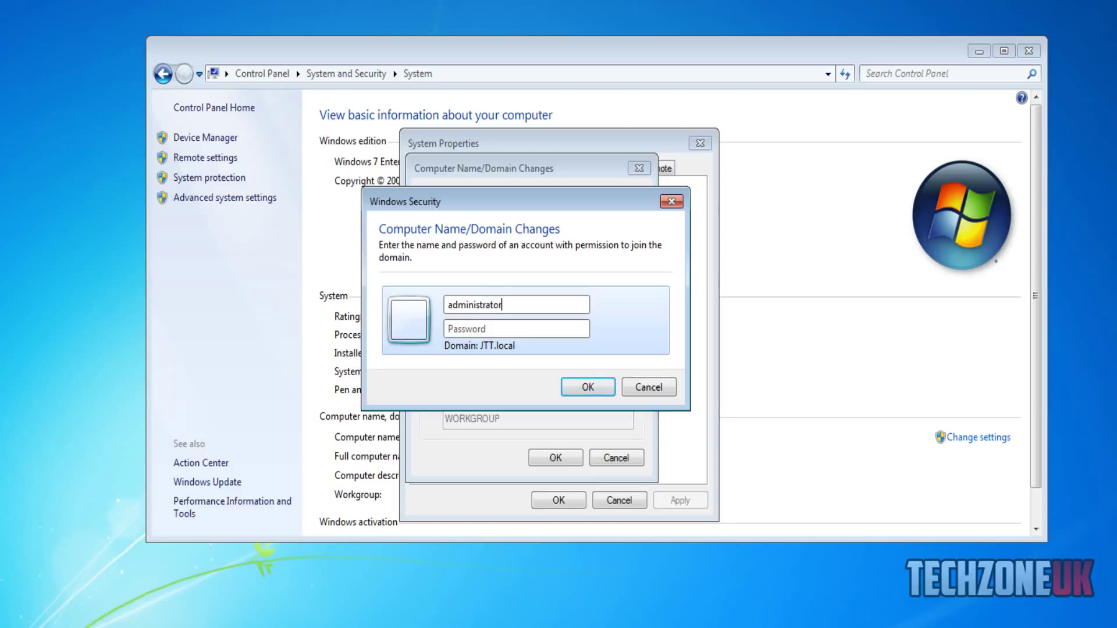
key(Tab)
text(••••••••••••••)
key(Return)
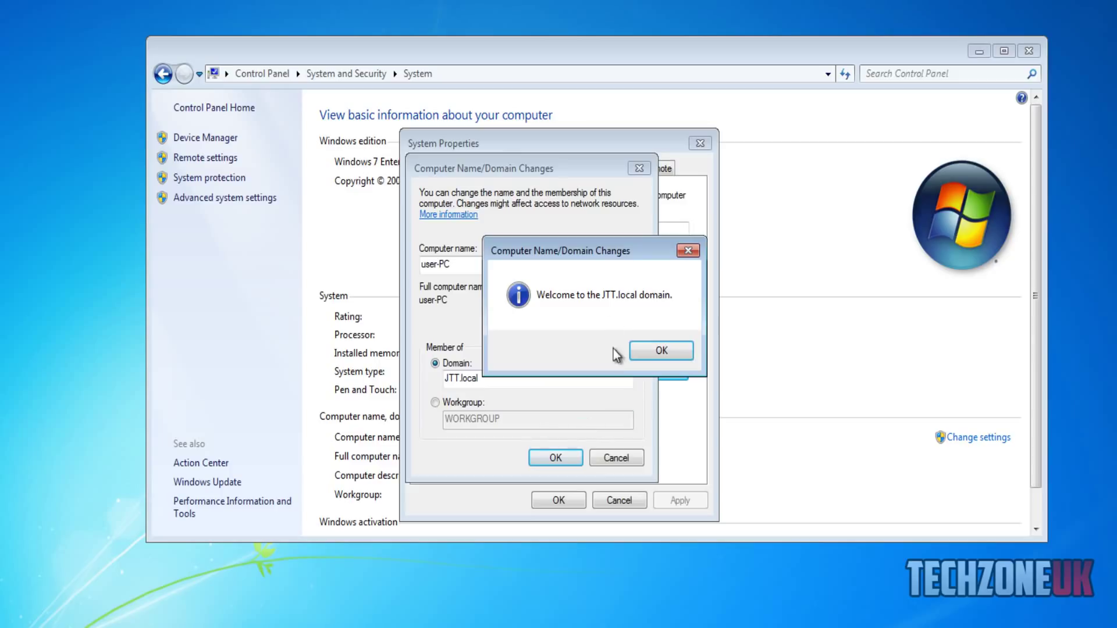
- Acknowledge the welcome and restart notices, close System Properties, and restart the computer now
click(678, 350)
click(679, 310)
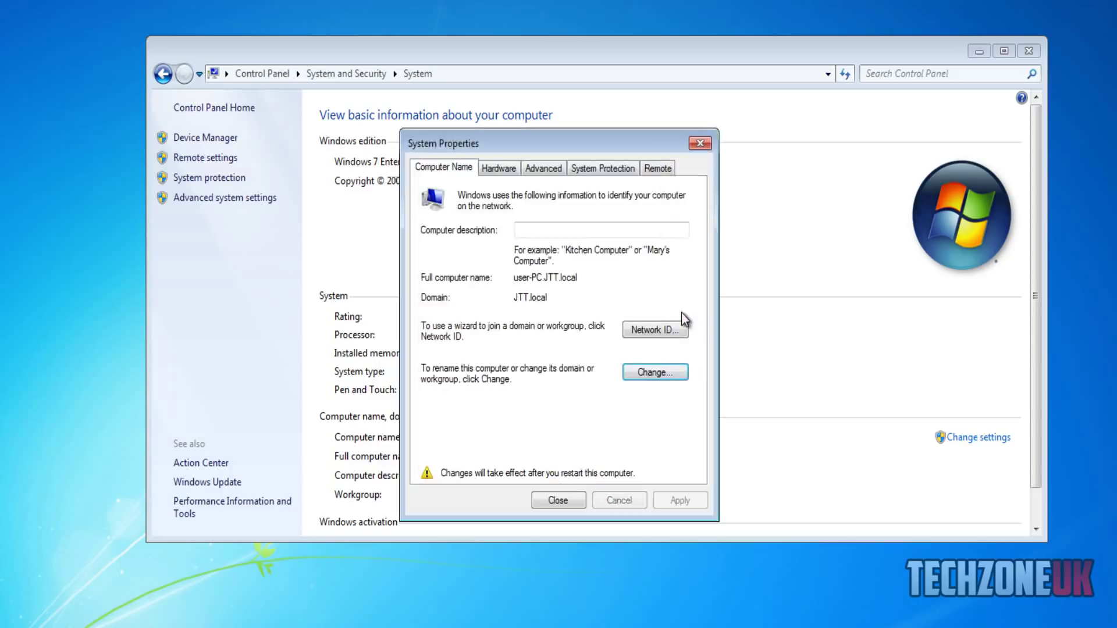
click(549, 500)
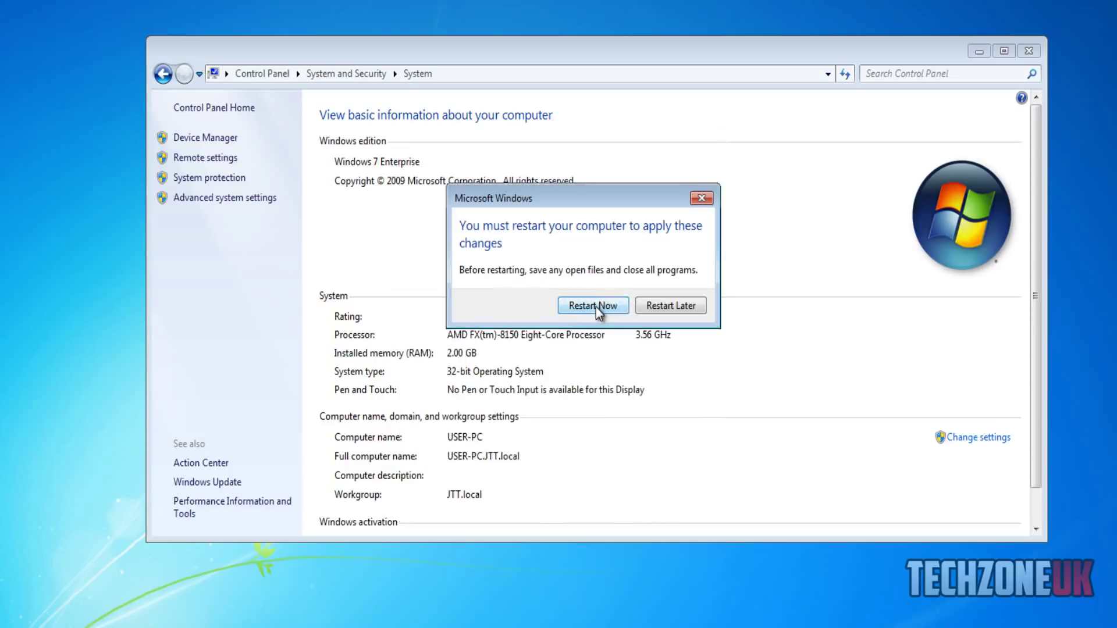
click(595, 306)
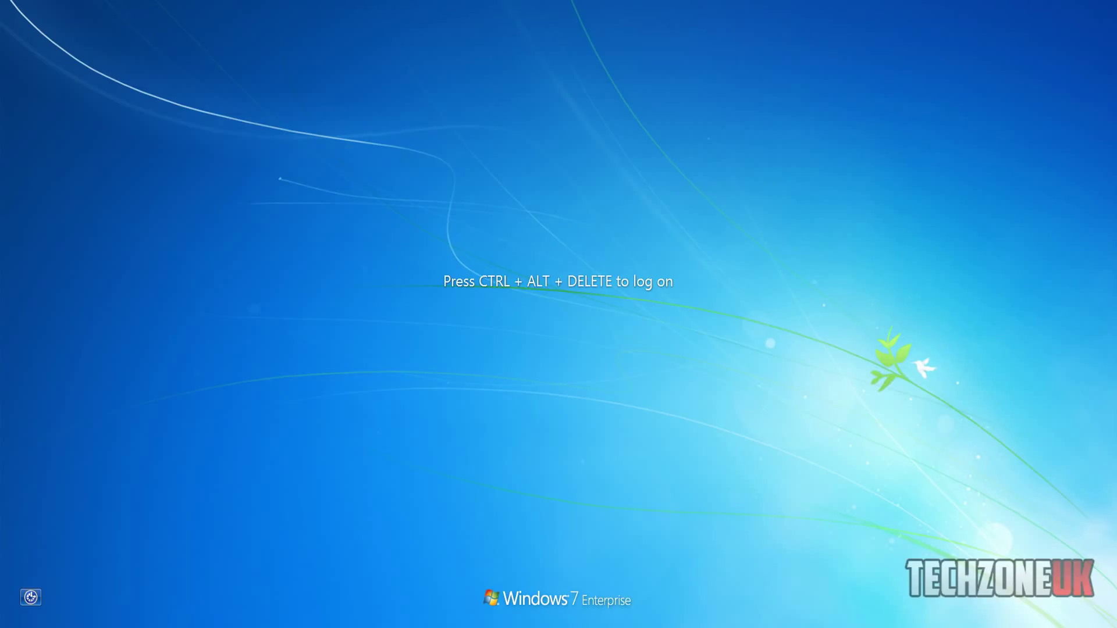
- Send Ctrl+Alt+Del to the VM and enter administrator credentials as another user
click(30, 0)
click(43, 88)
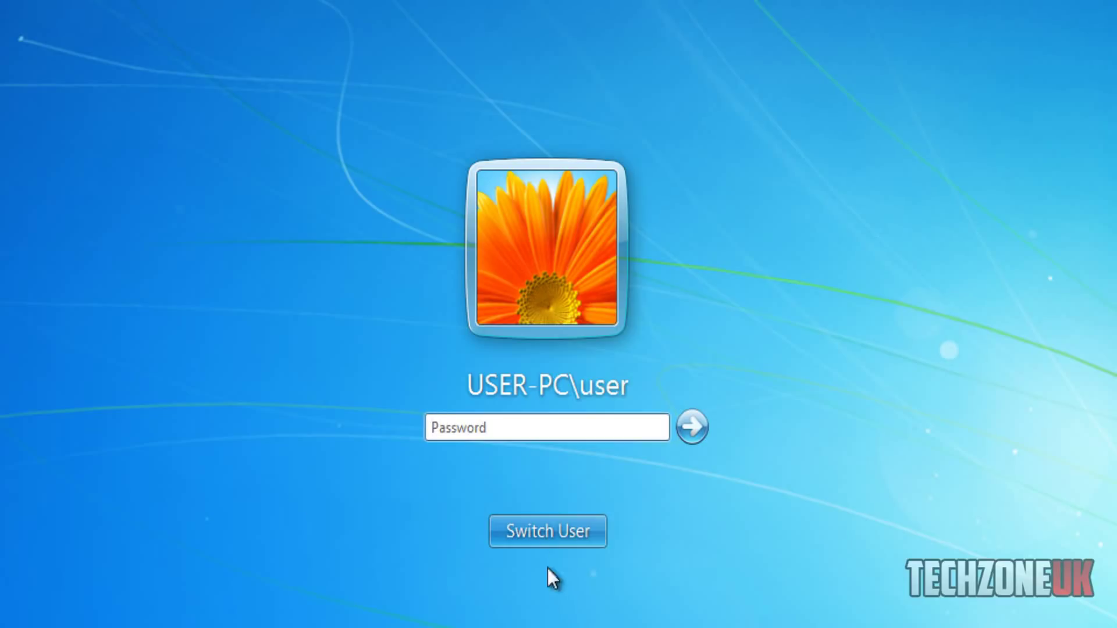
click(554, 535)
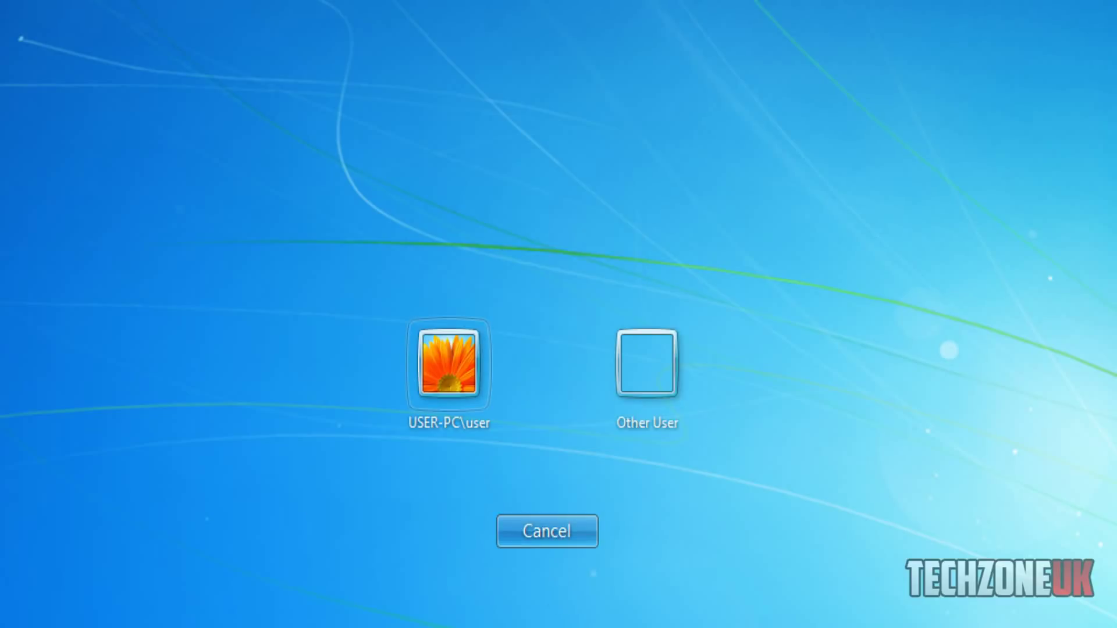
click(658, 357)
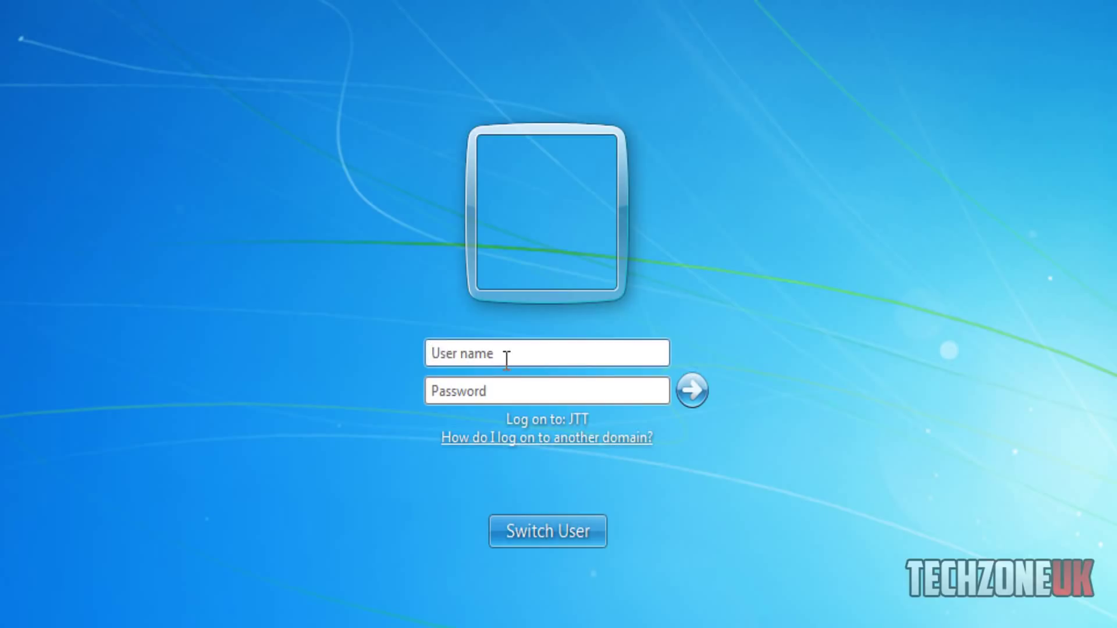
text(administrator)
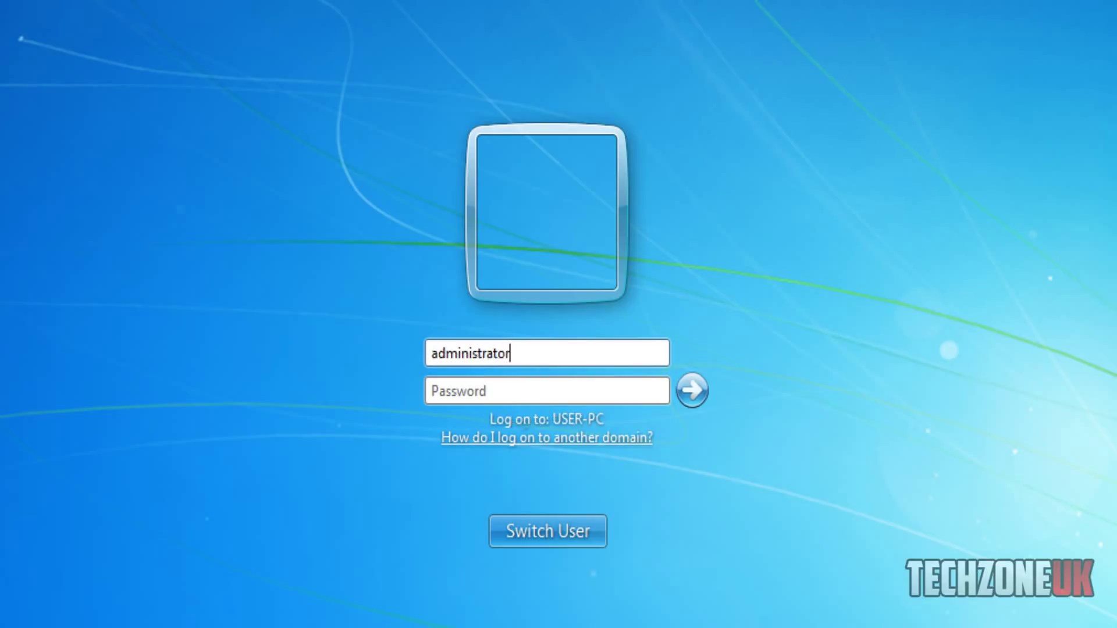
key(Tab)
text(************)
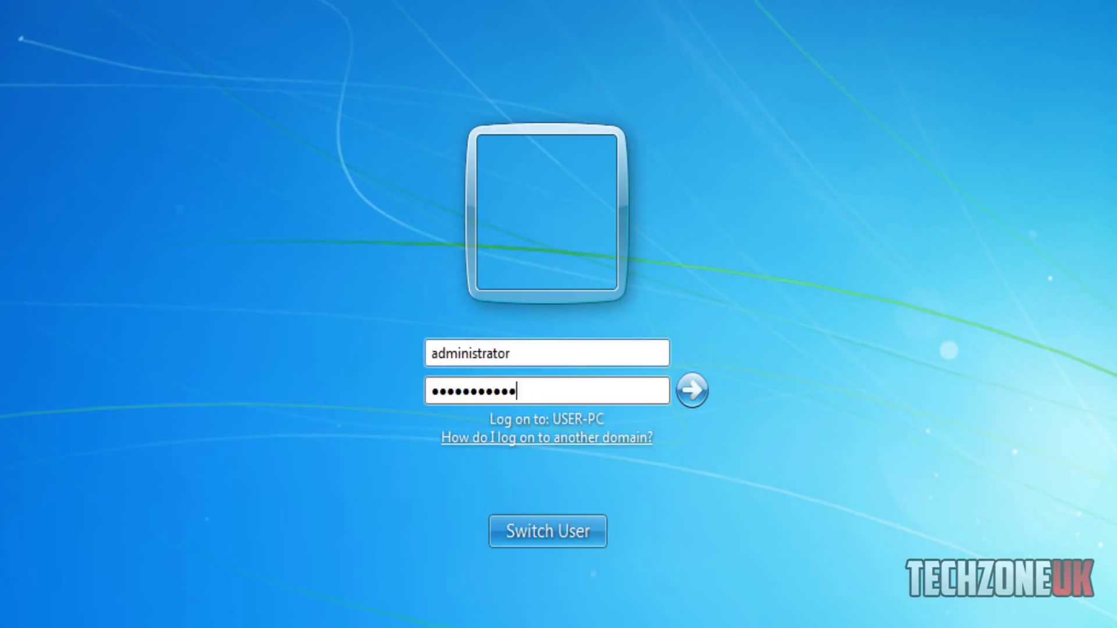
text(***)
- Prefix the user name with JTT\, then clear both the user name and password fields
click(431, 353)
text(JTT\)
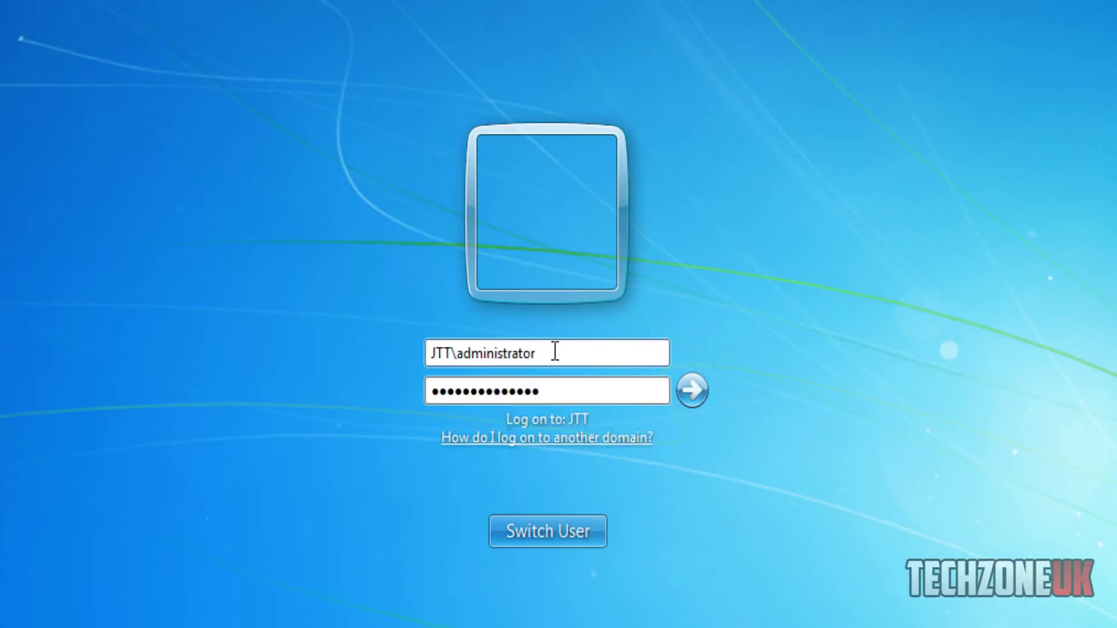
drag(538, 354, 435, 353)
click(472, 353)
drag(548, 357, 322, 299)
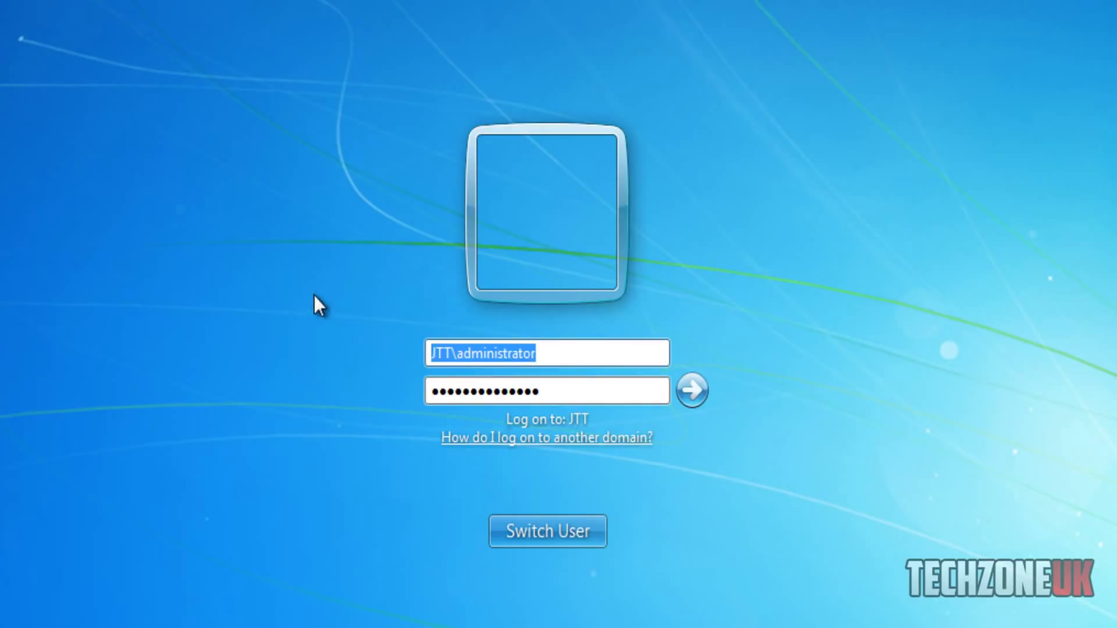
key(BackSpace)
drag(588, 392, 270, 379)
key(BackSpace)
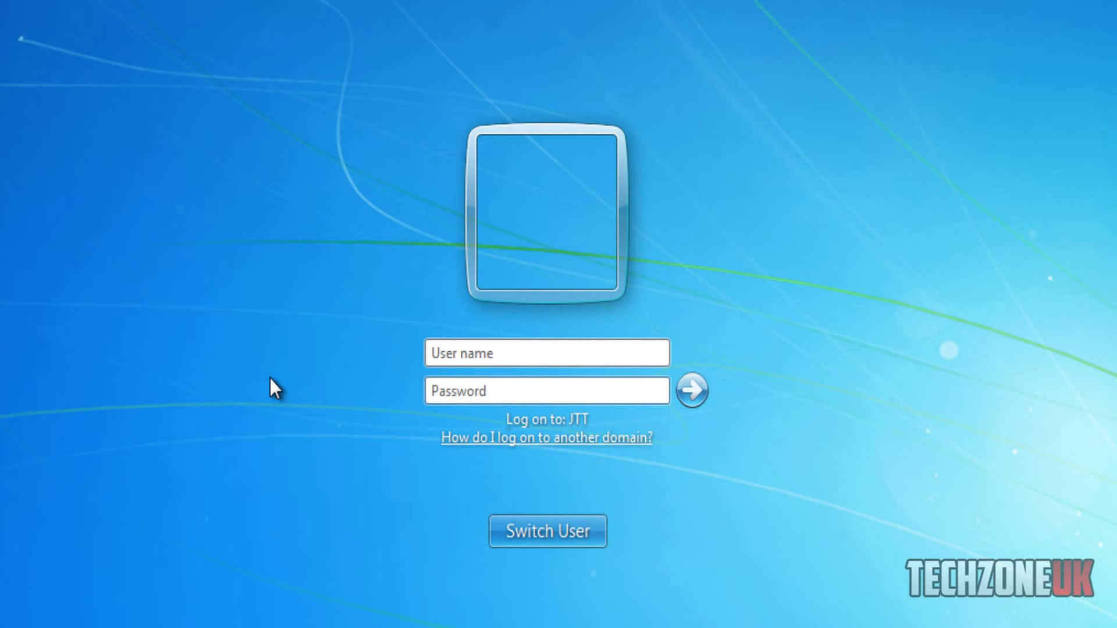
click(468, 353)
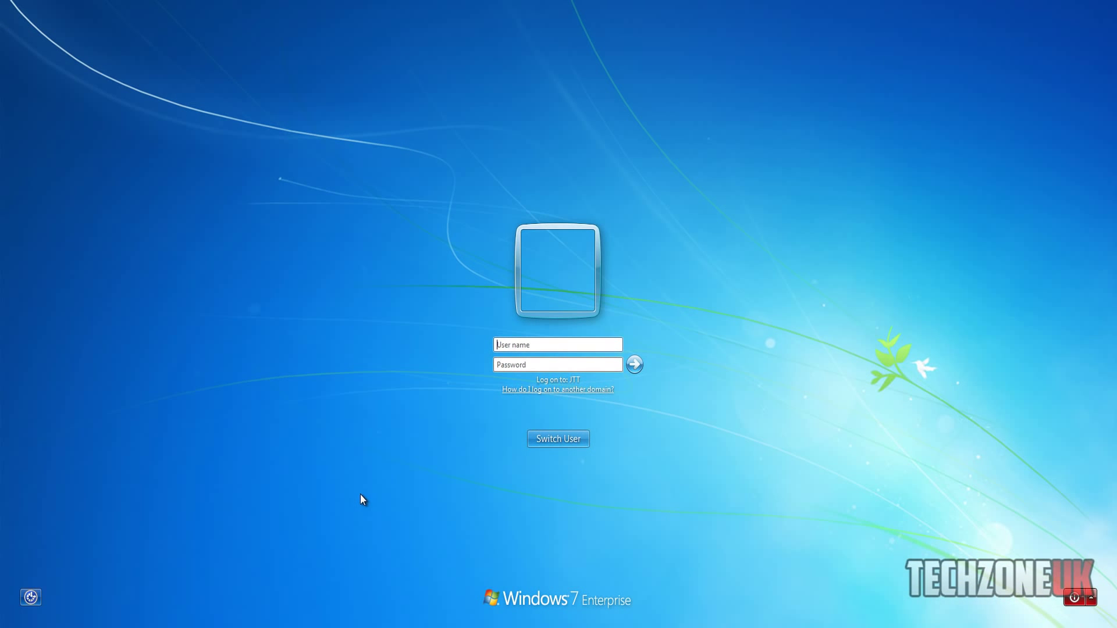
- On the Server 2012 VM, launch Active Directory Users and Computers from Server Manager Tools, maximized
mouse_move(268, 627)
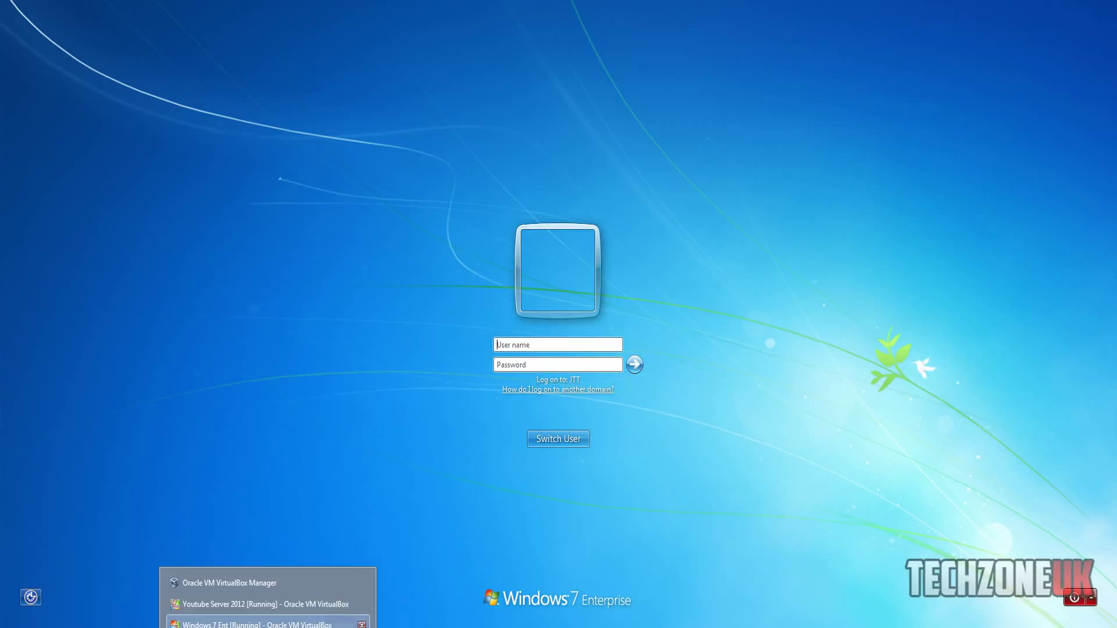
click(275, 603)
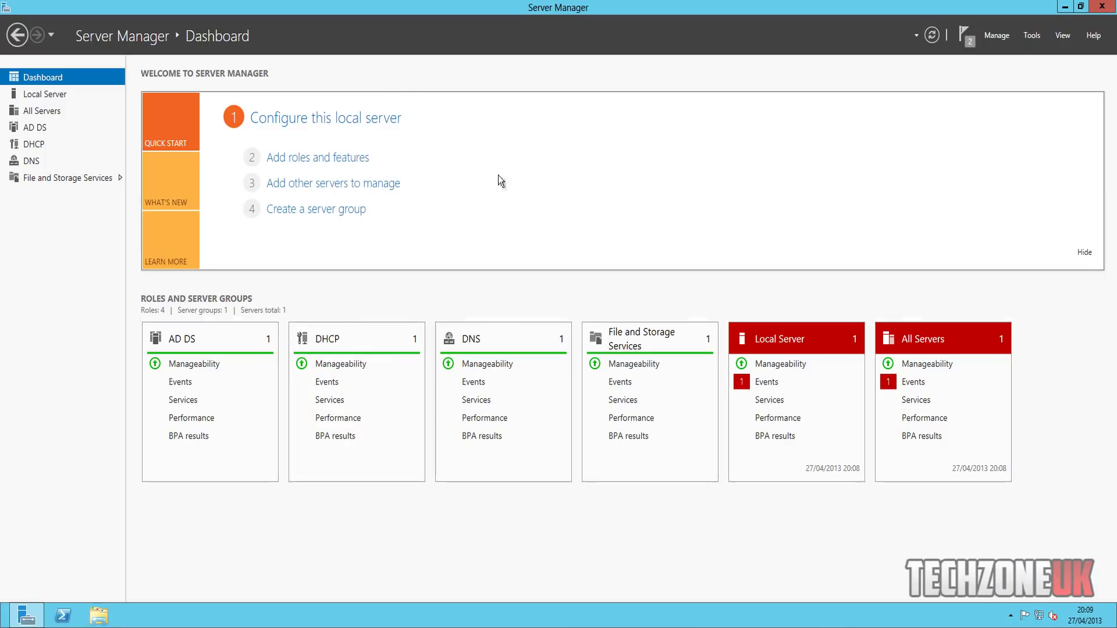
click(1027, 33)
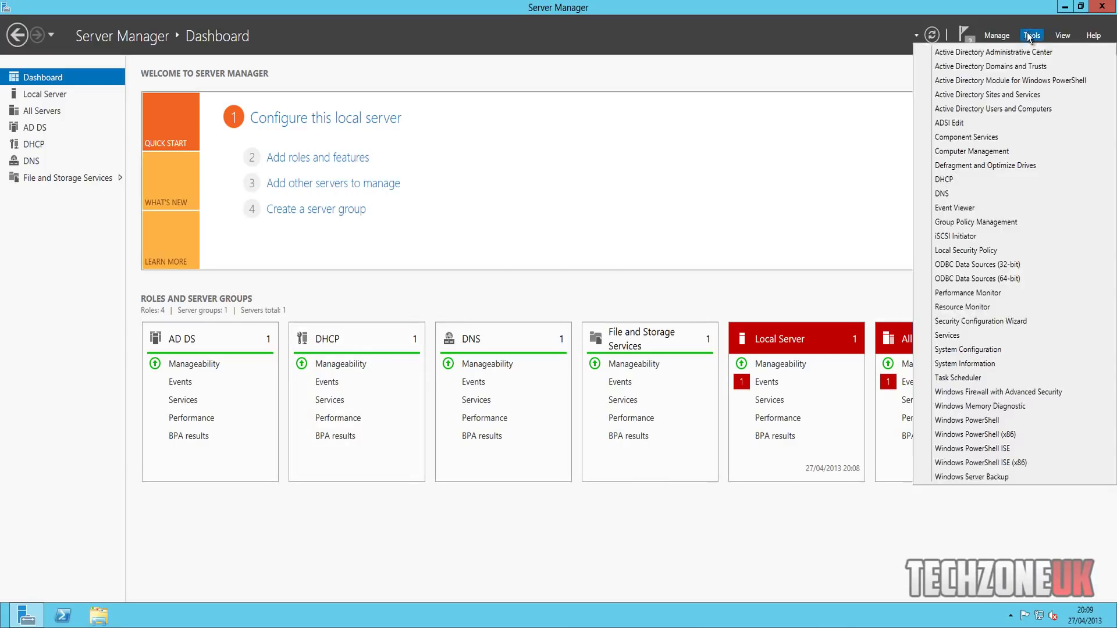
click(998, 108)
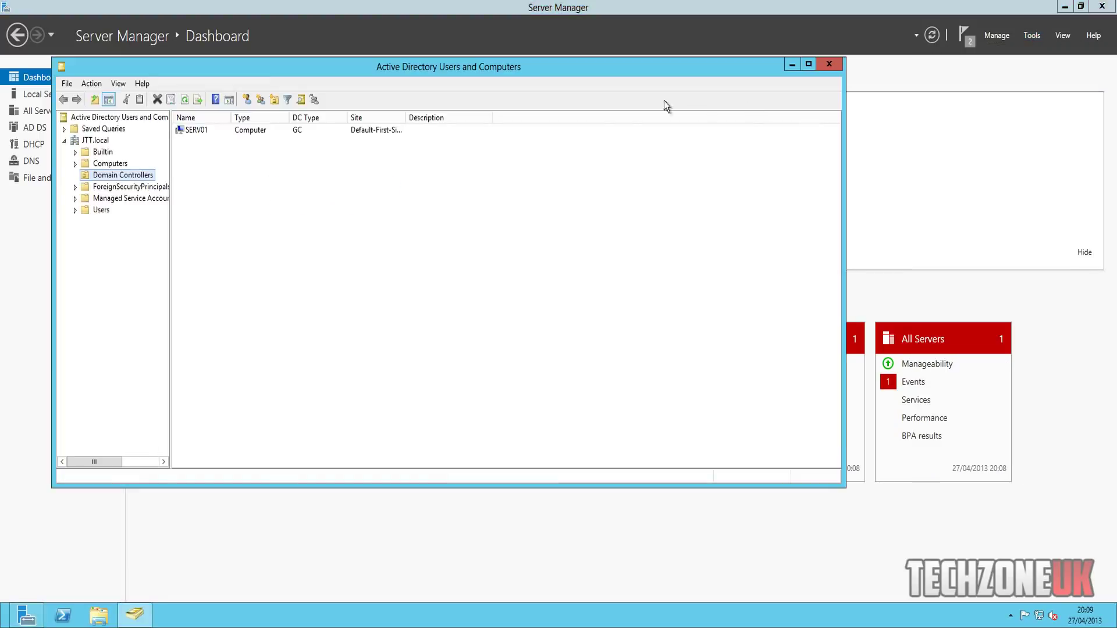
click(808, 65)
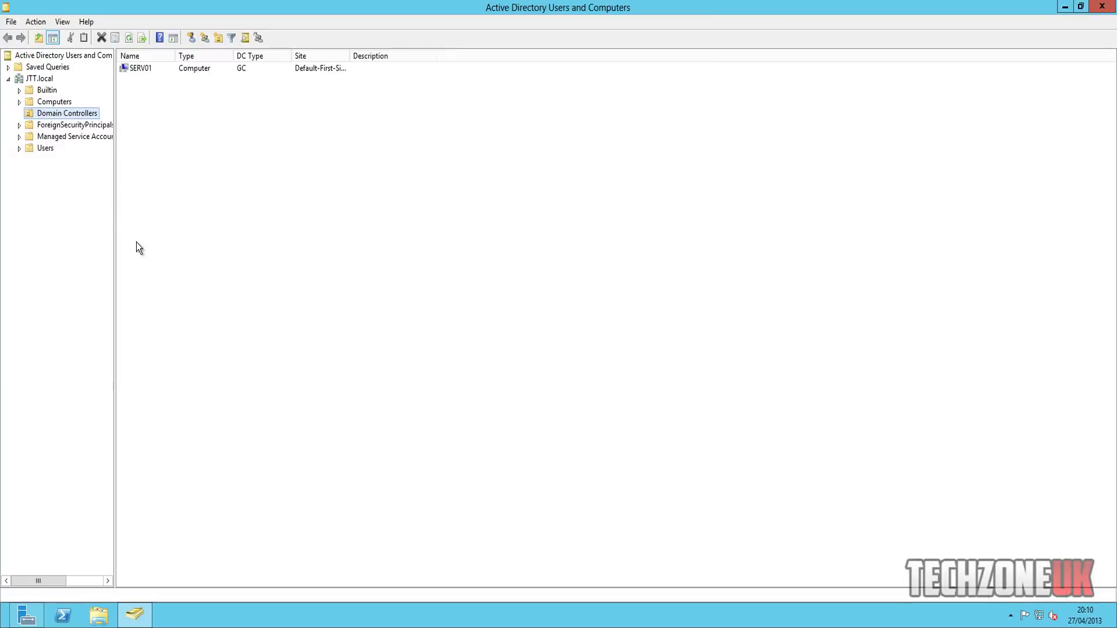
right_click(38, 79)
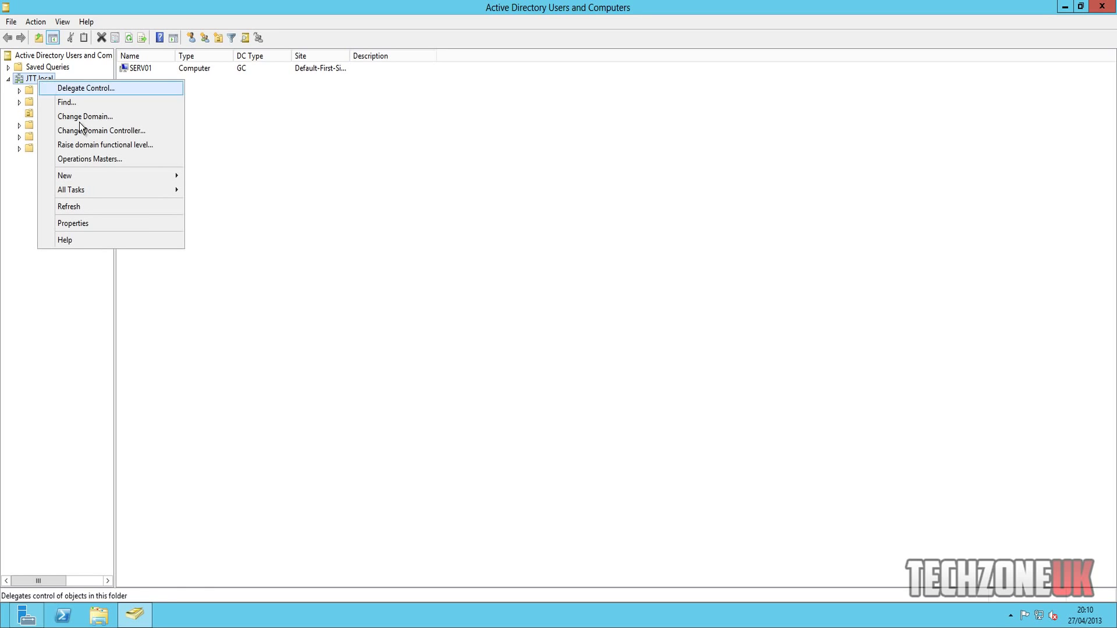
- Create the 'Additional Users' organizational unit in JTT.local
mouse_move(97, 174)
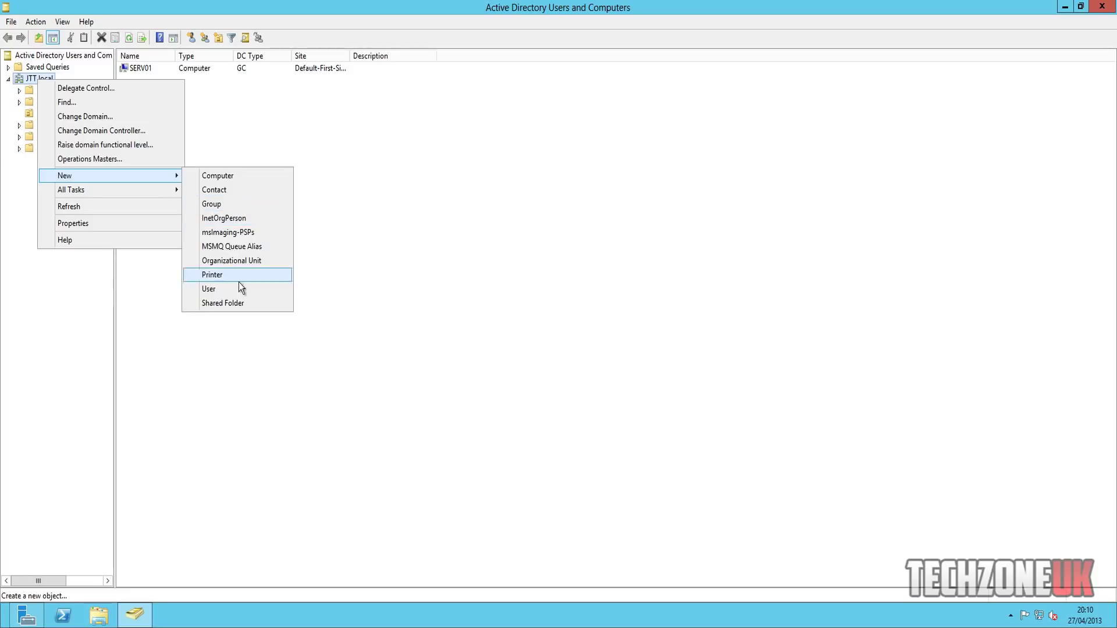
click(252, 261)
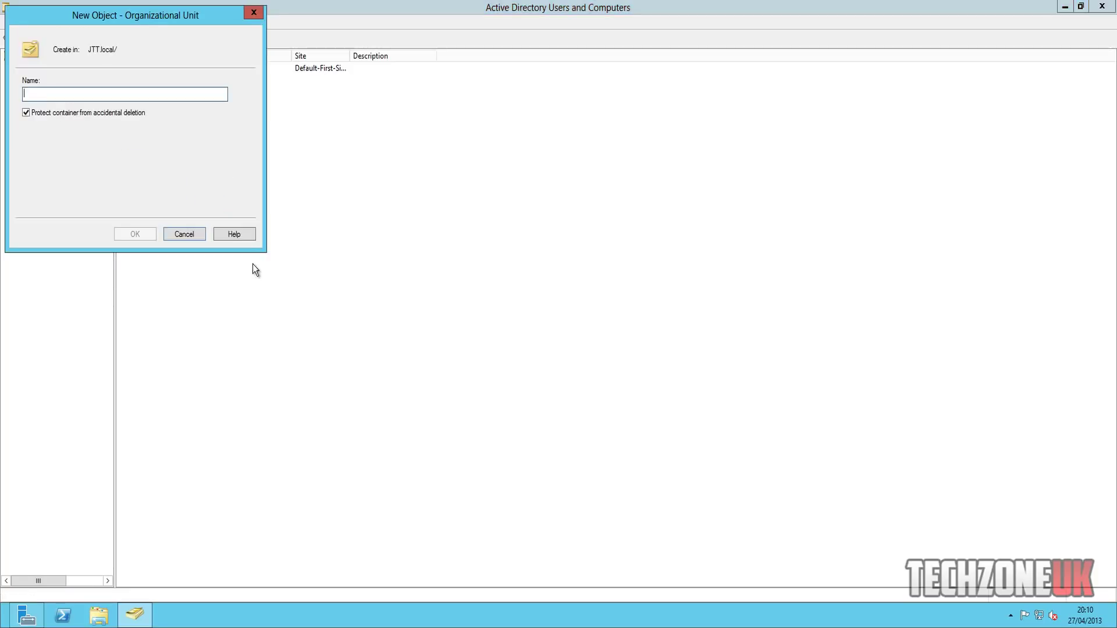
text(Additi)
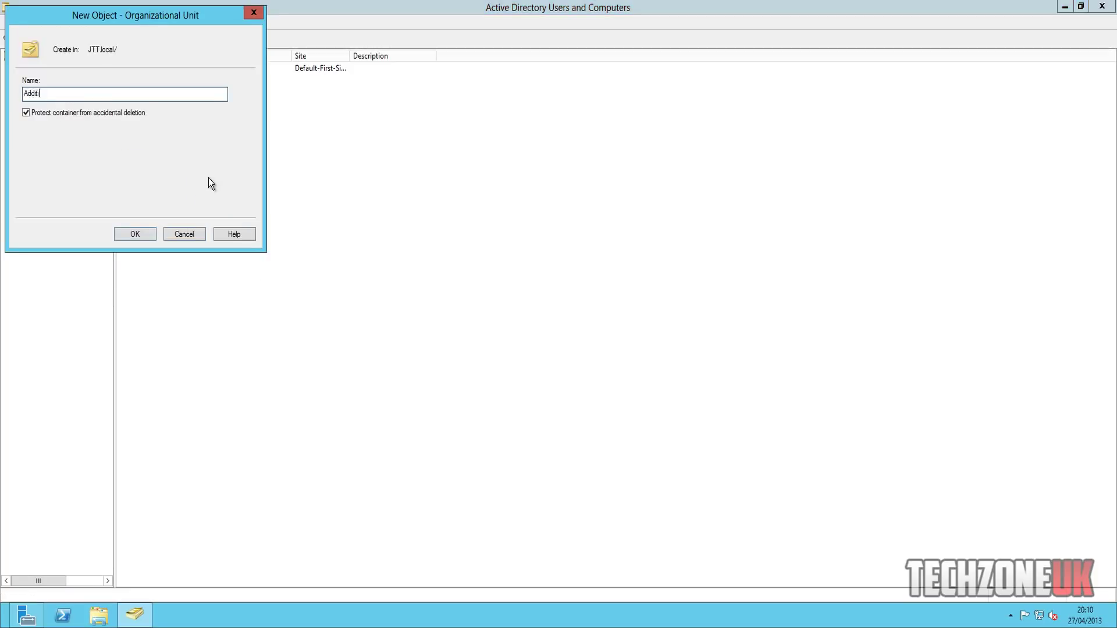
text(onal Users)
click(139, 232)
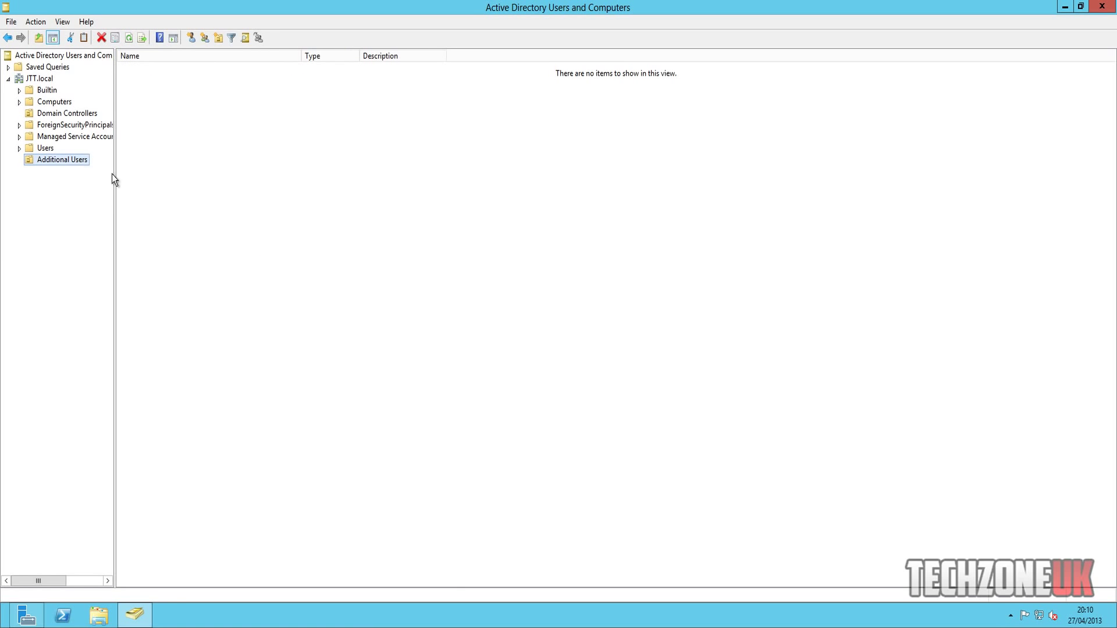
- Create a 'Super Users' OU inside Additional Users
right_click(50, 159)
mouse_move(109, 214)
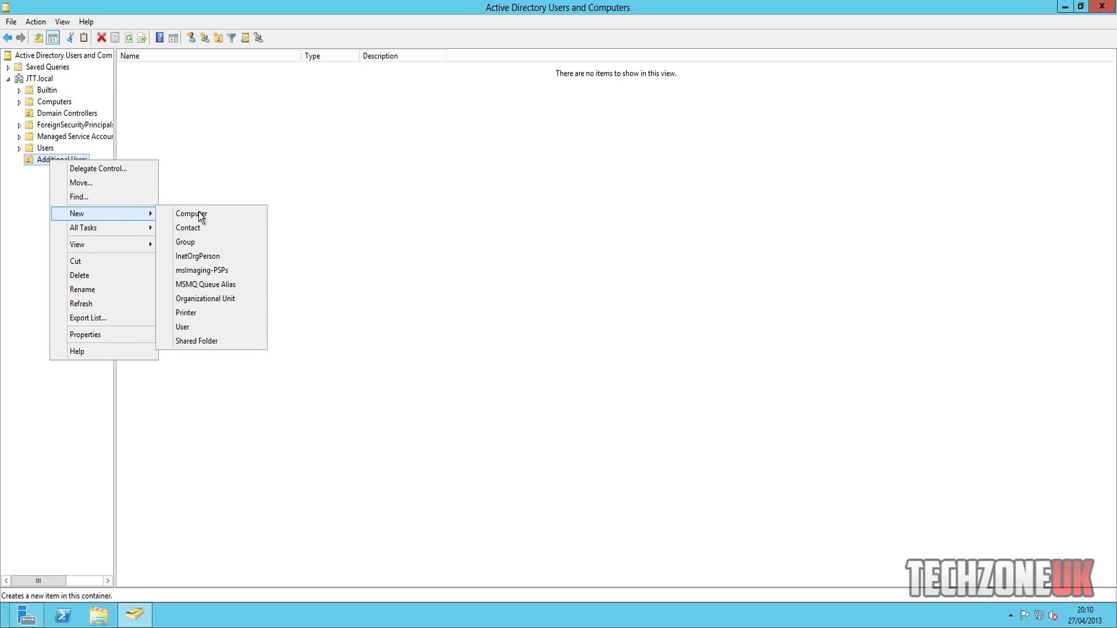
click(211, 326)
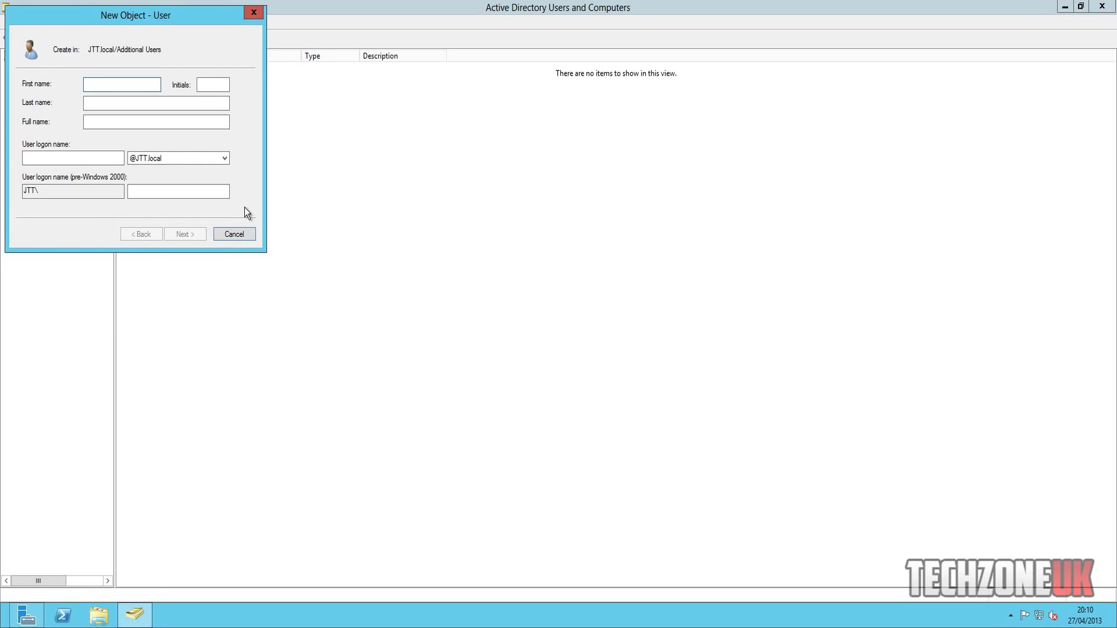
click(244, 235)
right_click(71, 163)
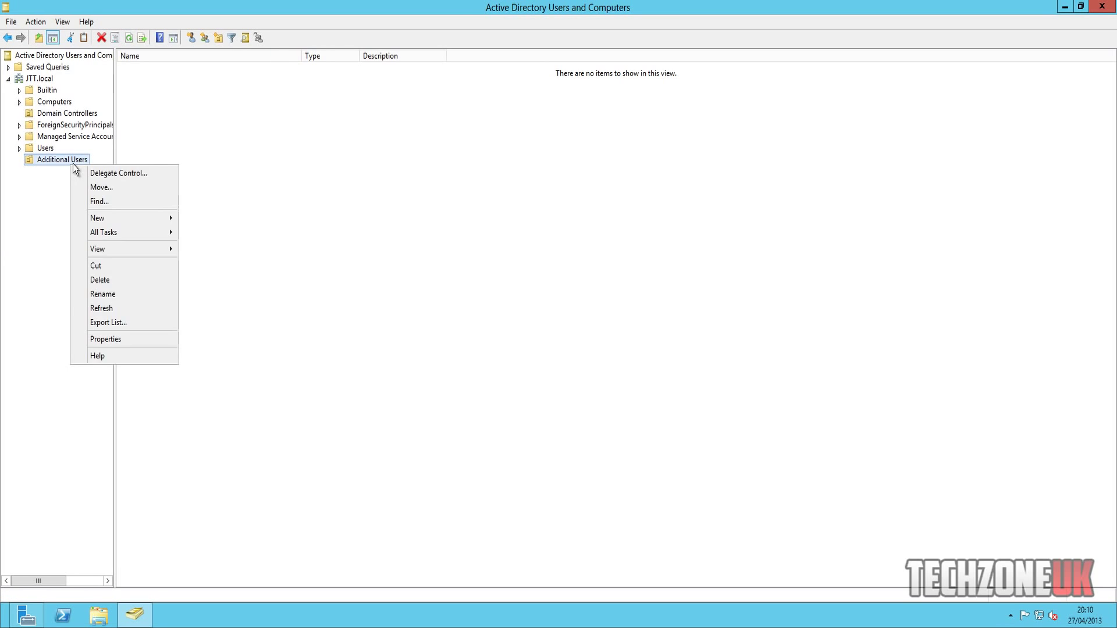
right_click(72, 164)
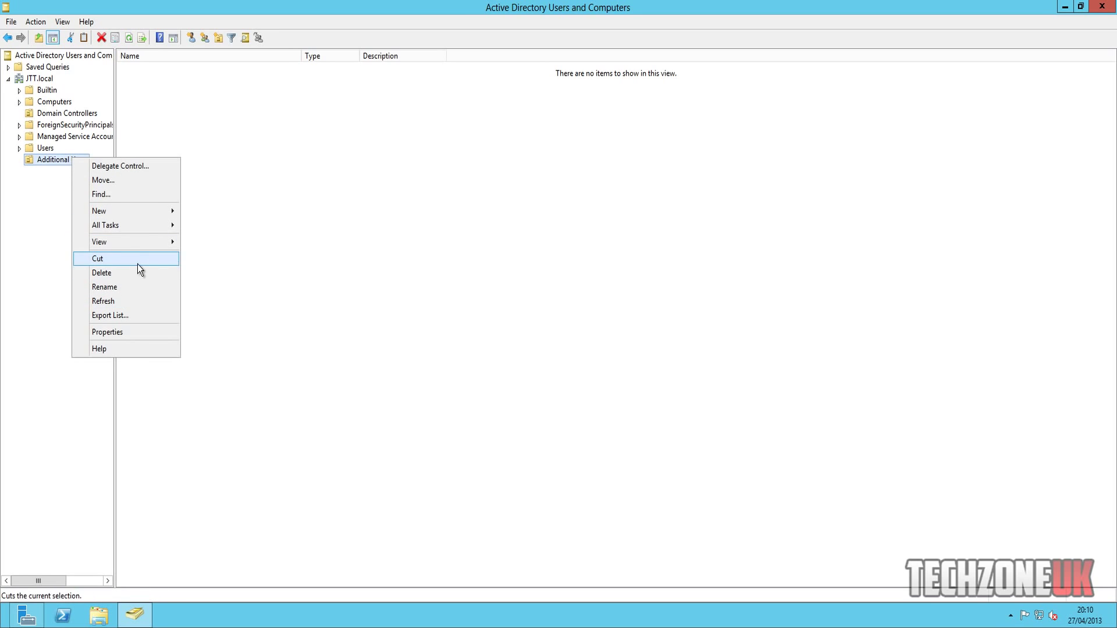
mouse_move(127, 211)
click(253, 296)
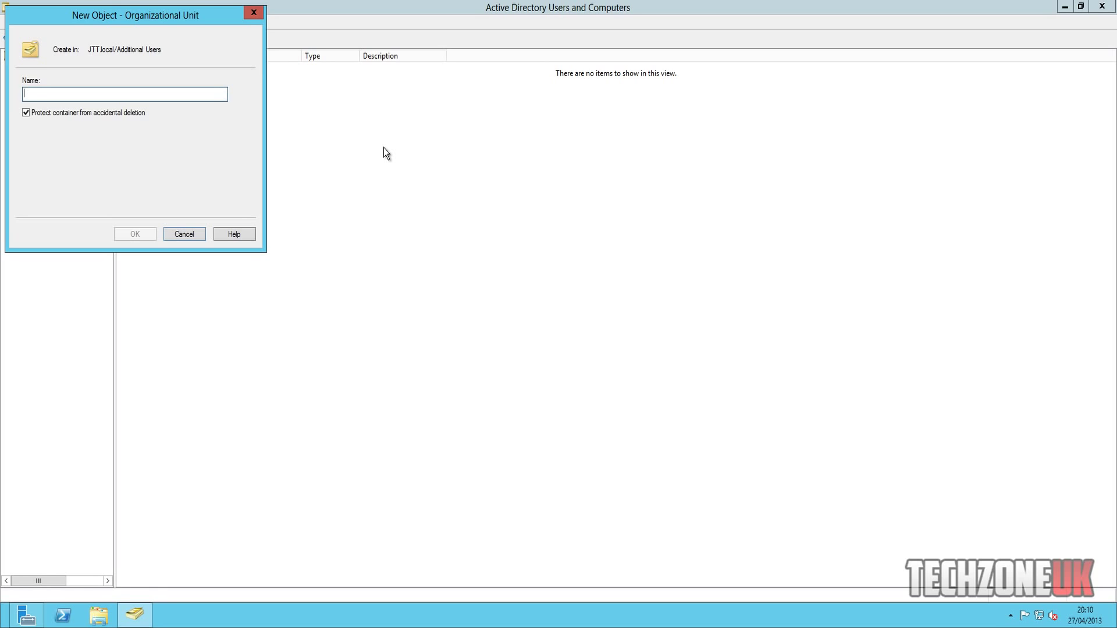
text(Super Users)
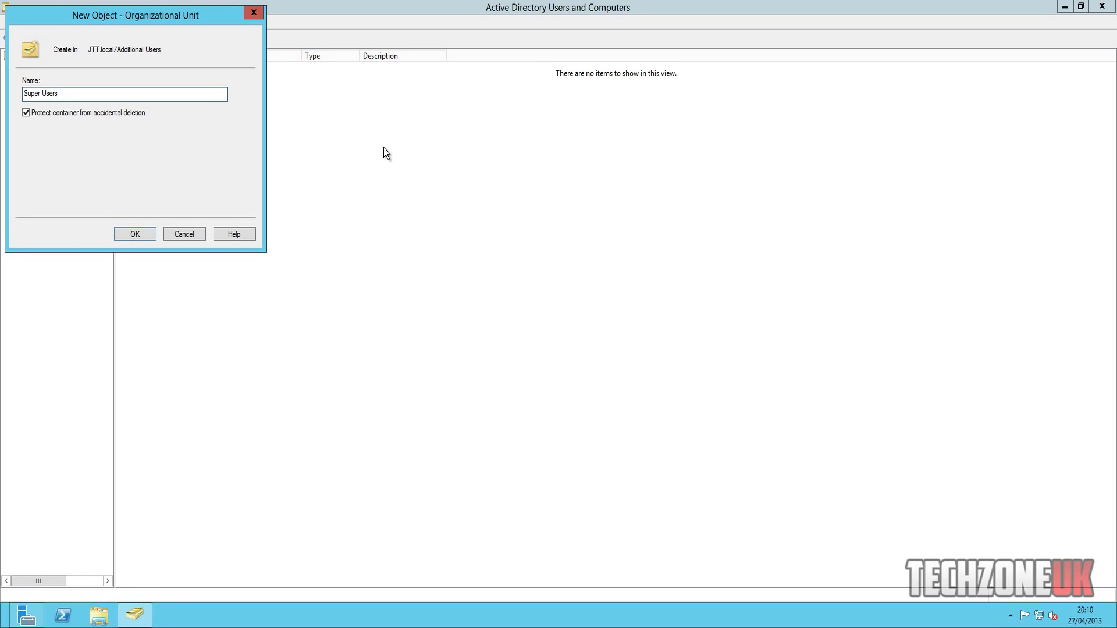
key(Return)
- Add a second OU named 'Users' inside Additional Users and view its contents
right_click(71, 172)
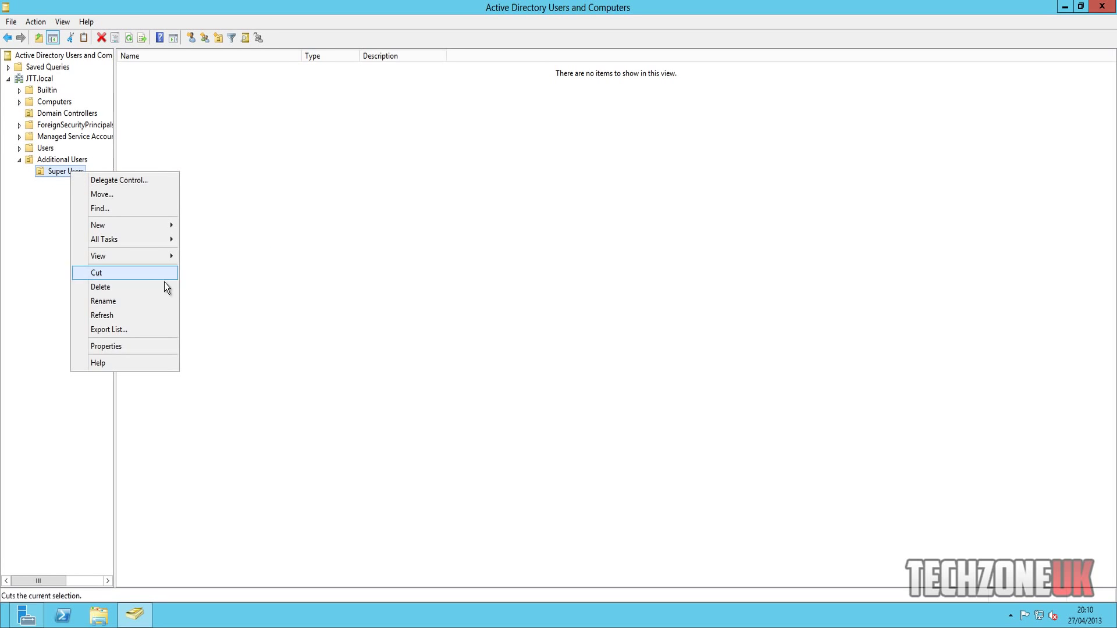
mouse_move(154, 252)
mouse_move(140, 225)
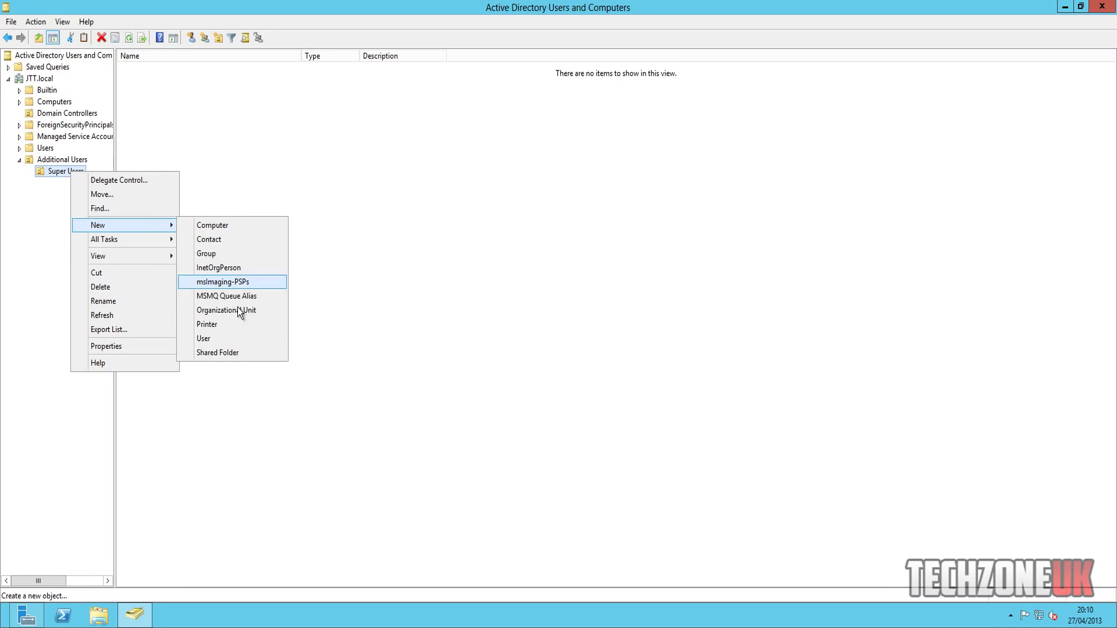
click(232, 337)
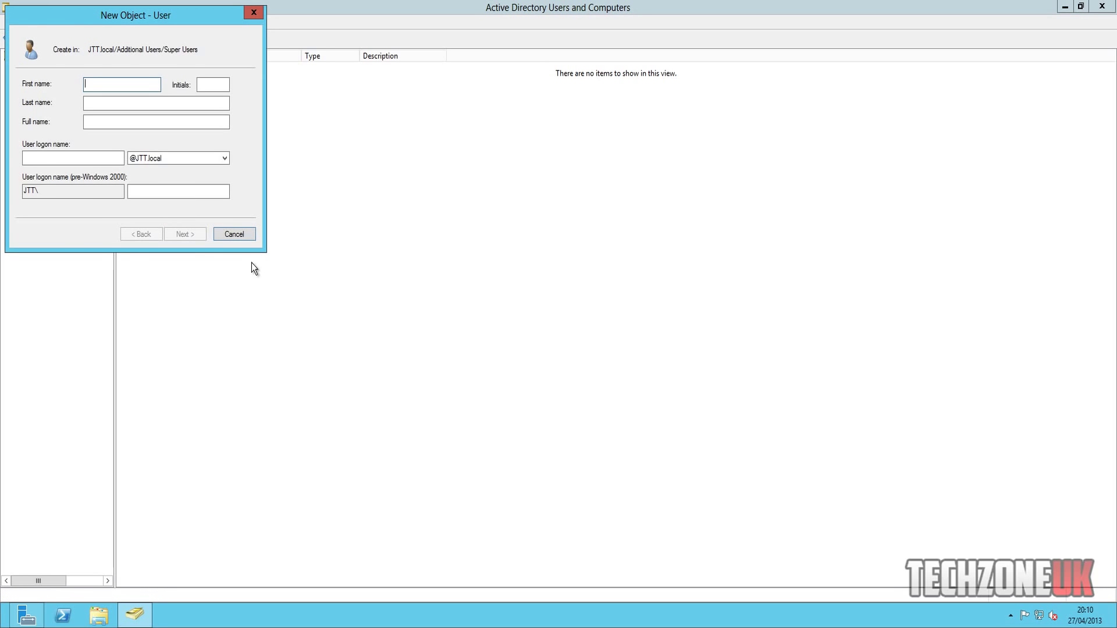
click(233, 234)
right_click(53, 170)
right_click(56, 159)
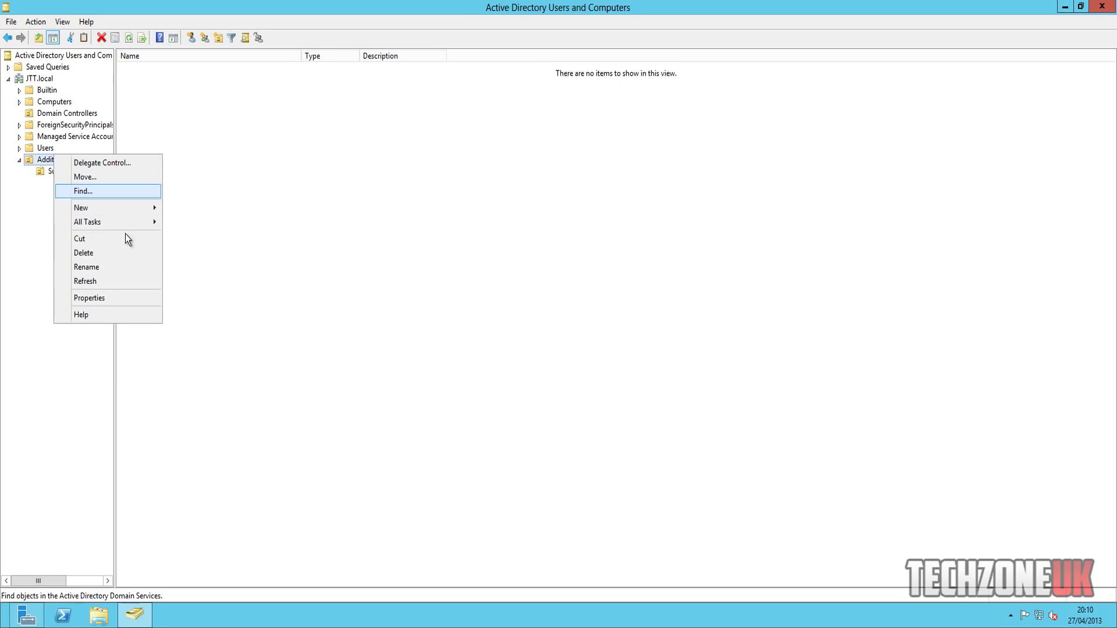
mouse_move(117, 209)
click(249, 293)
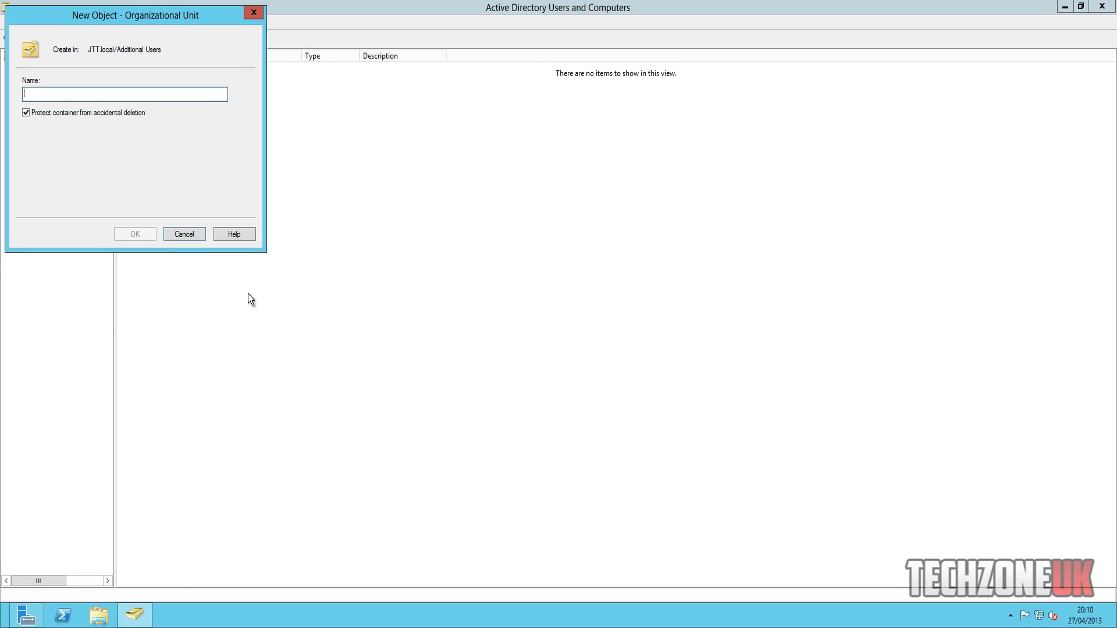
text(Users)
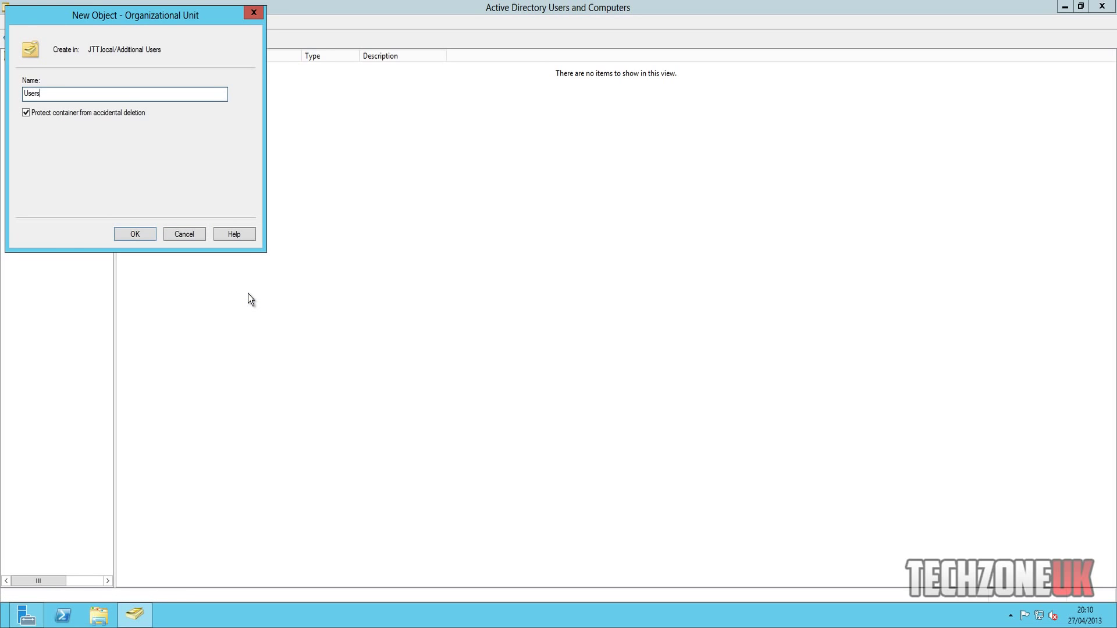
key(Return)
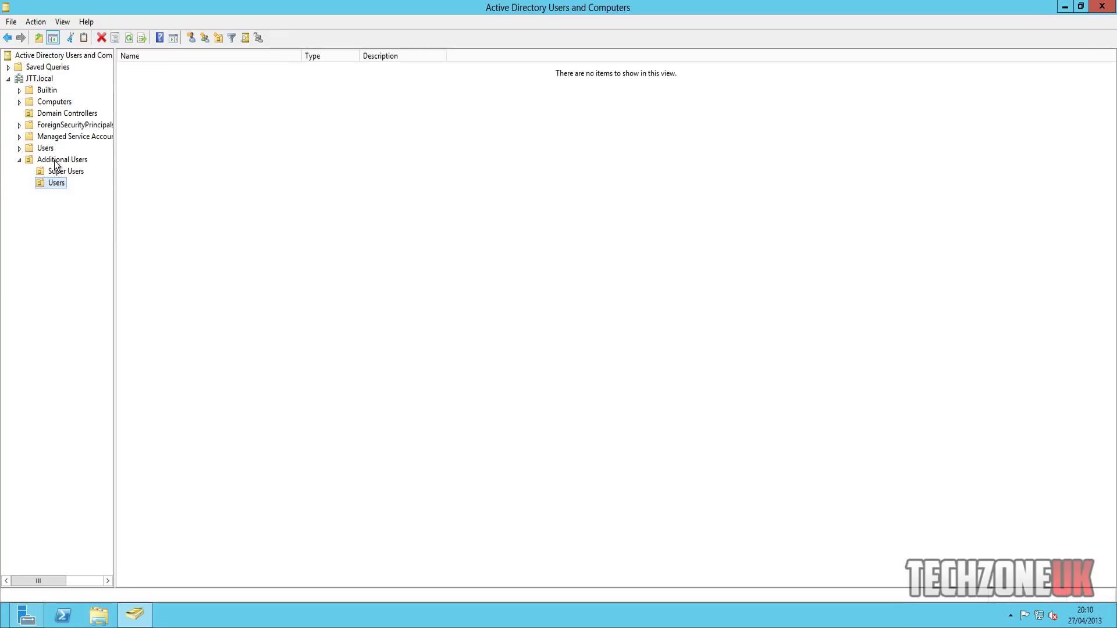
click(55, 160)
- Browse the Super Users and nested Users OUs and the built-in Users container
click(58, 173)
click(59, 182)
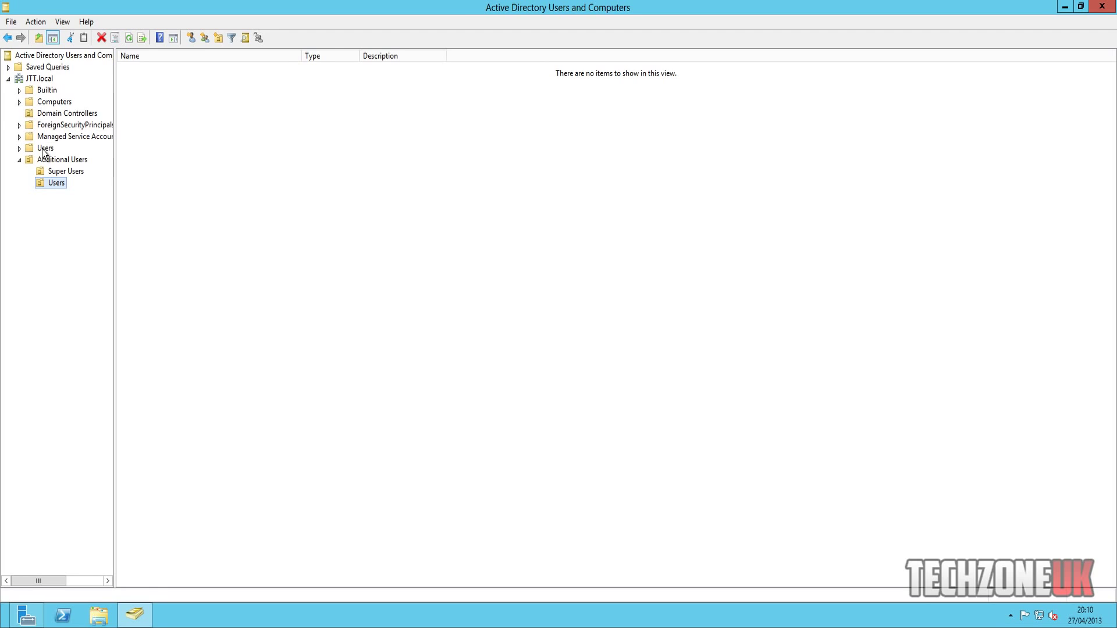
click(44, 149)
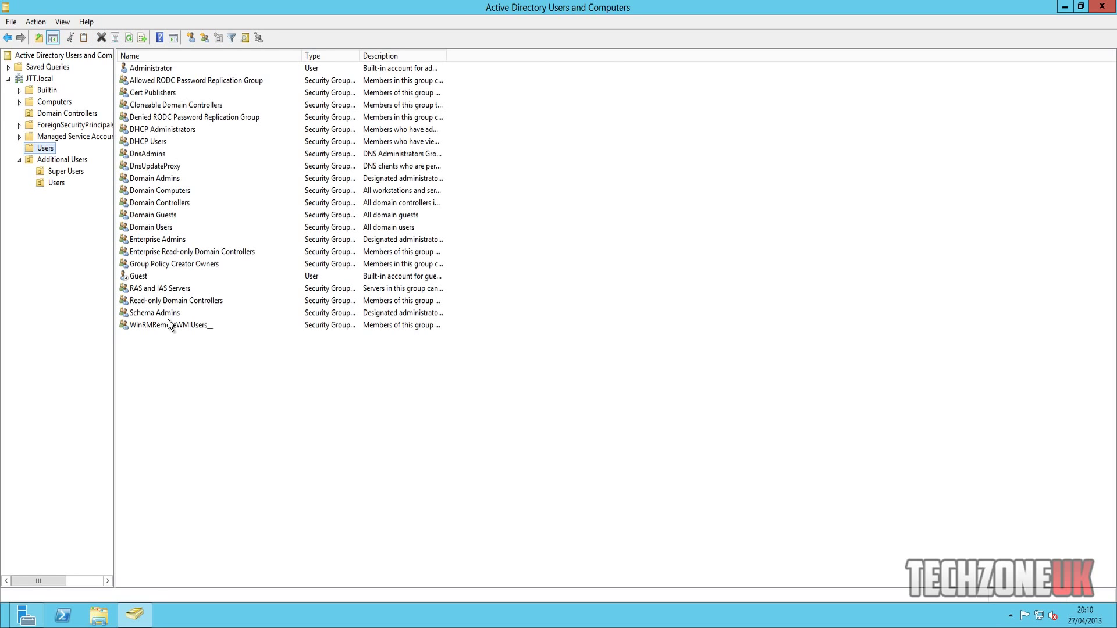
drag(164, 327, 191, 329)
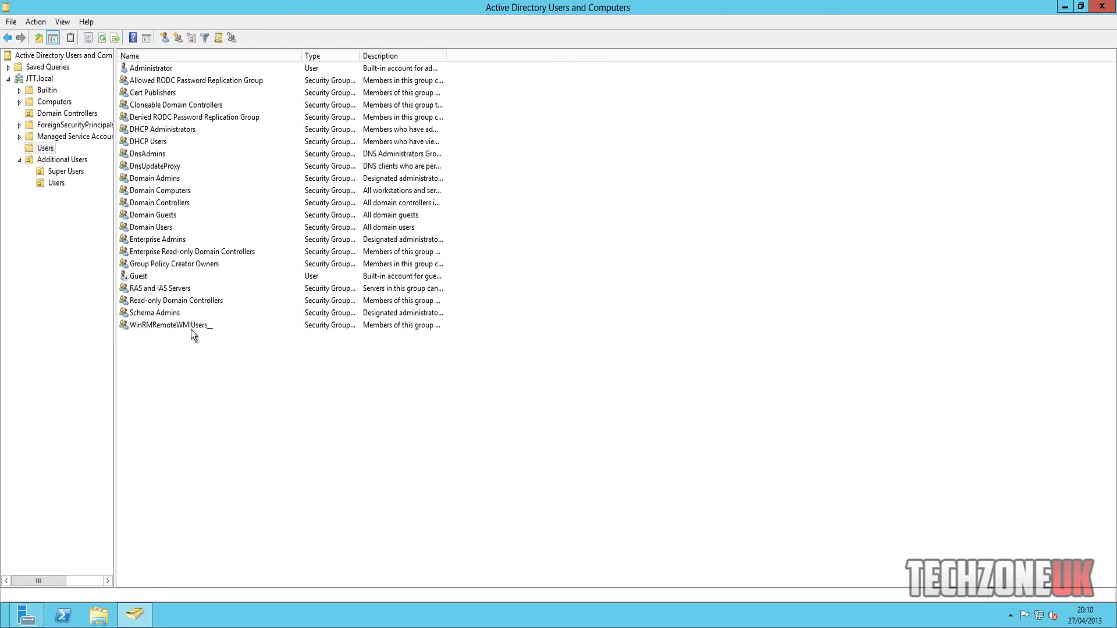
click(63, 174)
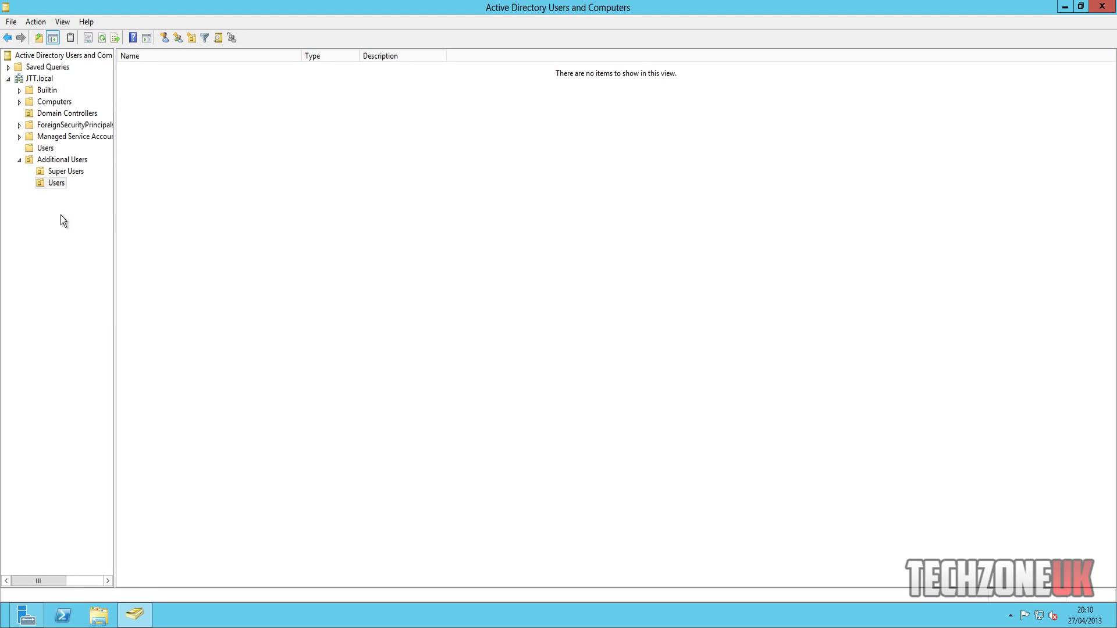
click(62, 171)
- Inspect the default Users container's groups, then settle on the empty Super Users OU
click(44, 148)
drag(230, 417, 215, 344)
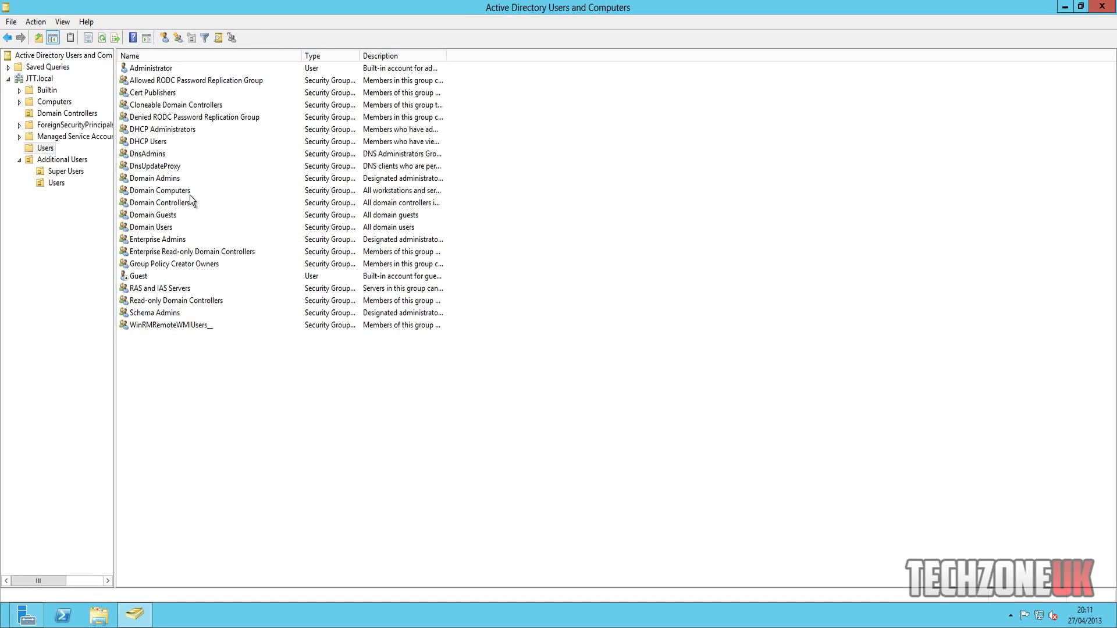
right_click(161, 194)
click(209, 407)
click(61, 171)
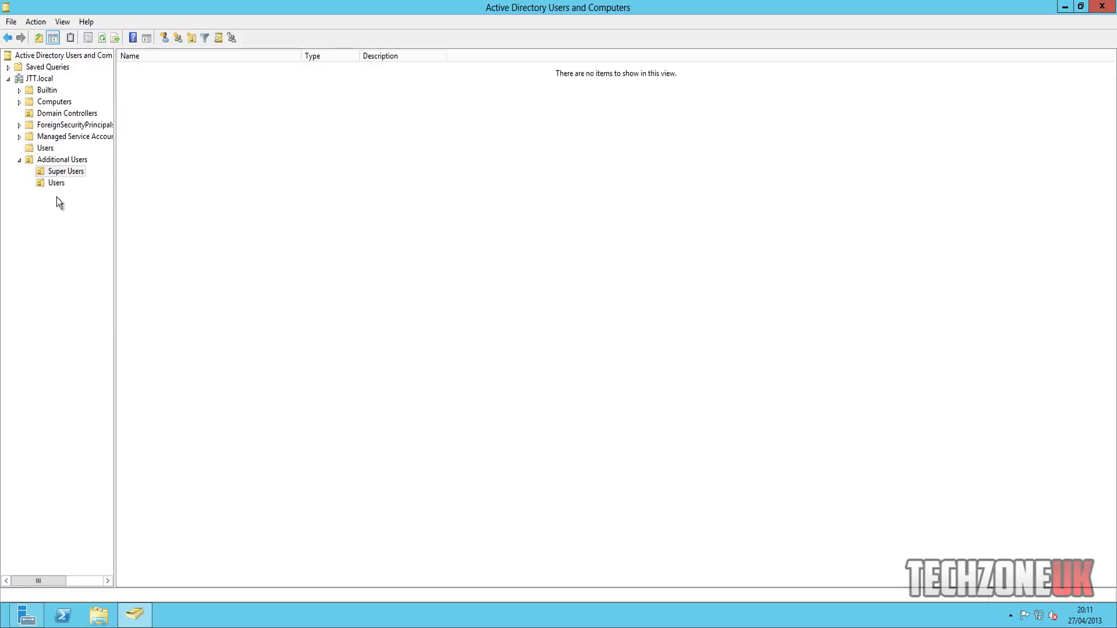
click(56, 185)
click(56, 173)
click(62, 175)
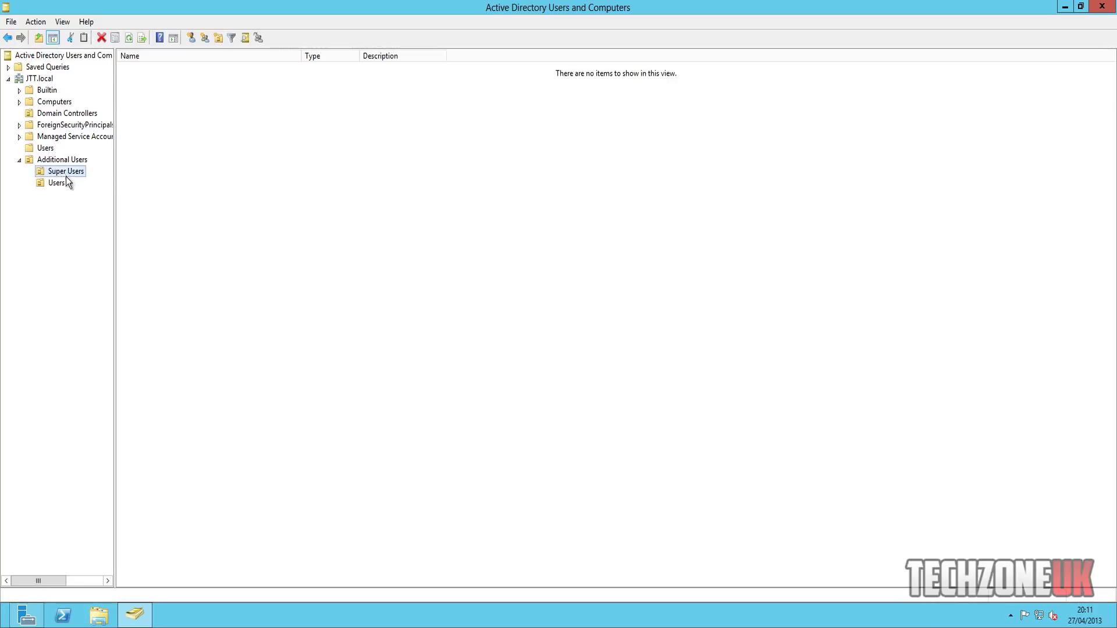
- Start a new user in Super Users, filling in first name, last name and logon name
right_click(203, 151)
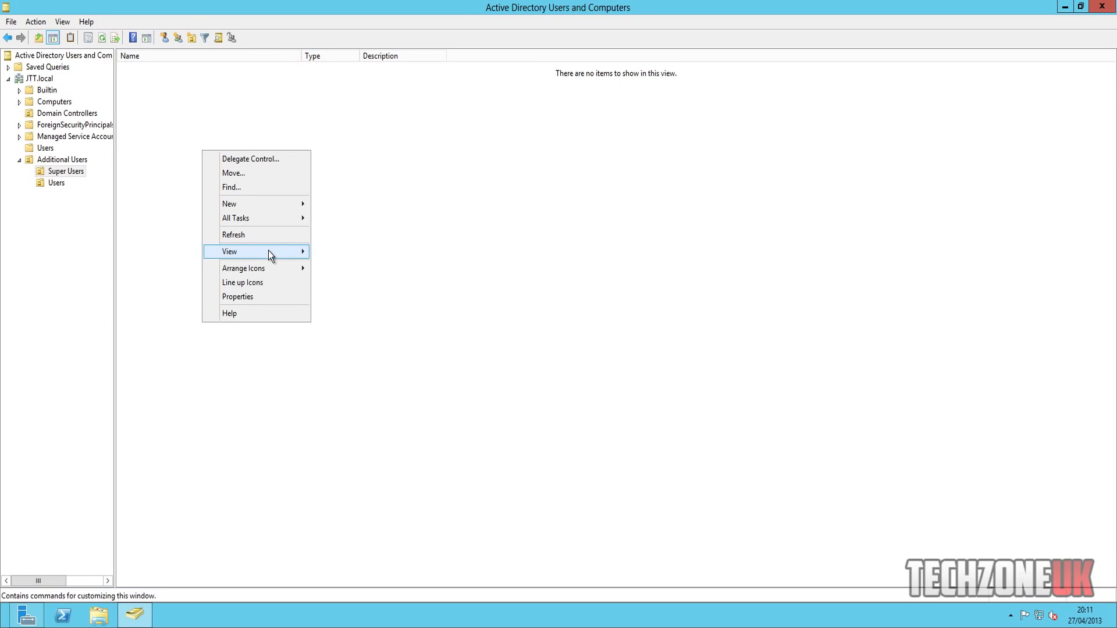
mouse_move(260, 202)
click(389, 318)
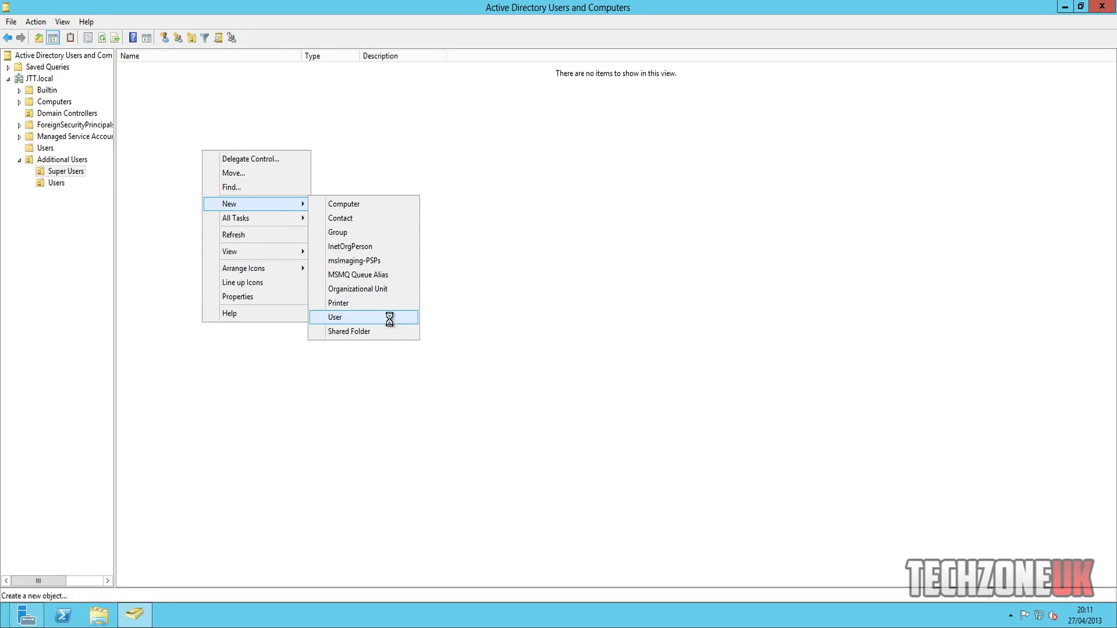
drag(168, 13, 482, 120)
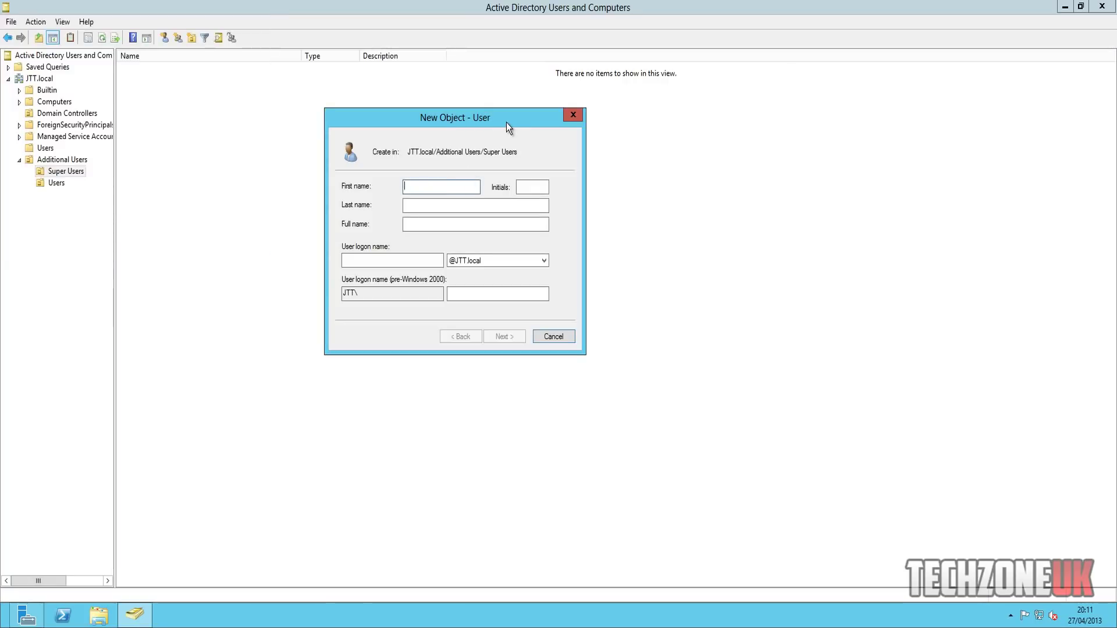
text(Josh)
key(Tab)
text(Techy)
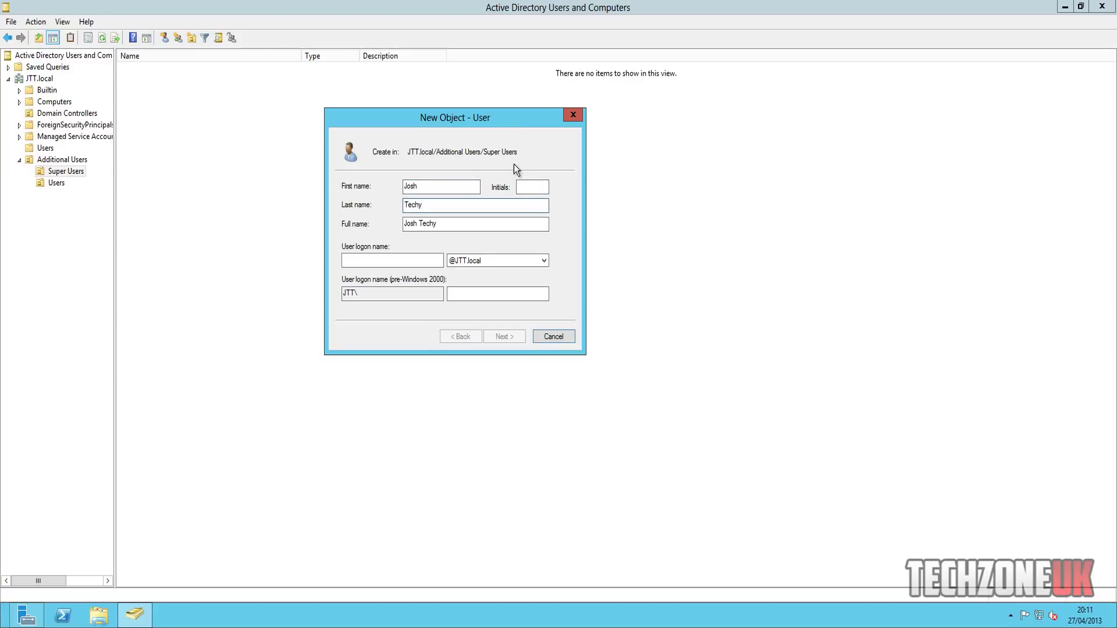
text(The)
click(411, 257)
text(Josh)
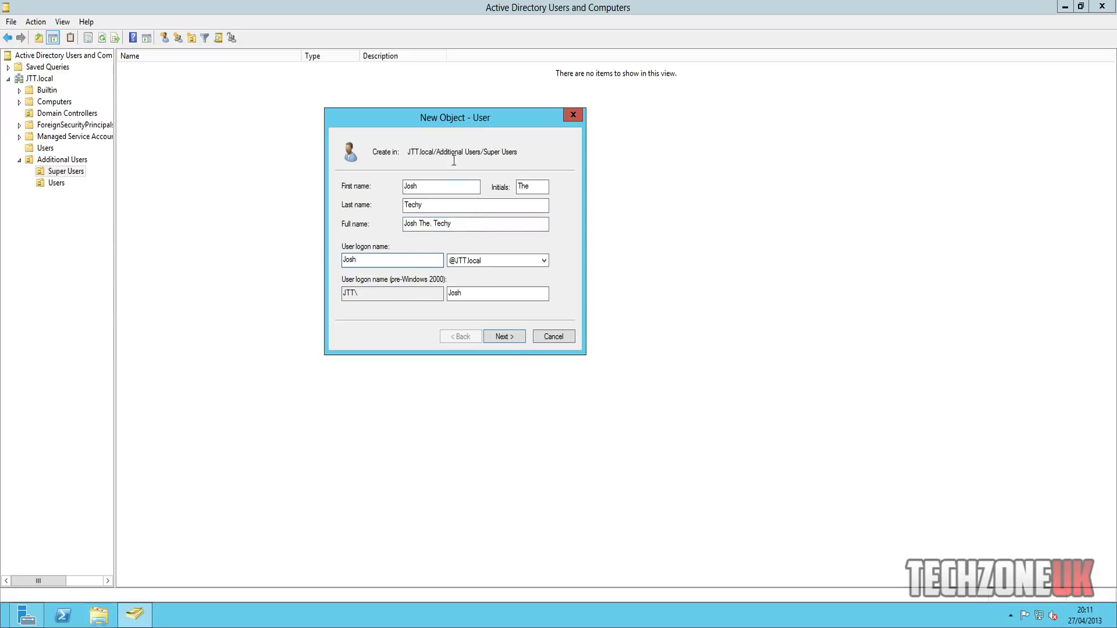
click(504, 338)
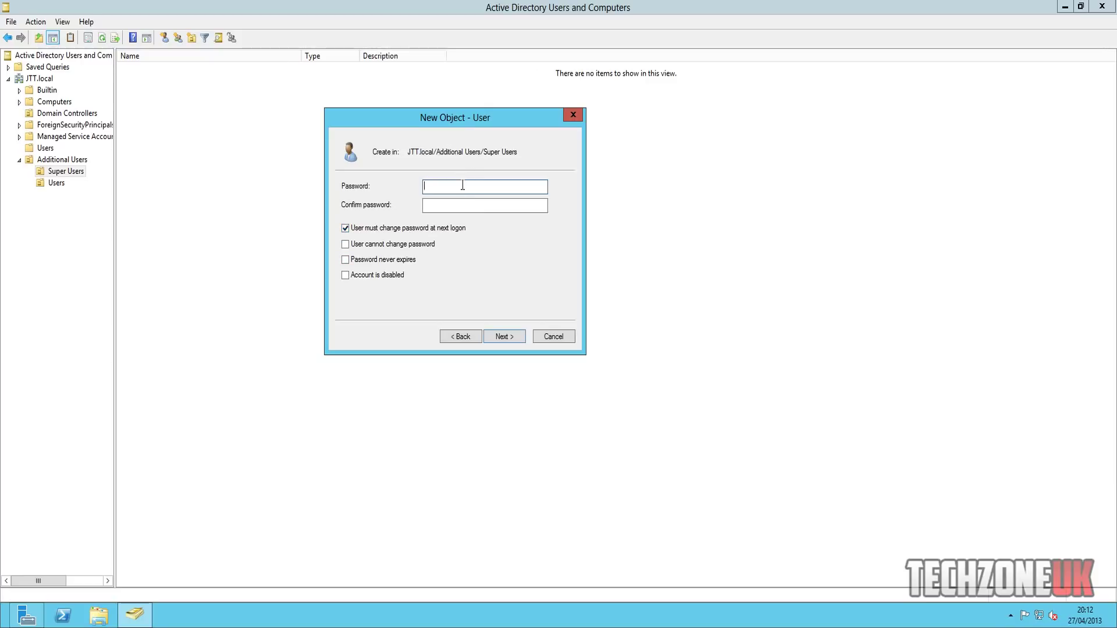
- Enter and confirm the new user's password, keeping change-at-next-logon enabled, and continue
text(•••)
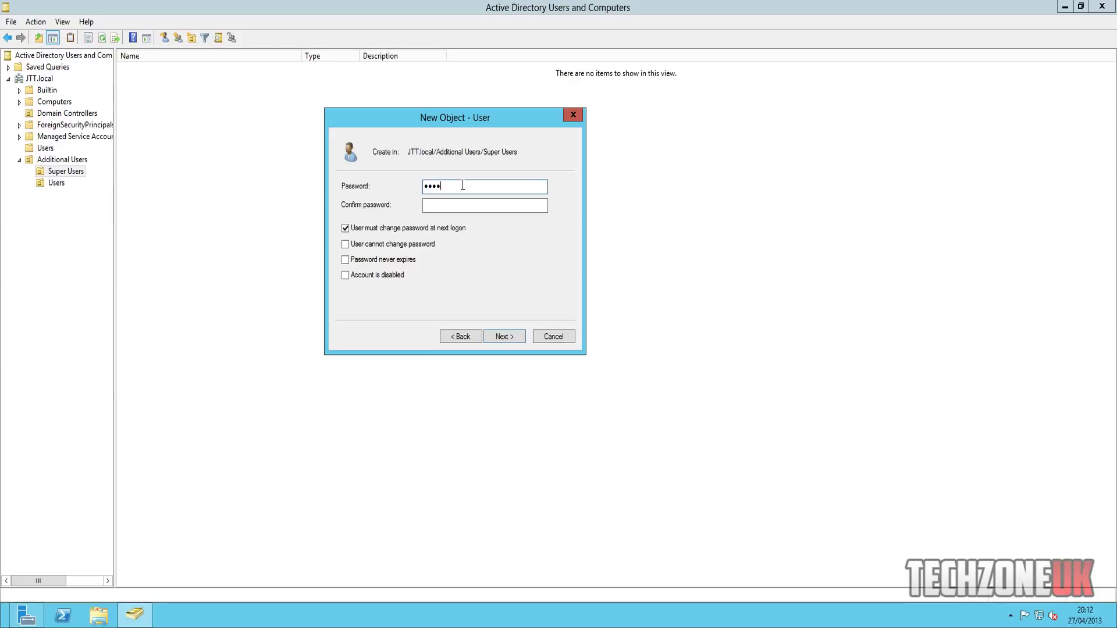
key(BackSpace)
key(BackSpace)
key(BackSpace)
key(BackSpace)
text(•••••••)
text(•••)
key(Tab)
text(••••••••••)
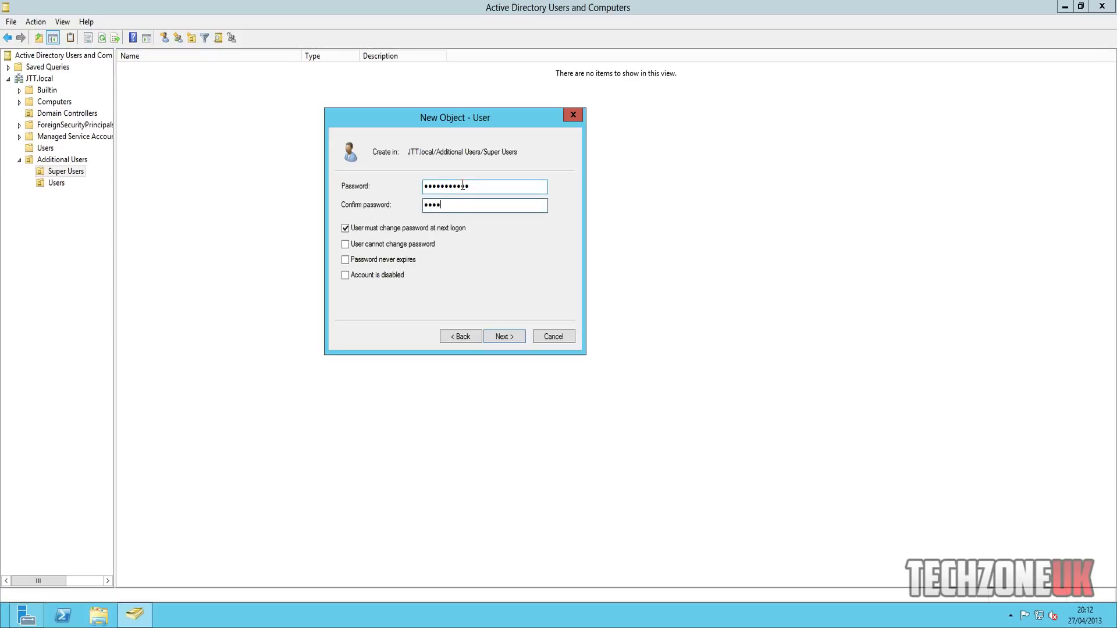
text(•)
click(504, 336)
- Complete the new Super Users account and add it to the Administrators group alongside Domain Users
click(505, 337)
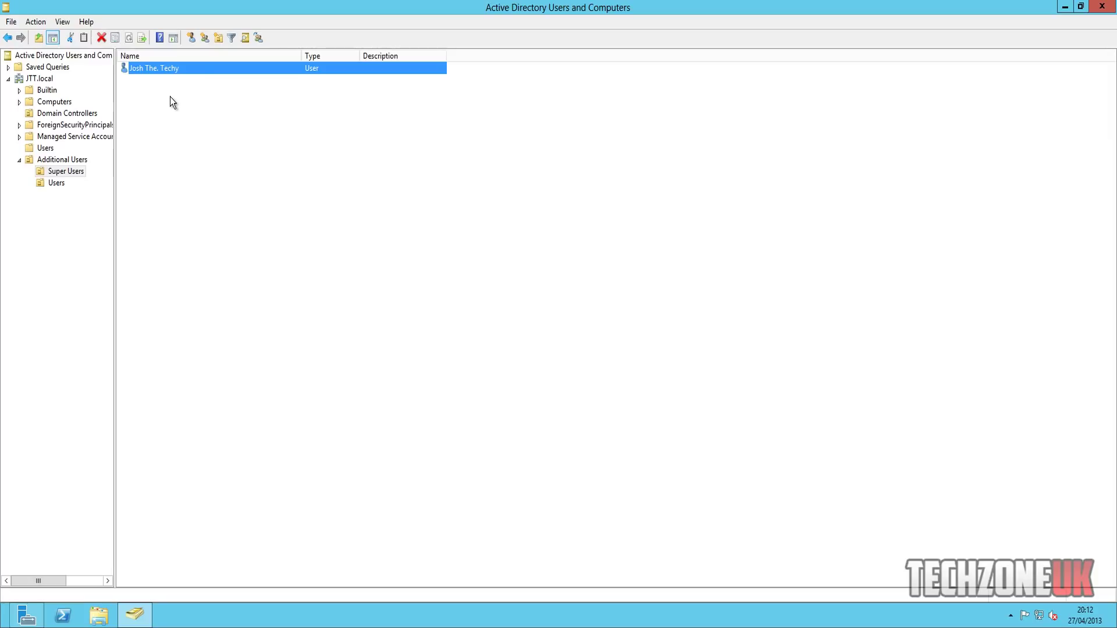
drag(359, 56, 375, 55)
right_click(156, 68)
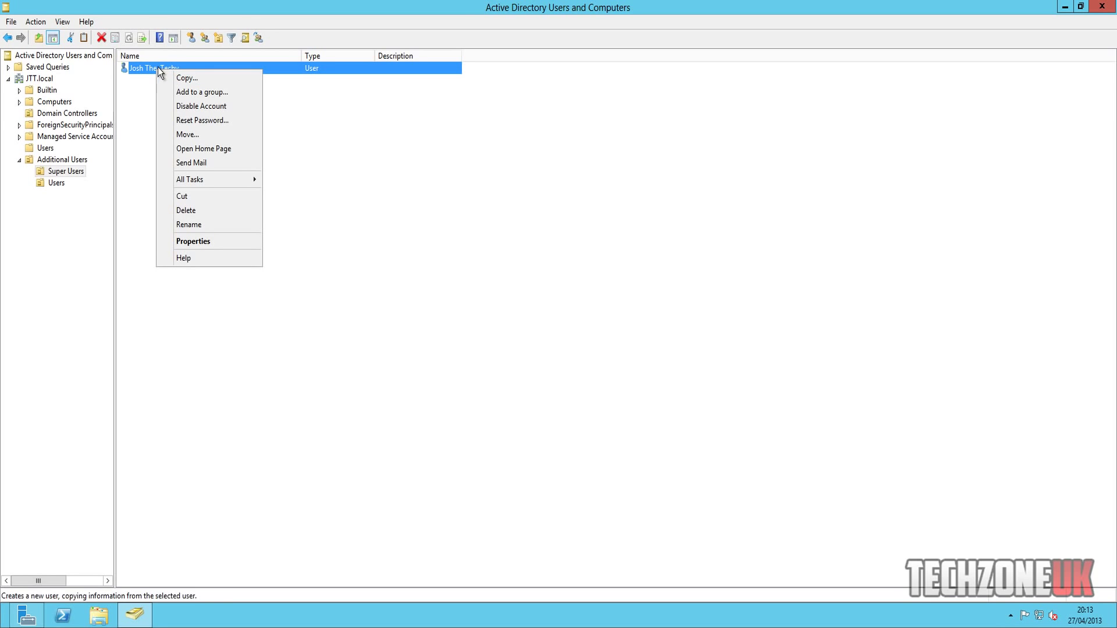
click(200, 240)
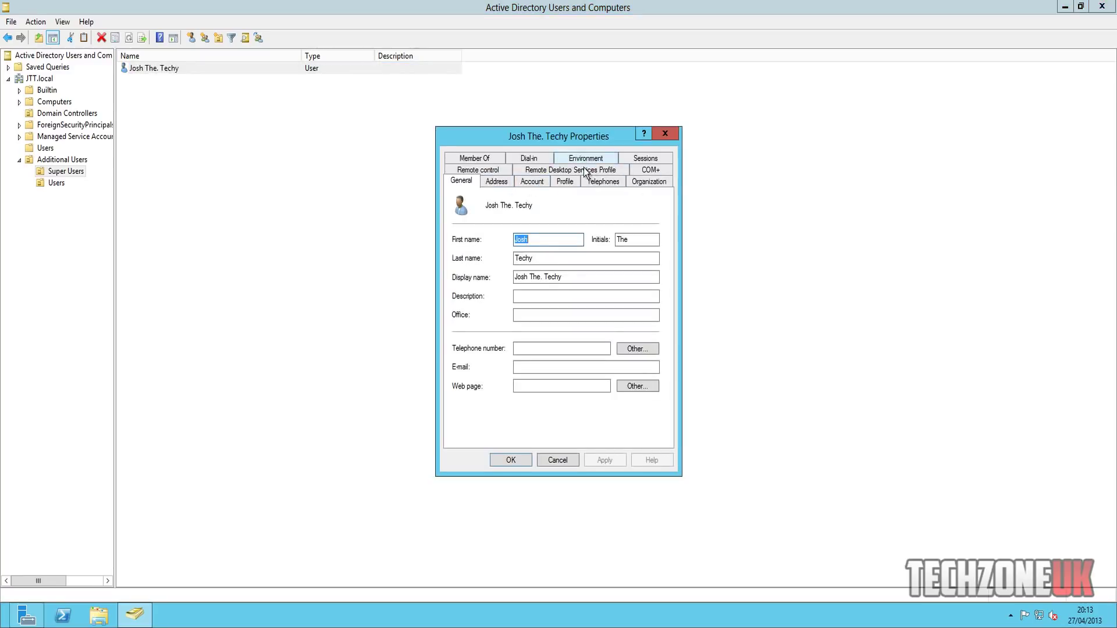
click(489, 158)
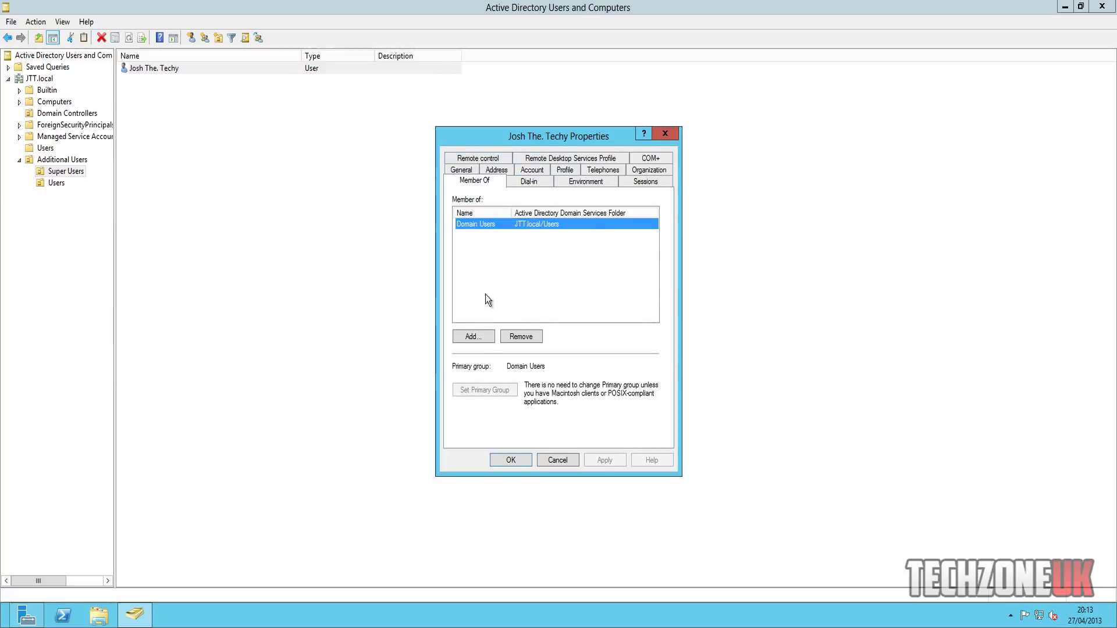
click(472, 335)
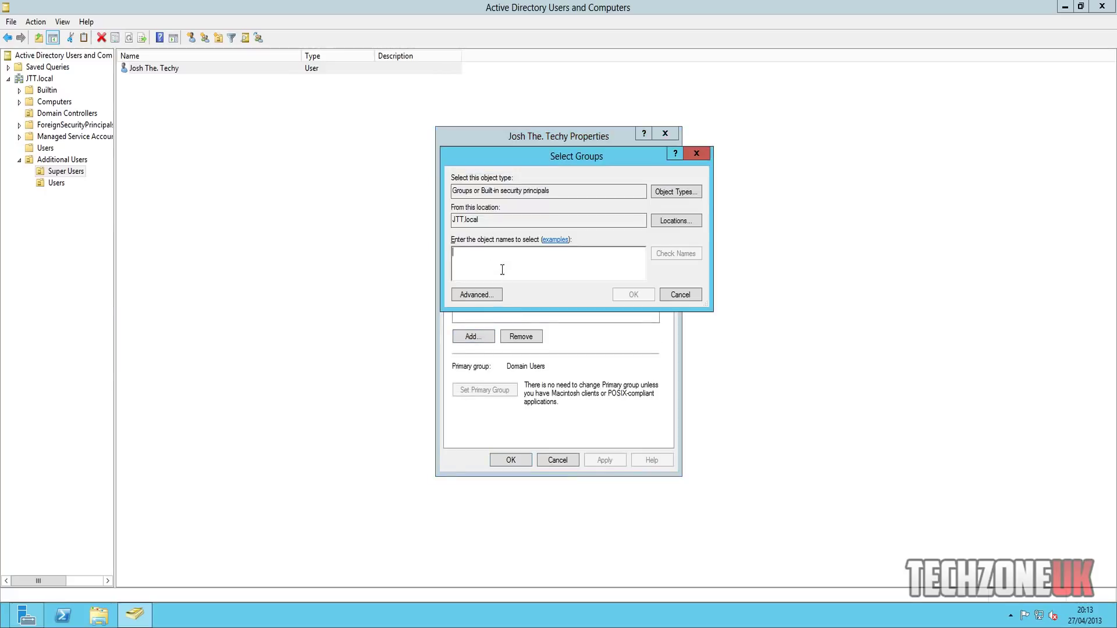
text(administrea)
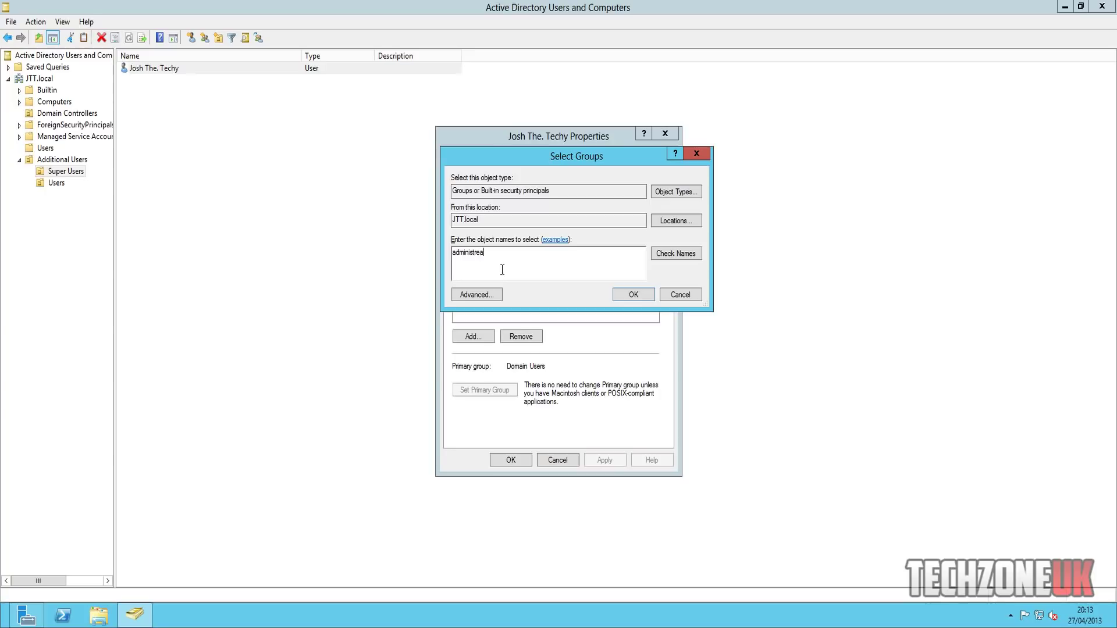
text(ators)
click(671, 256)
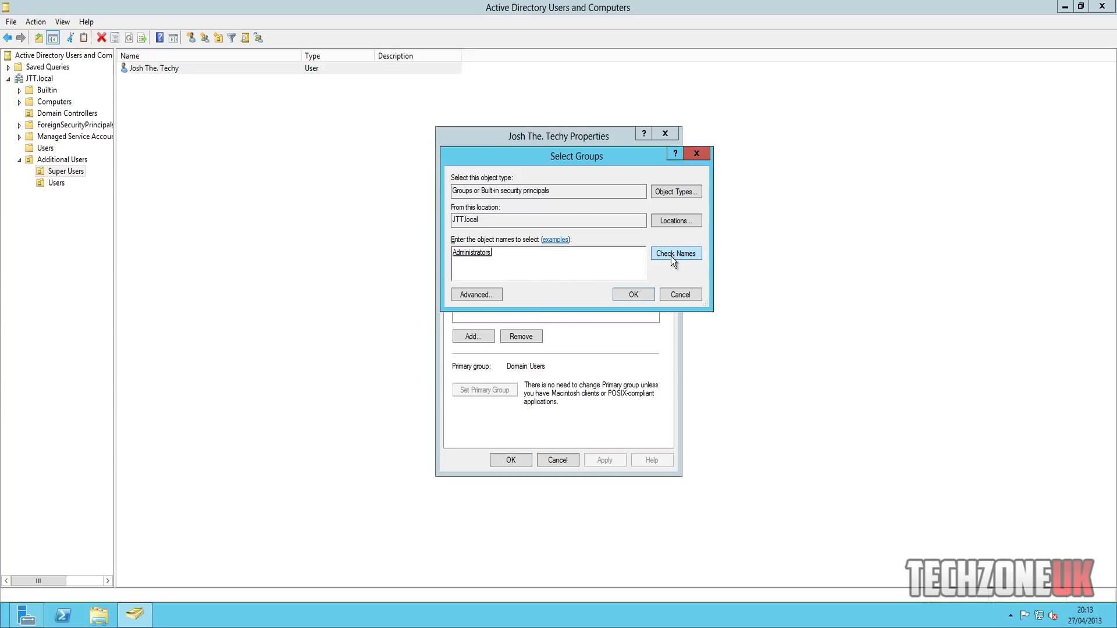
click(645, 294)
click(478, 226)
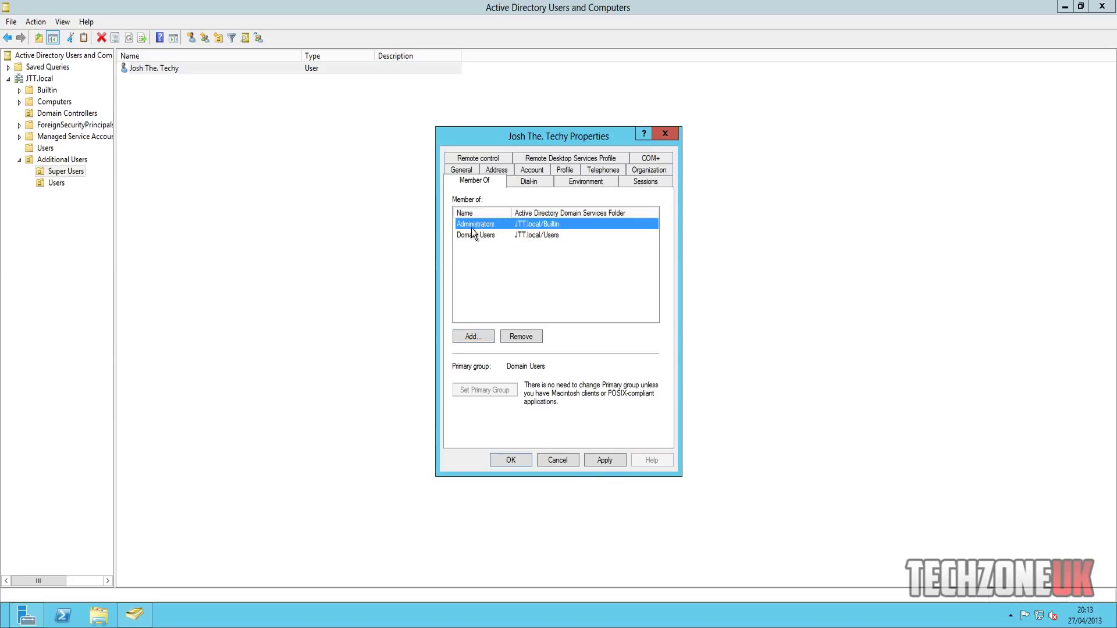
click(512, 459)
click(185, 73)
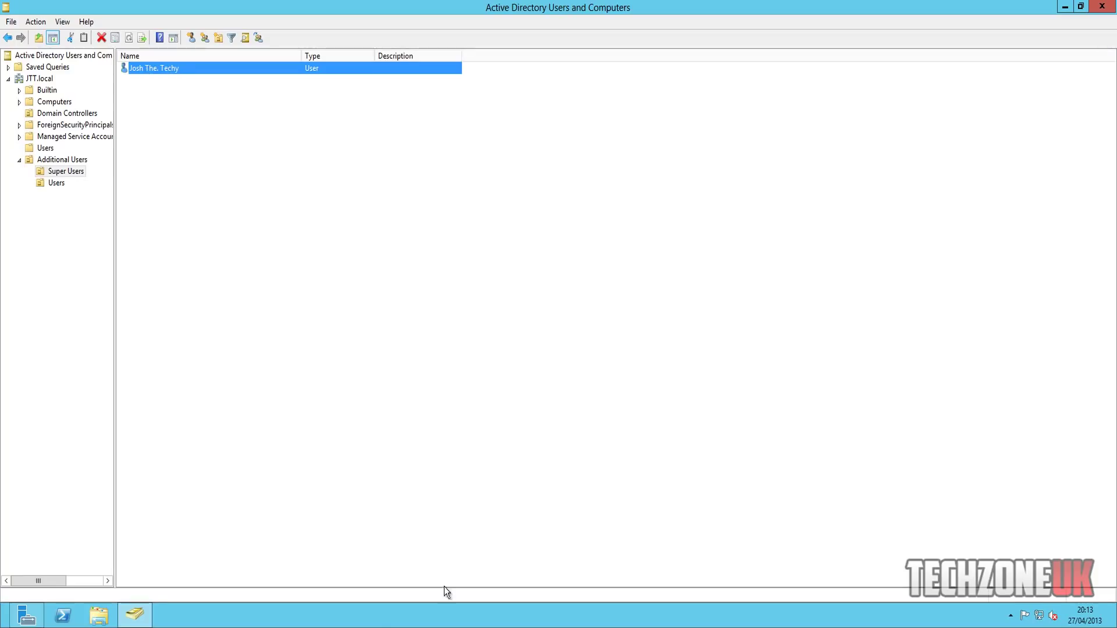
- On the Windows 7 client, send Ctrl-Alt-Del and choose Other User to sign in
click(258, 624)
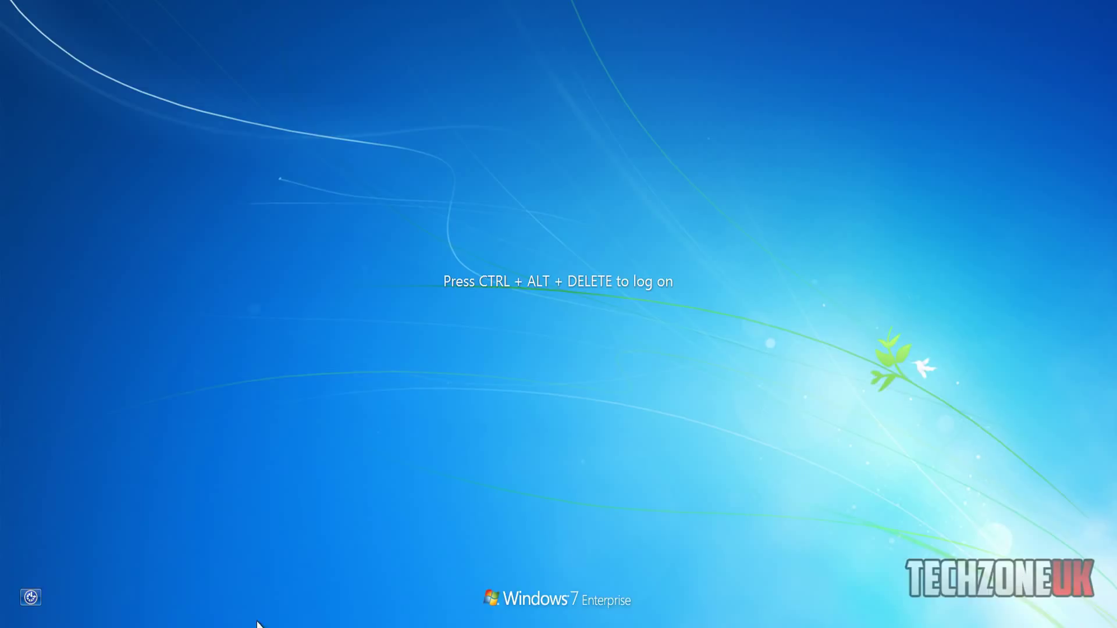
key(ctrl+Home)
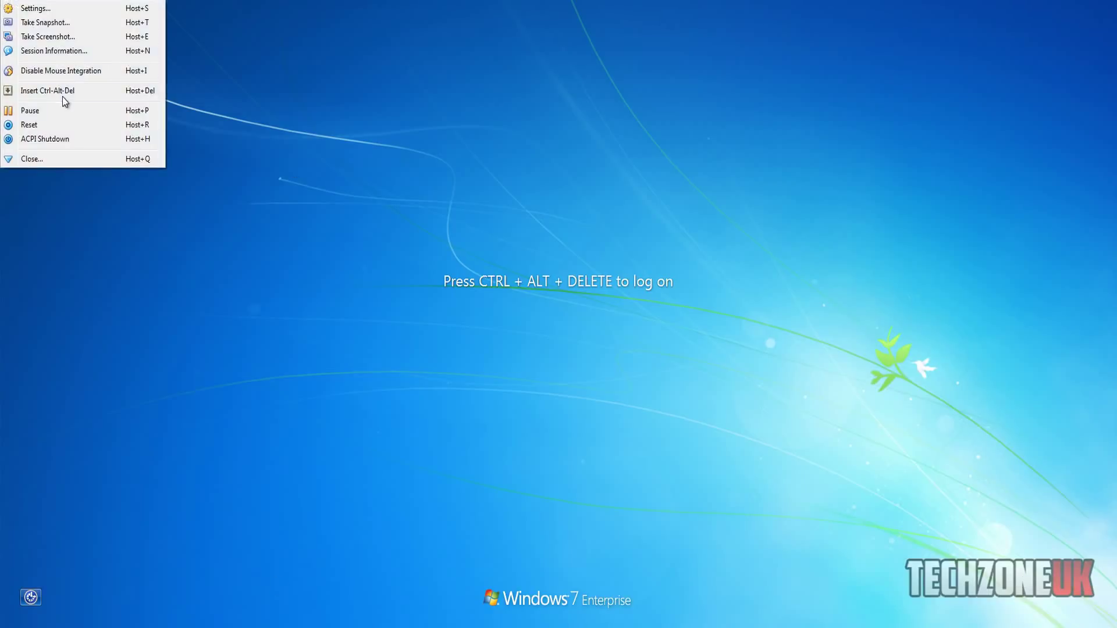
click(63, 93)
click(578, 437)
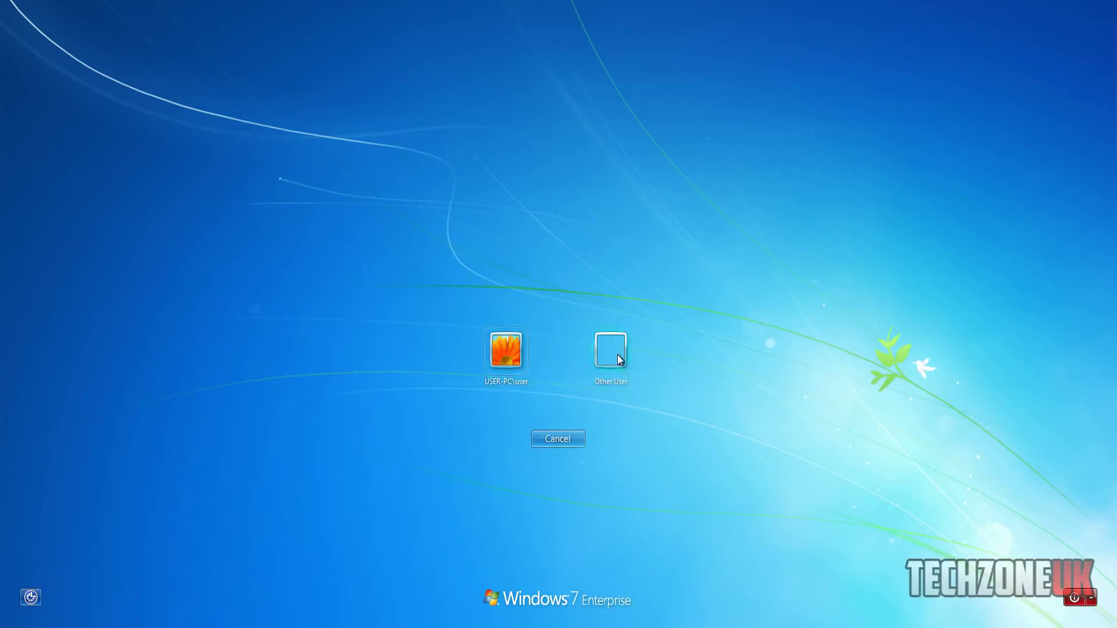
click(616, 355)
click(567, 438)
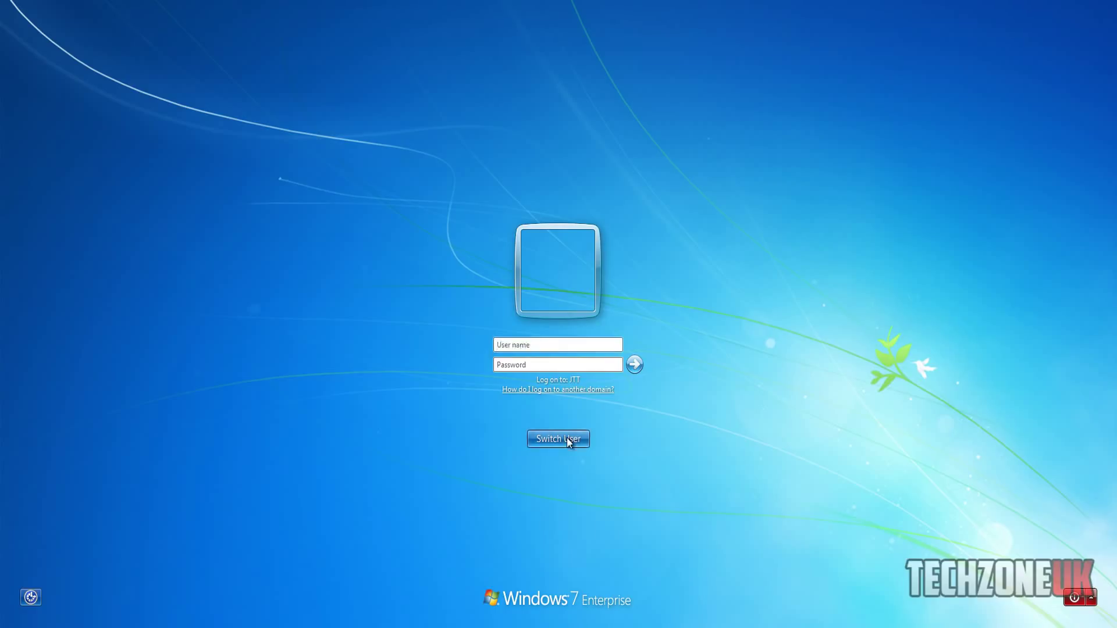
click(610, 351)
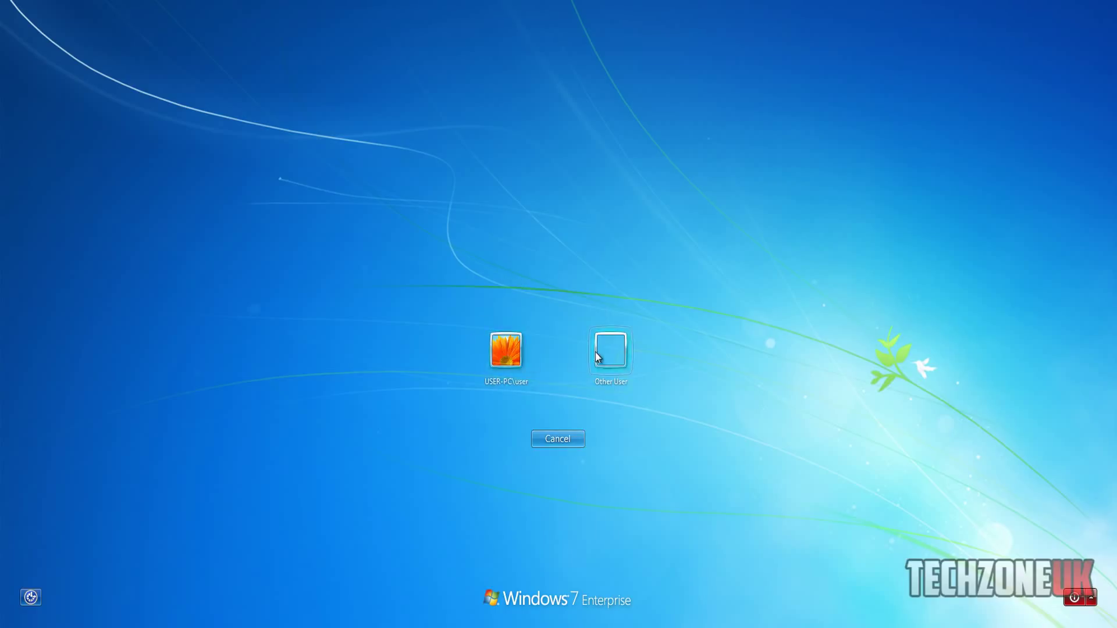
- Enter the new domain user's logon name and password and submit the sign-in
click(533, 344)
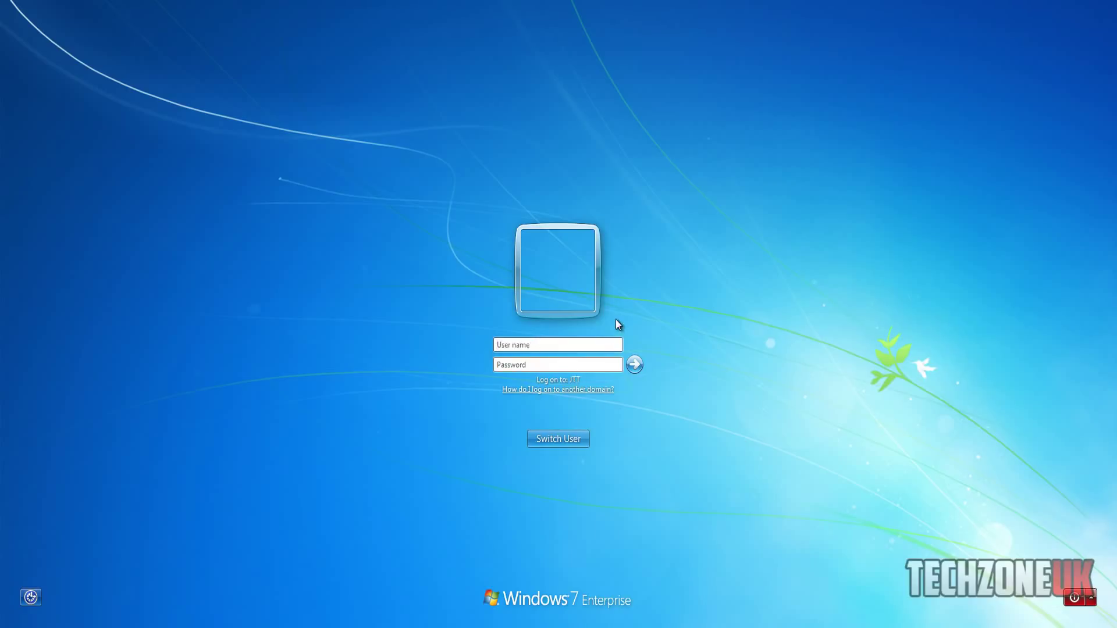
text(josh)
key(Tab)
text(••••••••••)
key(Return)
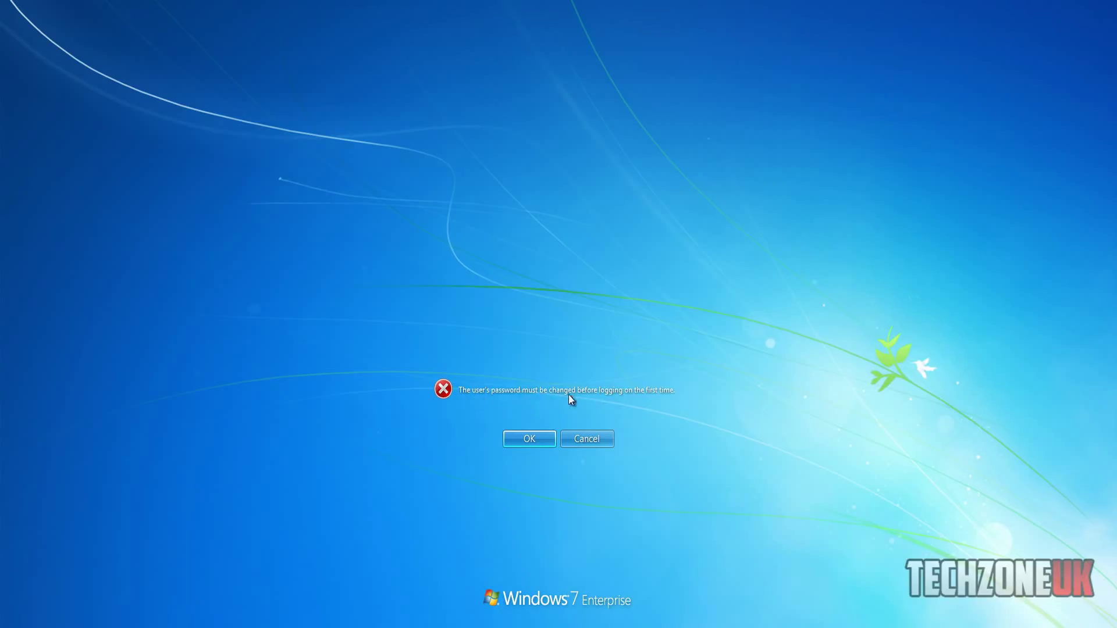
- Acknowledge the change requirement, enter and confirm a new password, and log on to the desktop
click(528, 437)
click(538, 344)
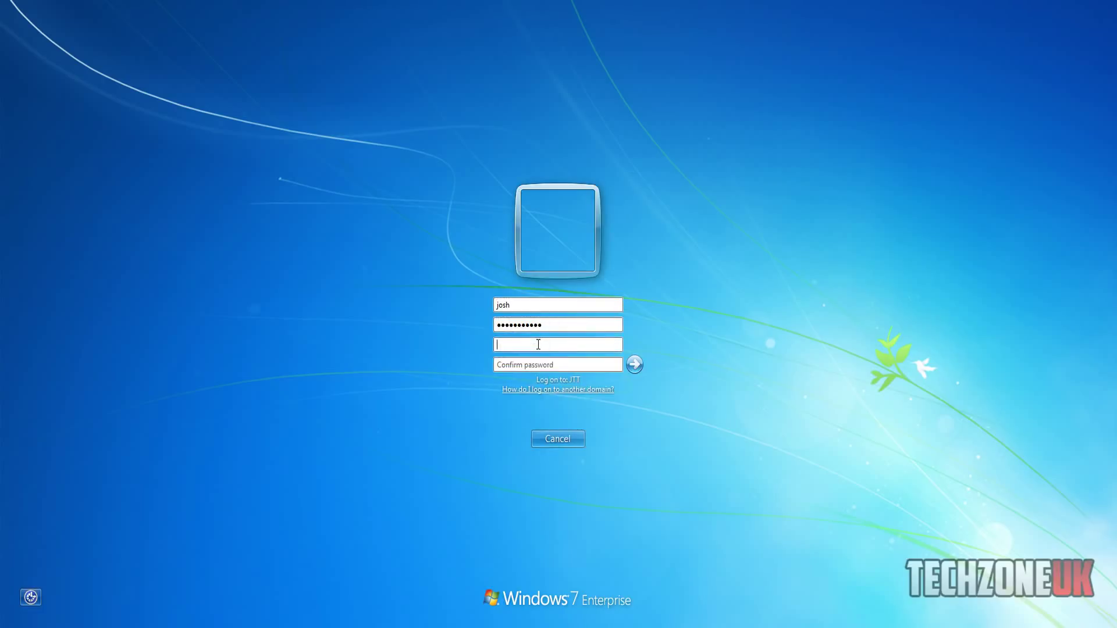
text(••••••••••••••••••••••••••••)
key(Return)
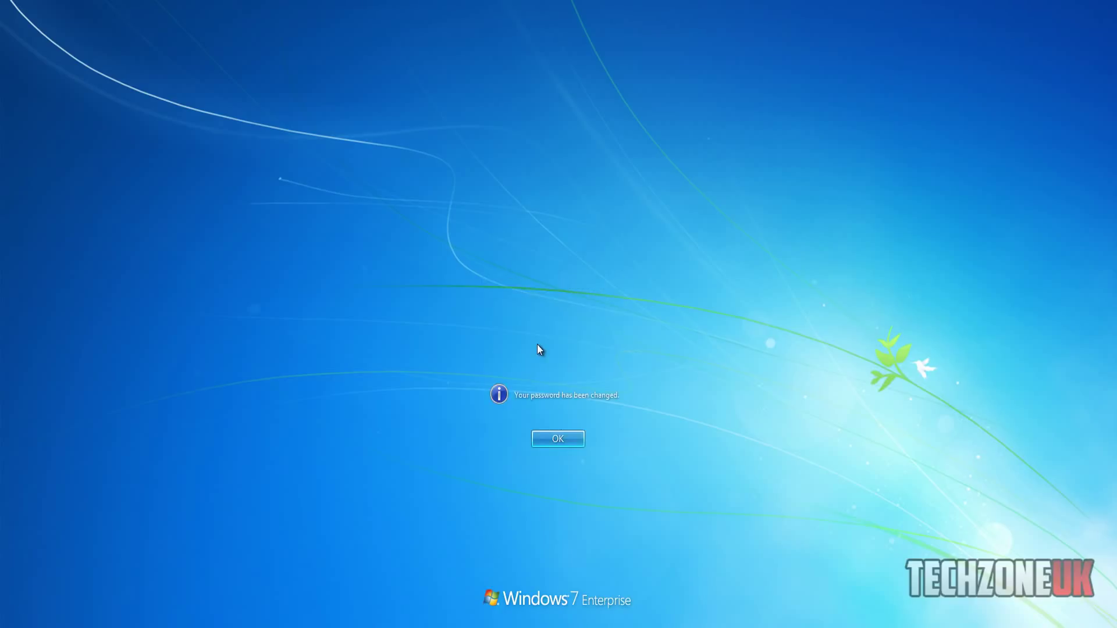
key(Return)
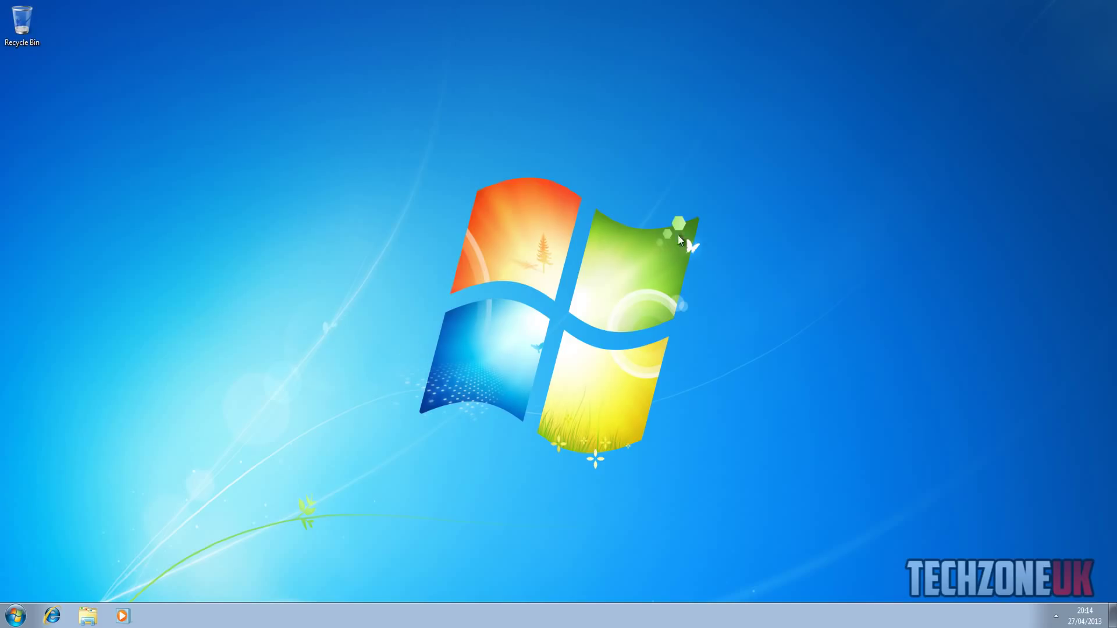
click(1055, 615)
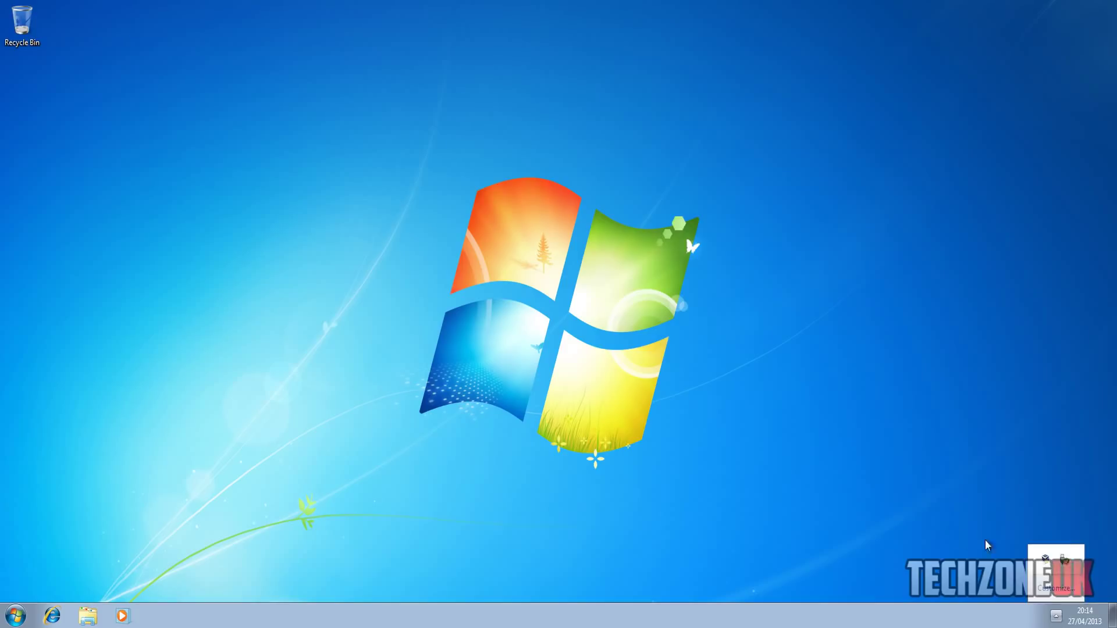
click(1040, 618)
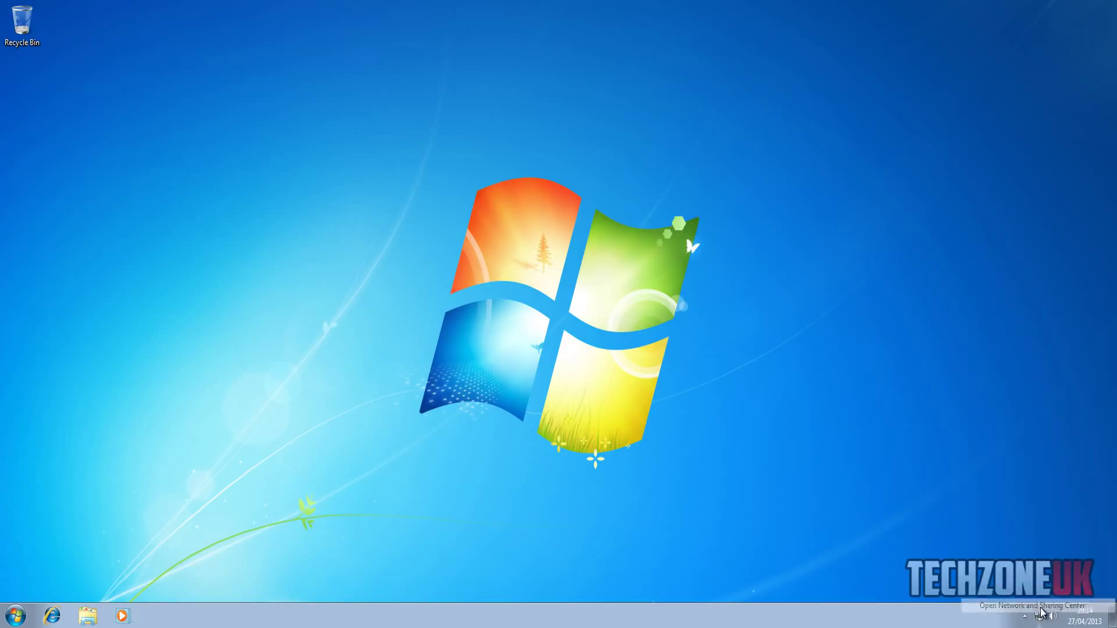
click(1041, 608)
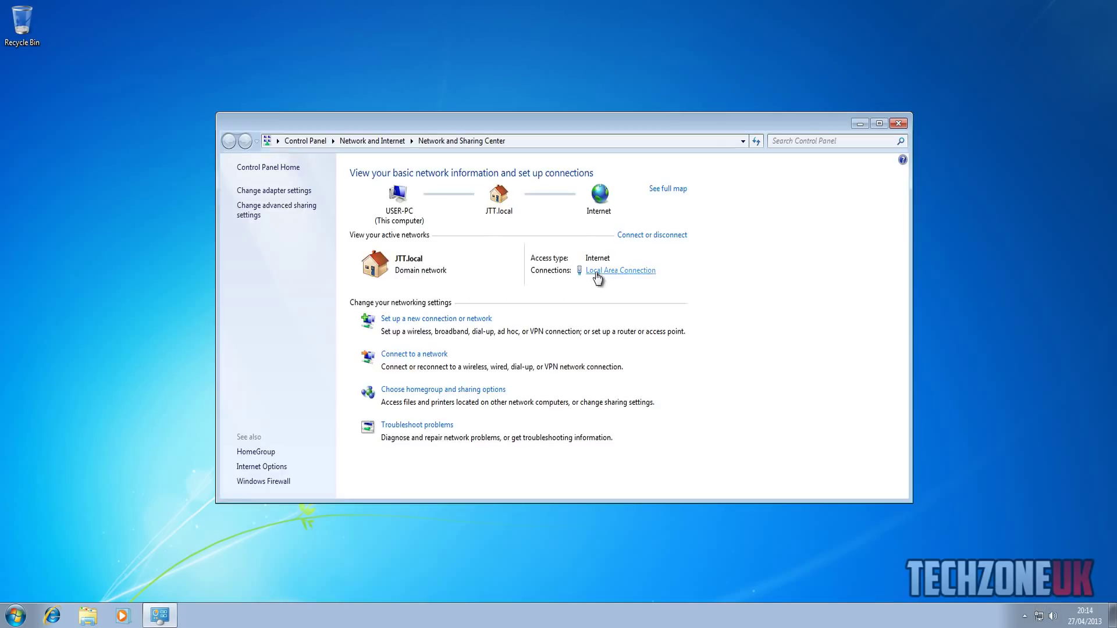
click(597, 274)
click(496, 415)
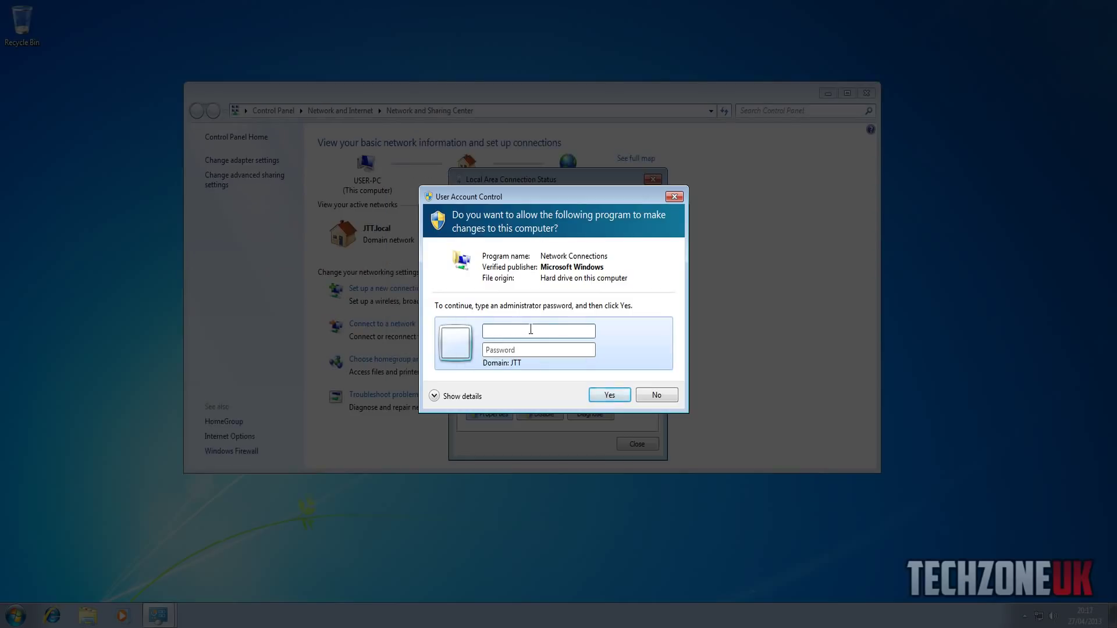
text(osh)
key(Tab)
text(•••••••••••••••)
key(Return)
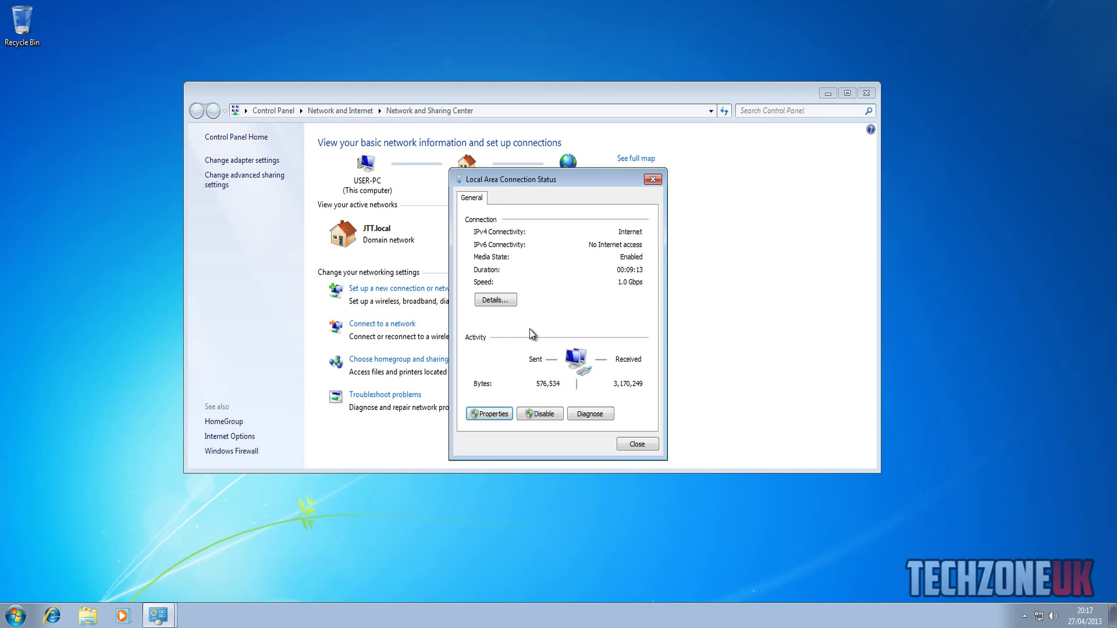
drag(537, 193, 757, 138)
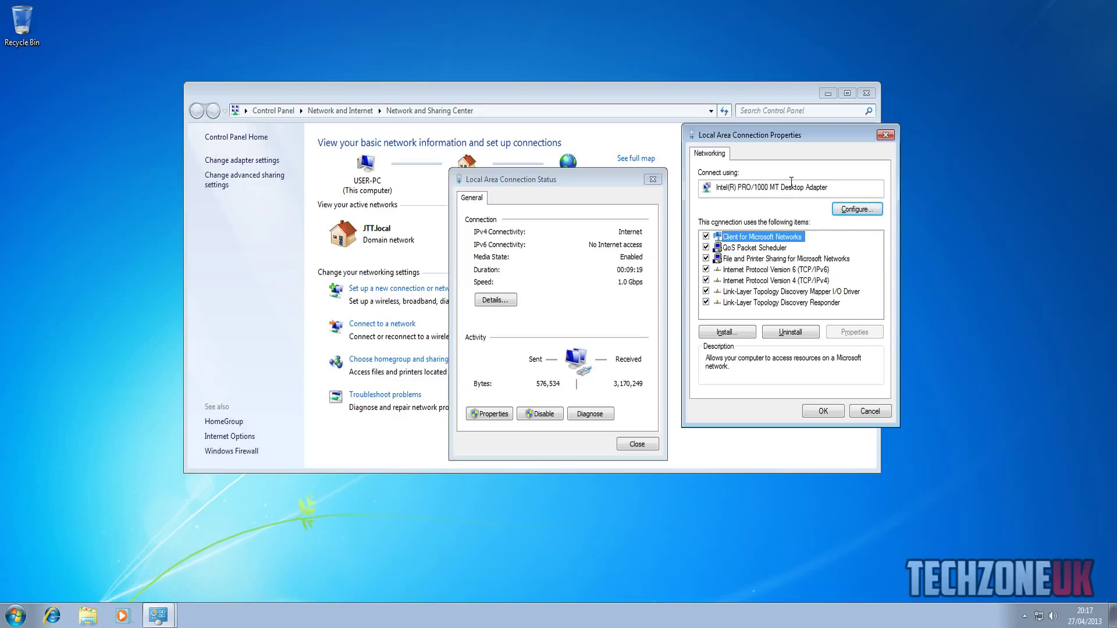
click(870, 411)
drag(578, 181, 786, 181)
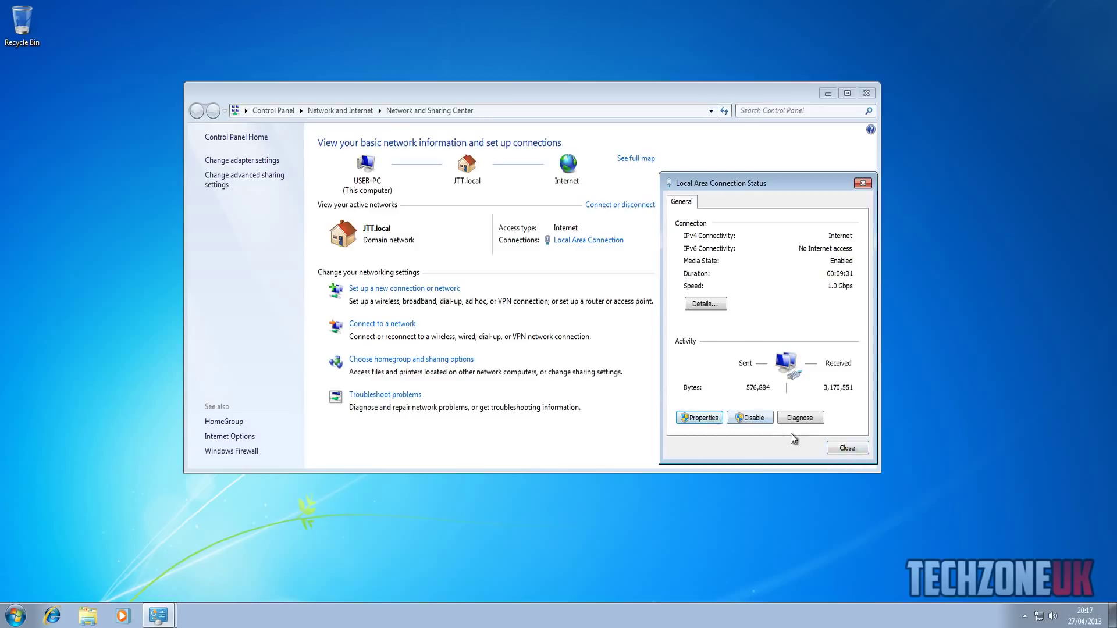
click(847, 448)
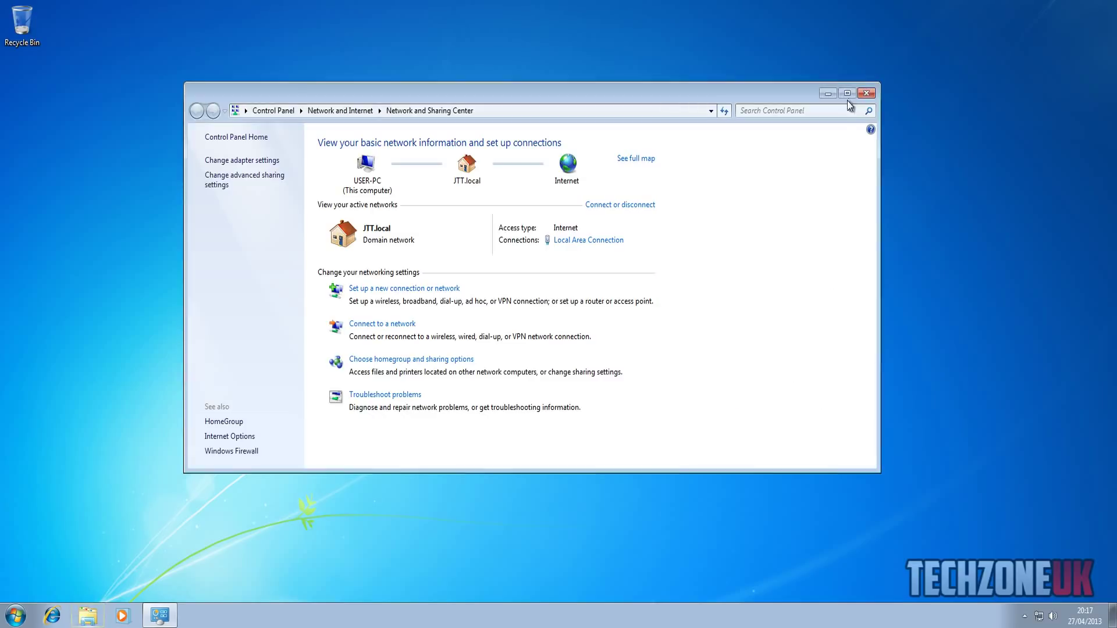
click(866, 93)
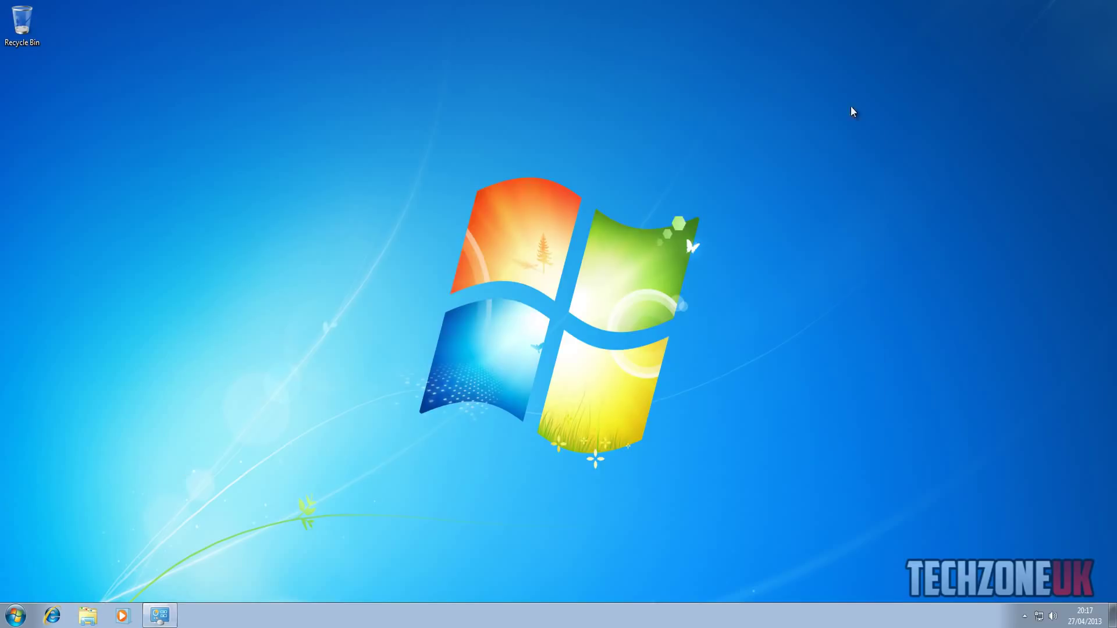
- Search for cmd, try Run as administrator, then cancel the elevation credentials prompt
click(15, 615)
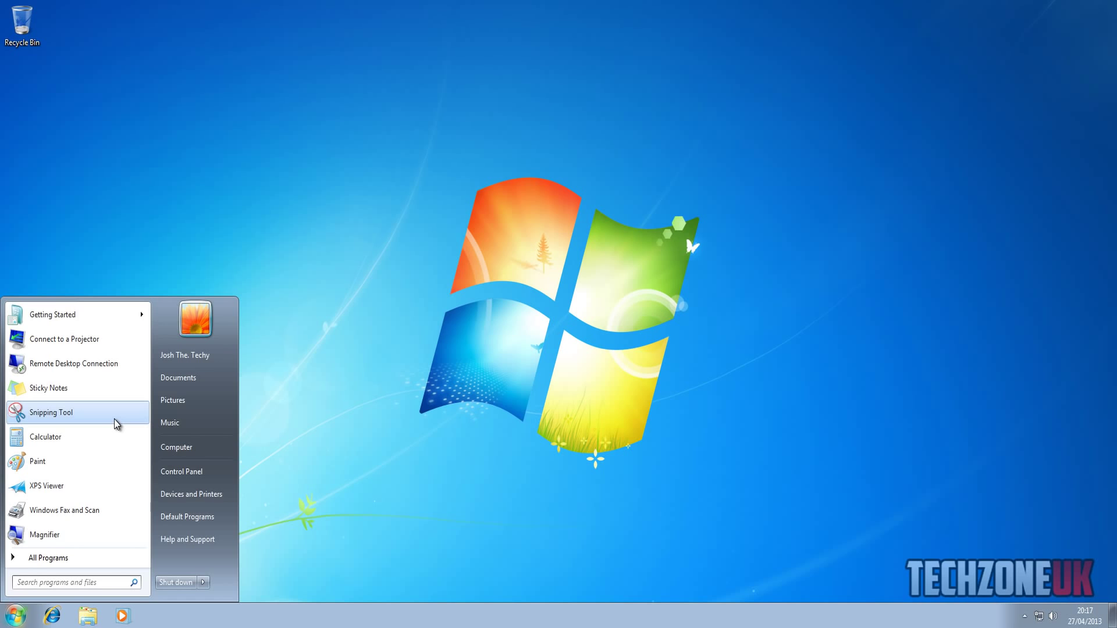
text(cmd)
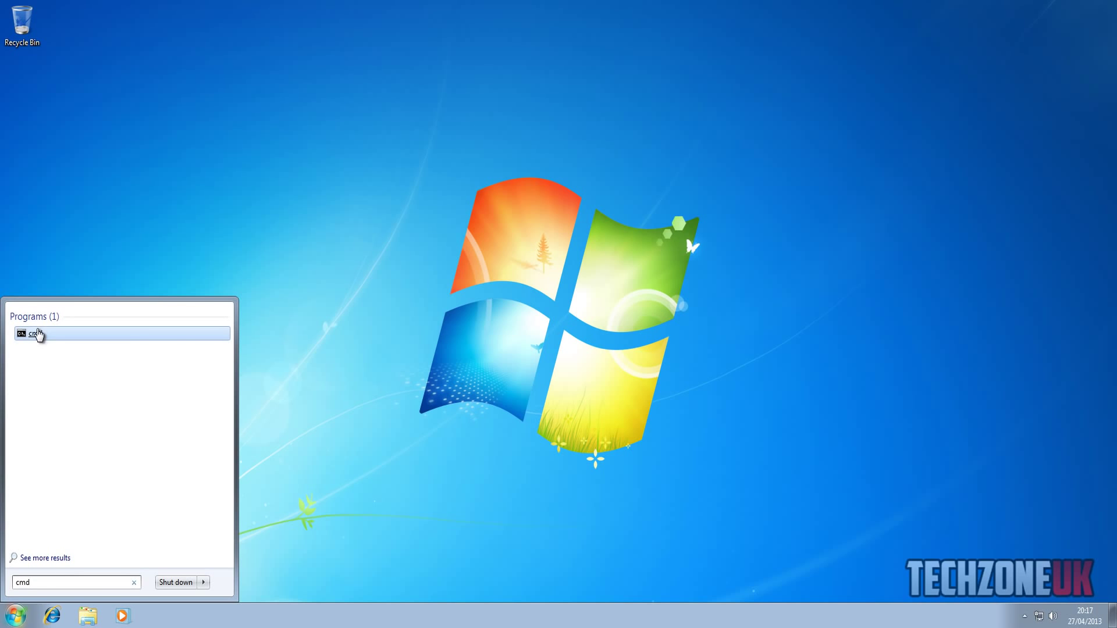
right_click(38, 334)
click(77, 351)
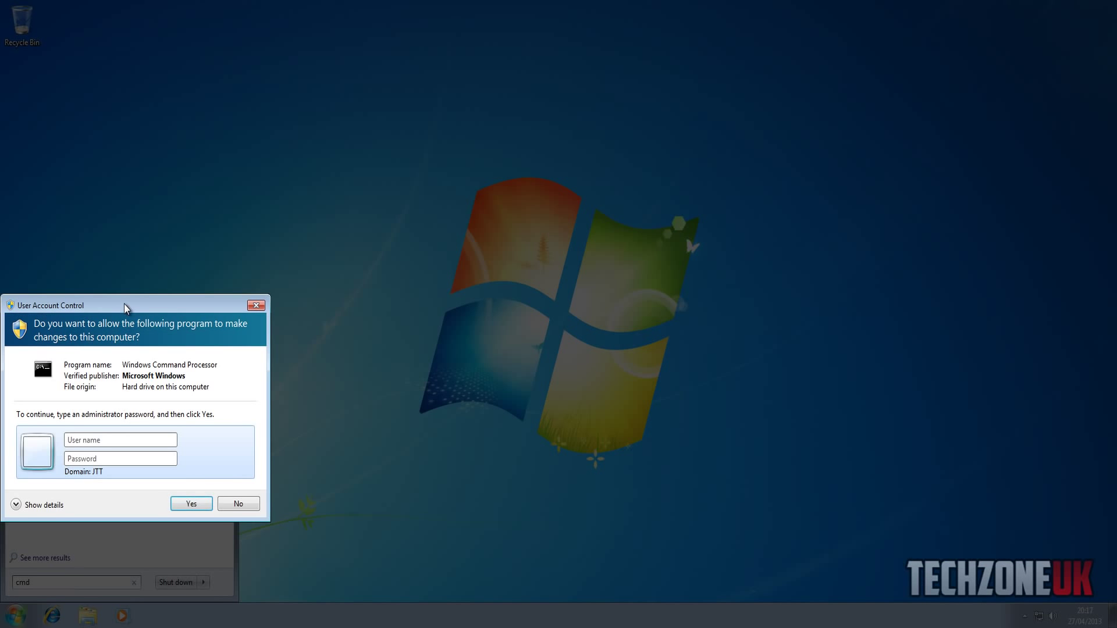
drag(124, 304, 382, 189)
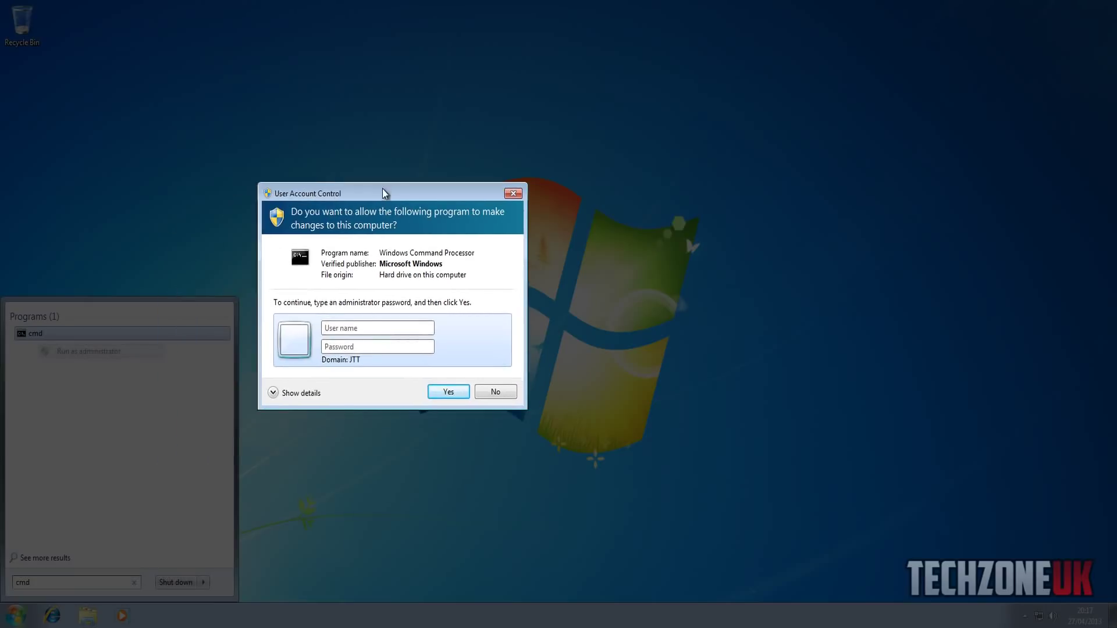
click(366, 330)
click(358, 316)
click(494, 395)
click(493, 363)
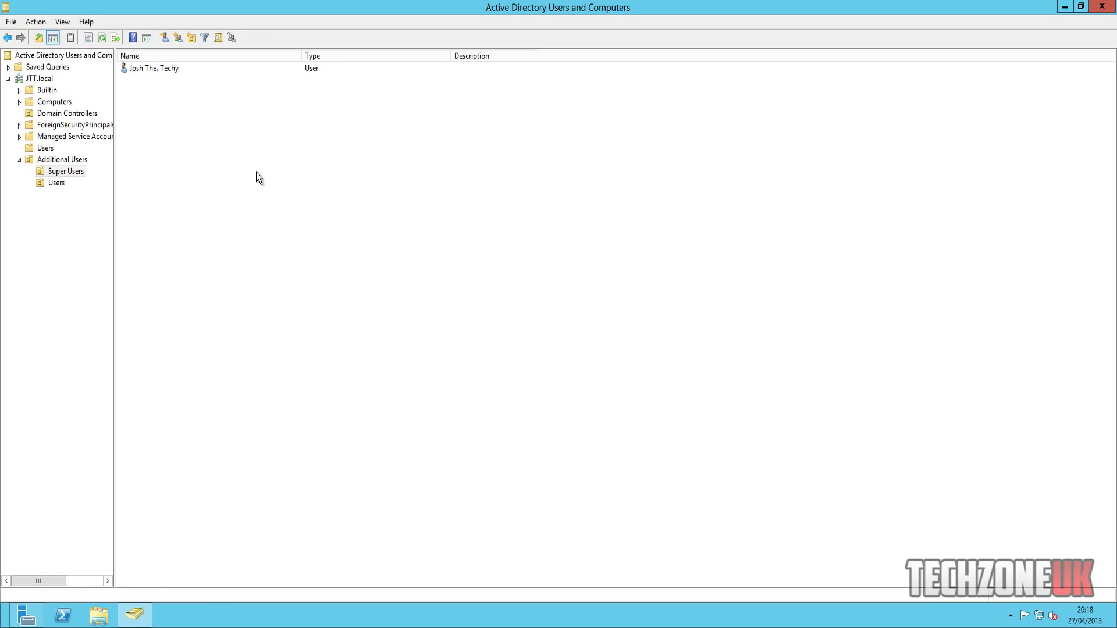
- Start a new user in Additional Users › Users named Techy with logon name Techy
click(148, 70)
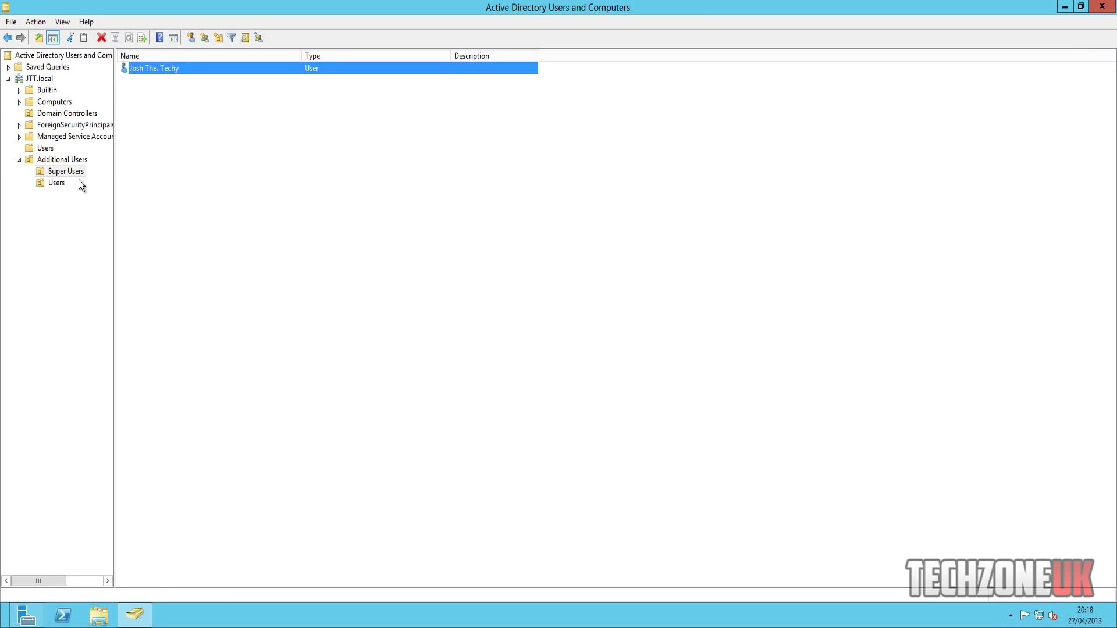
click(56, 185)
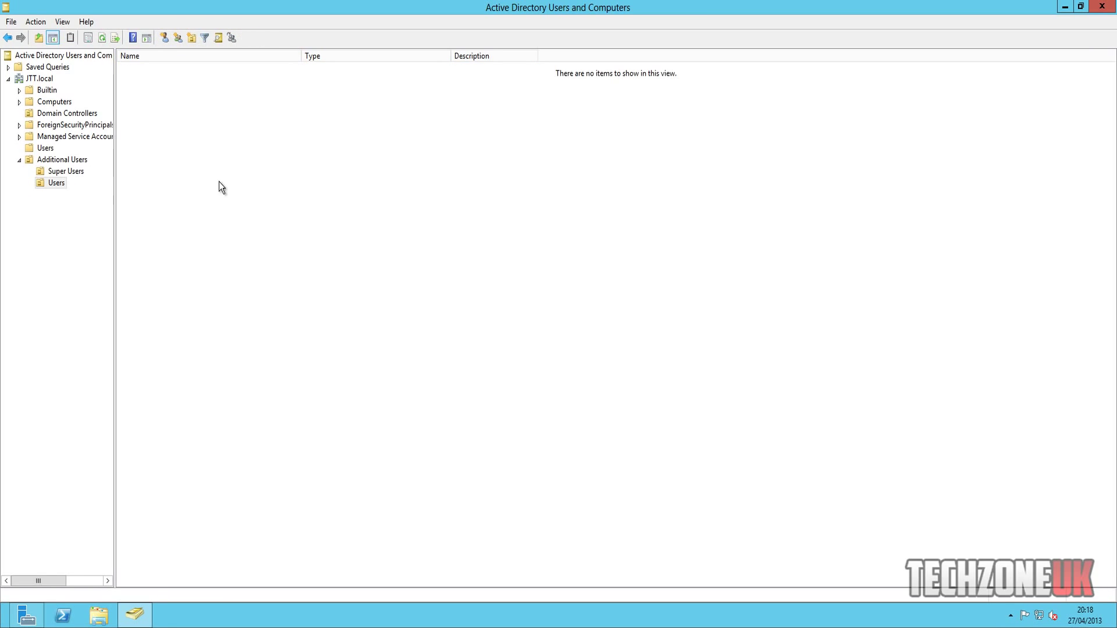
right_click(219, 182)
mouse_move(283, 234)
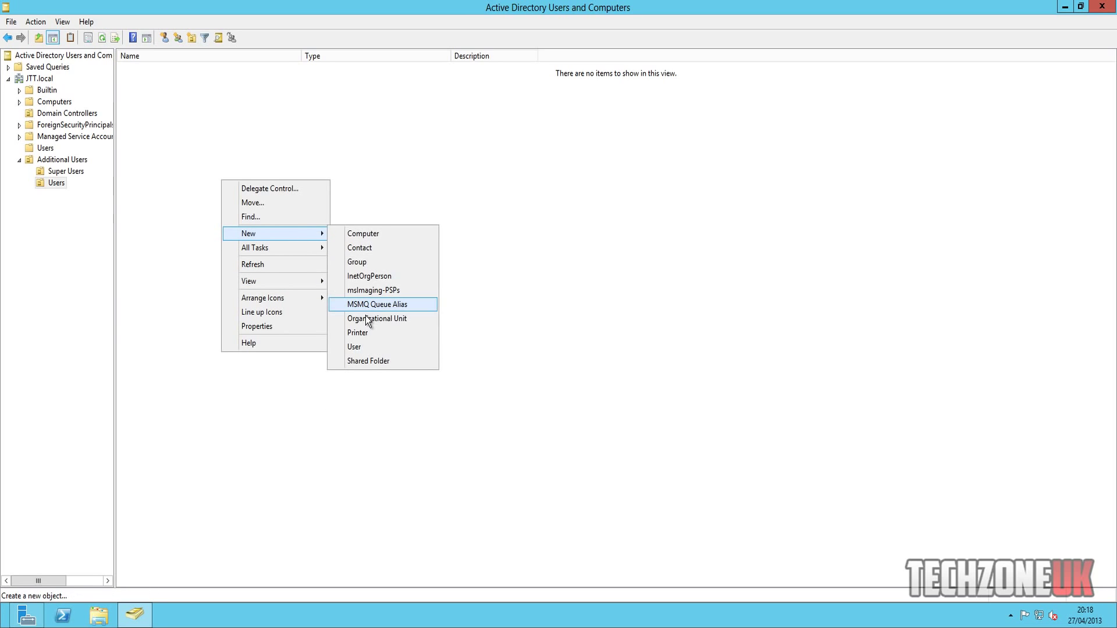
click(370, 346)
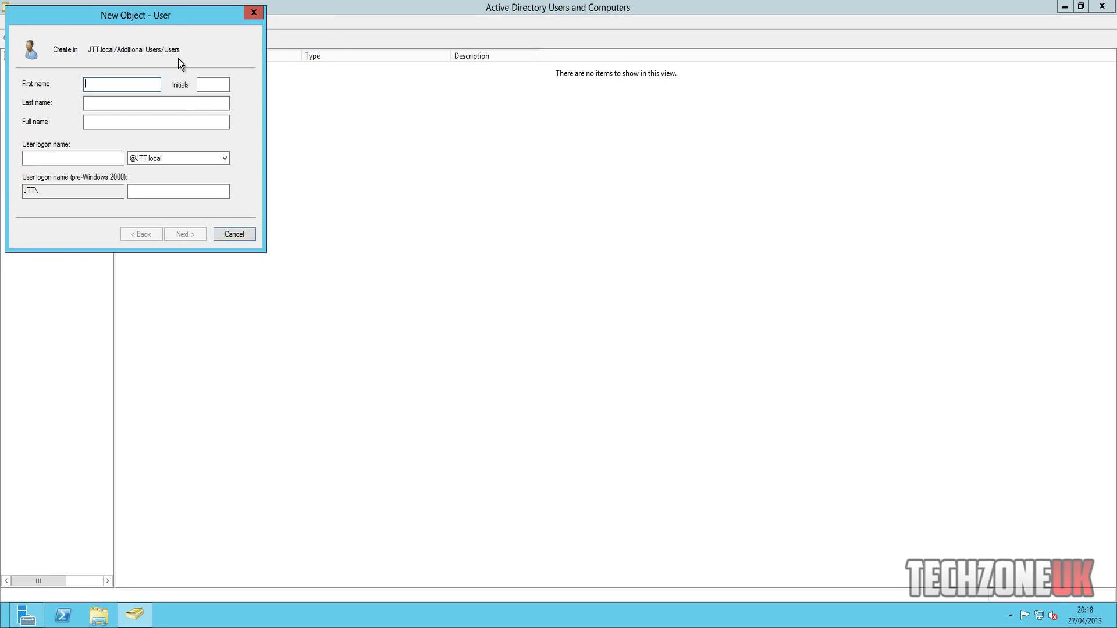
drag(176, 18, 521, 149)
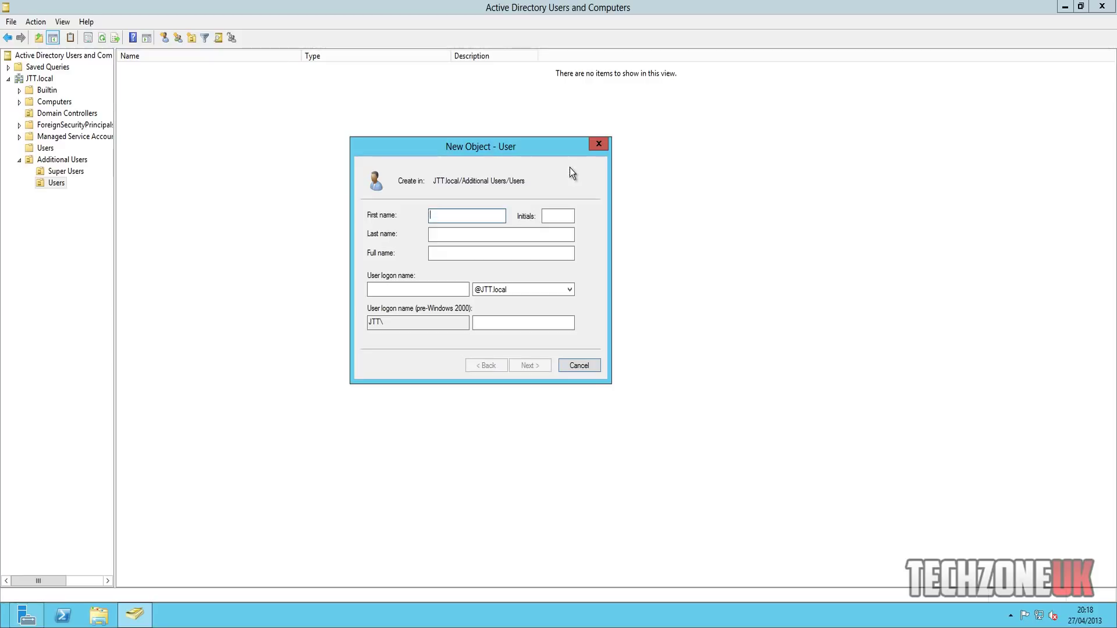
text(Techy)
key(Tab)
key(Tab)
key(Tab)
key(Tab)
text(Techy)
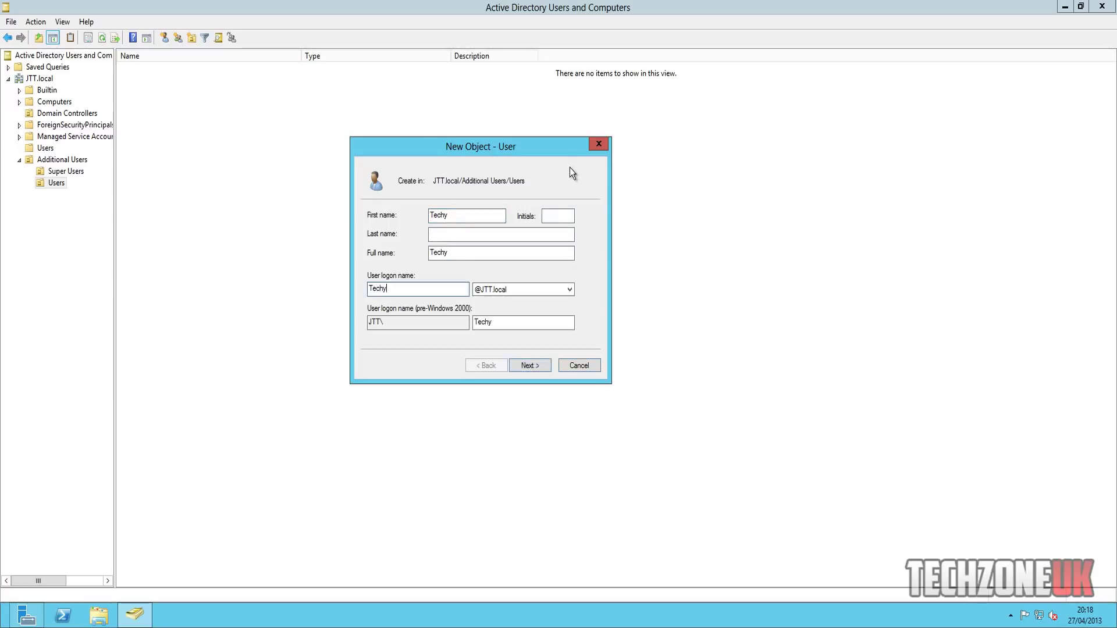
key(Return)
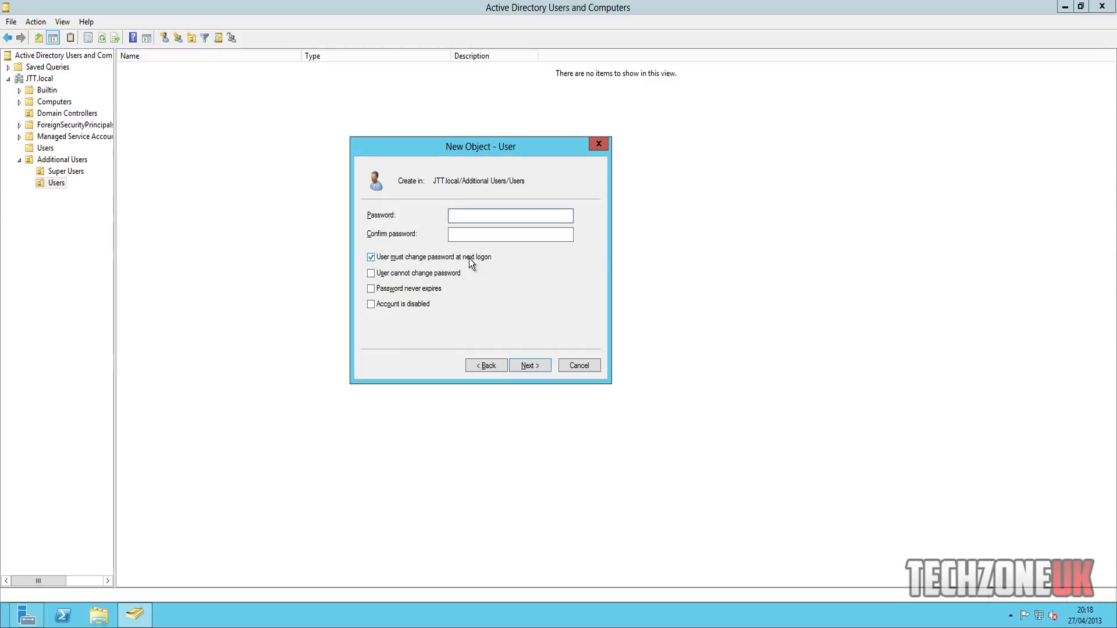
- Untick 'must change password at next logon', set and confirm the password, and finish the account
click(470, 257)
click(508, 217)
text(••••••••••••)
key(Tab)
text(•••••••)
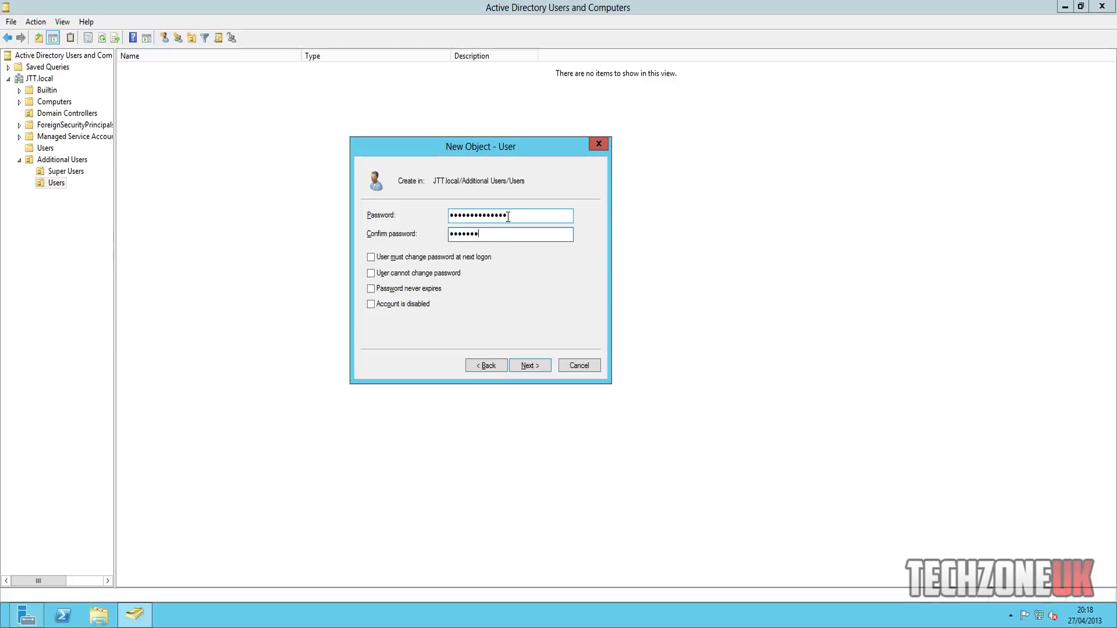
text(•••••••)
click(535, 365)
click(540, 365)
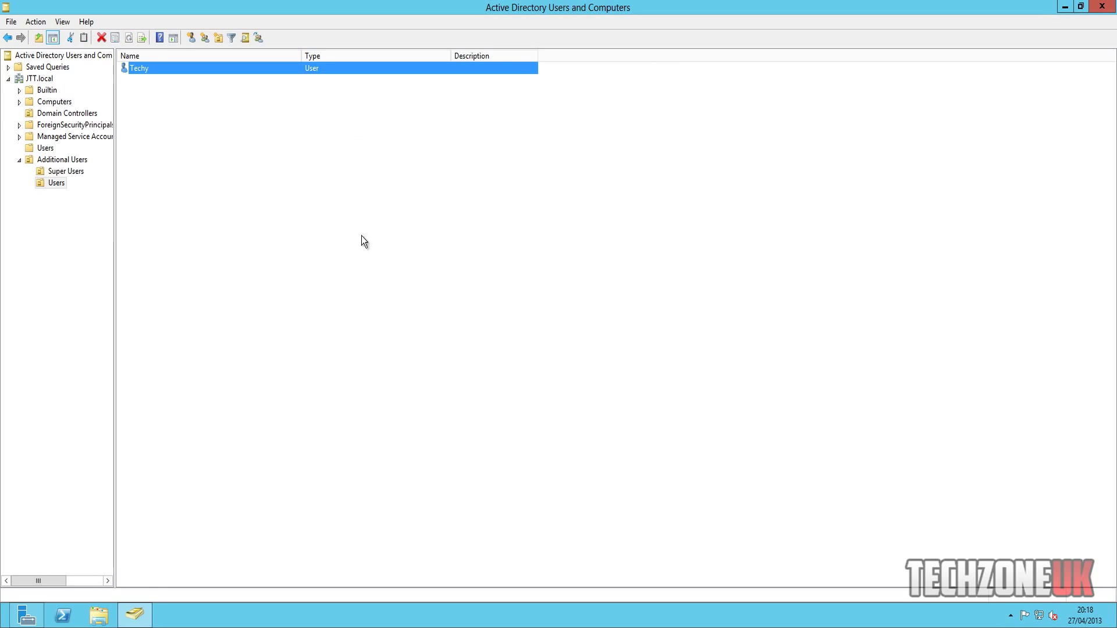
click(142, 69)
- Browse between the Super Users and Users OUs, ending on the Users OU holding Techy
click(76, 171)
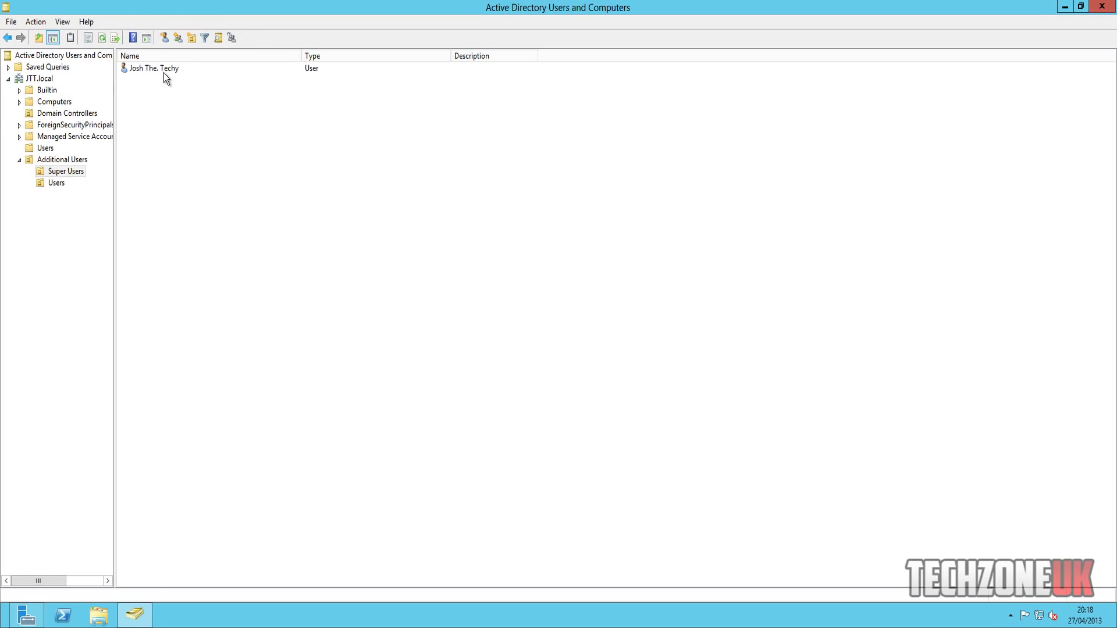
click(164, 73)
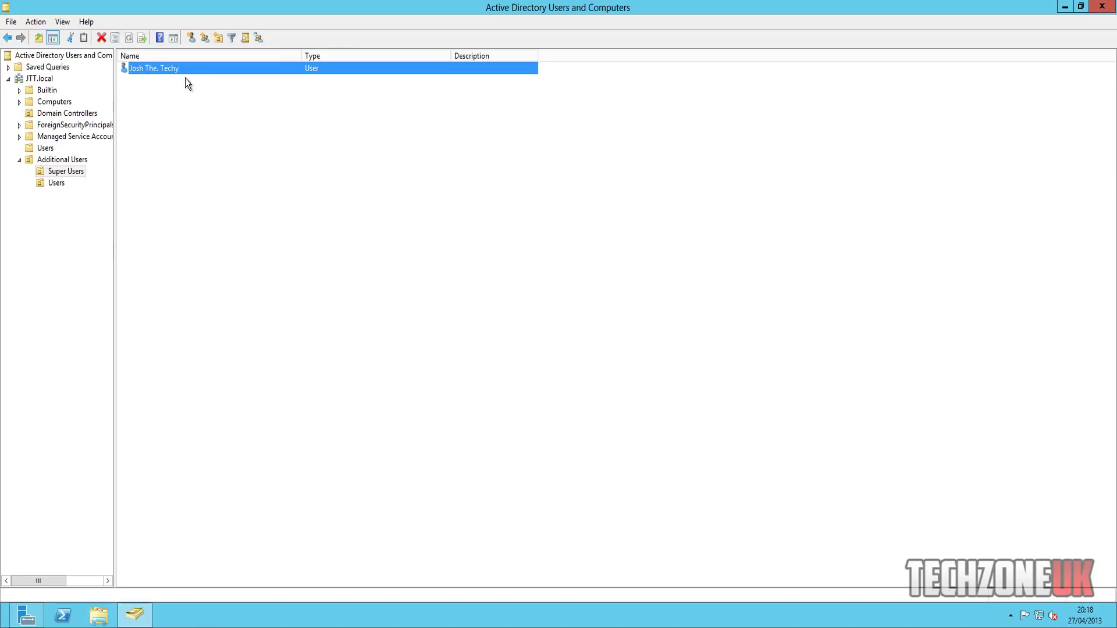
click(56, 184)
click(65, 172)
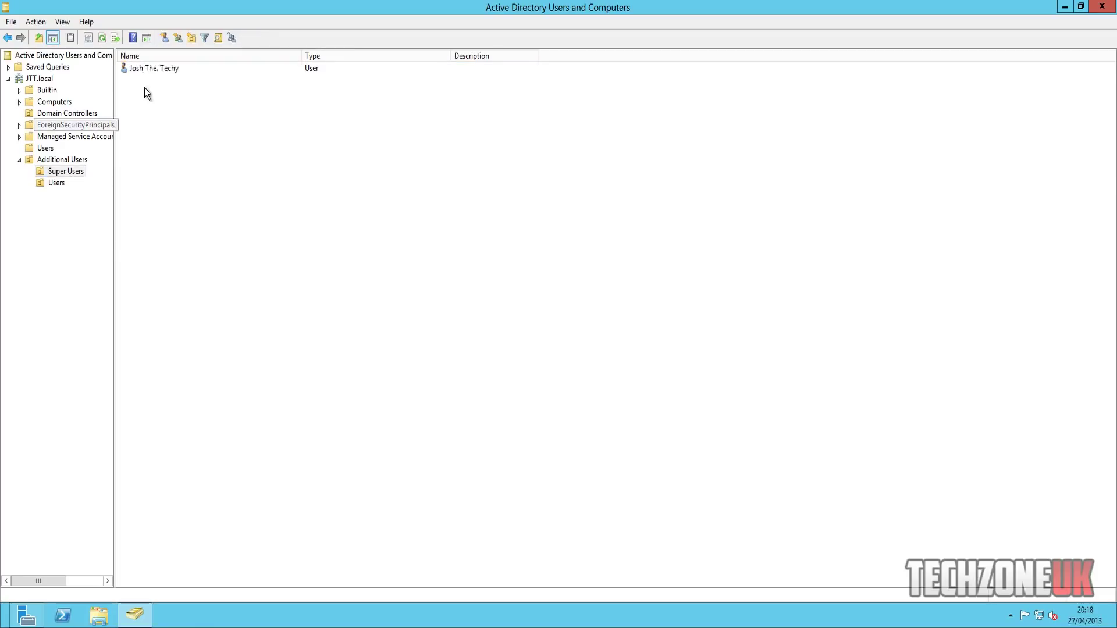
click(152, 70)
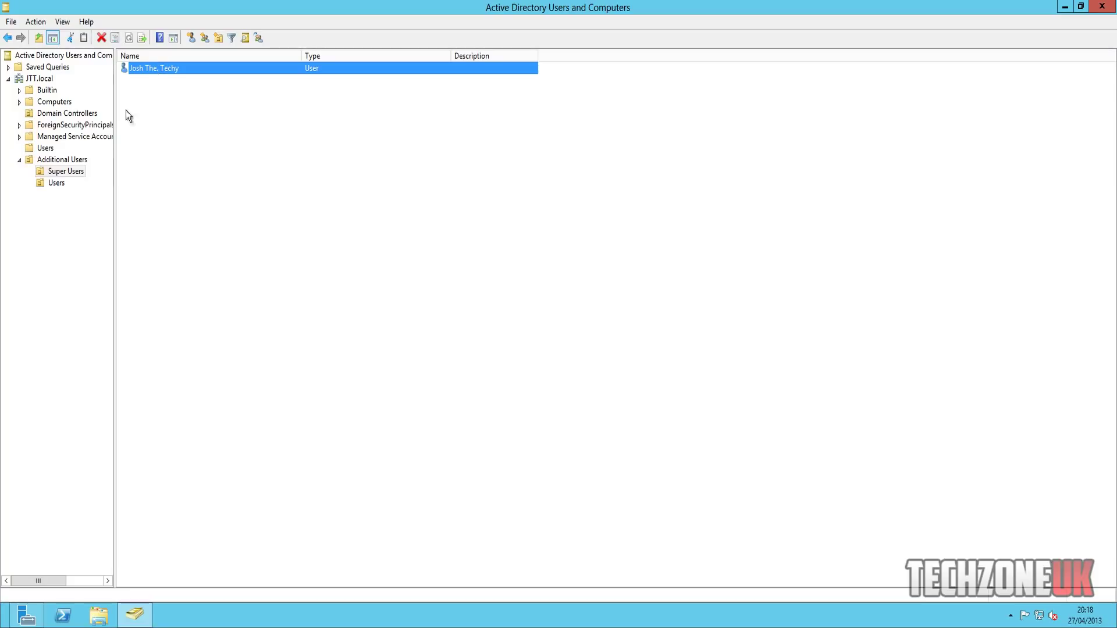
click(61, 183)
click(188, 60)
click(185, 69)
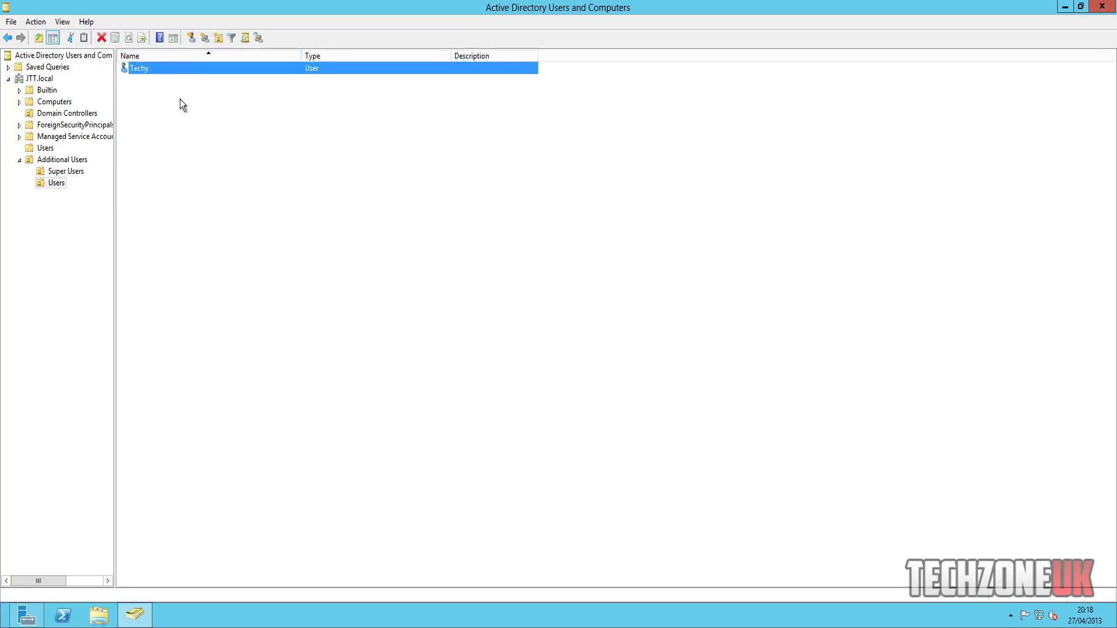
click(231, 170)
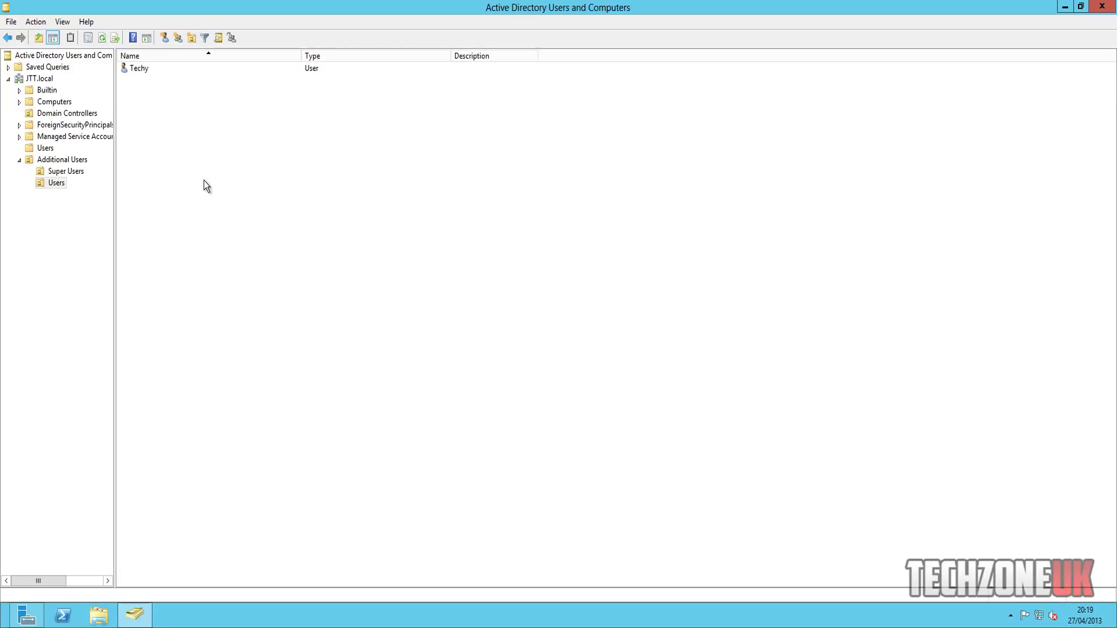
click(72, 172)
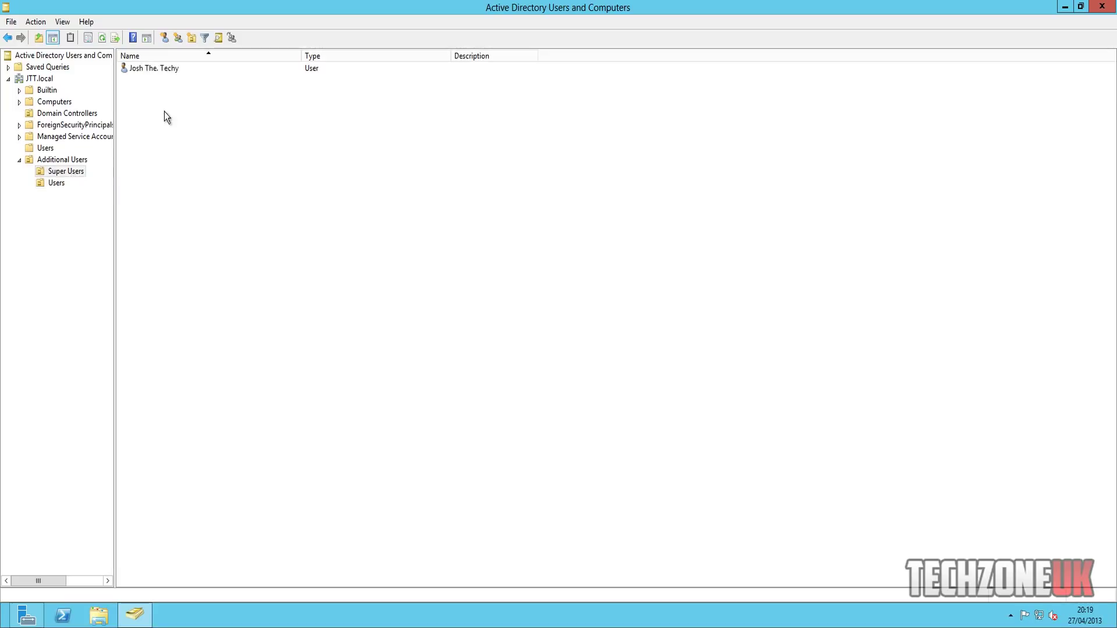
click(173, 68)
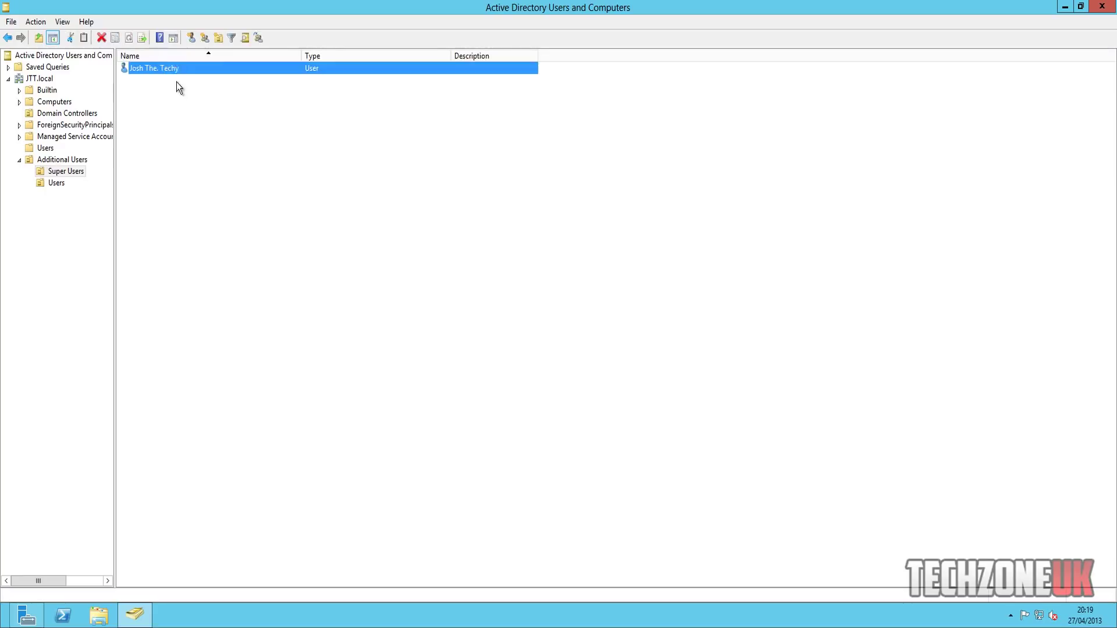
click(167, 97)
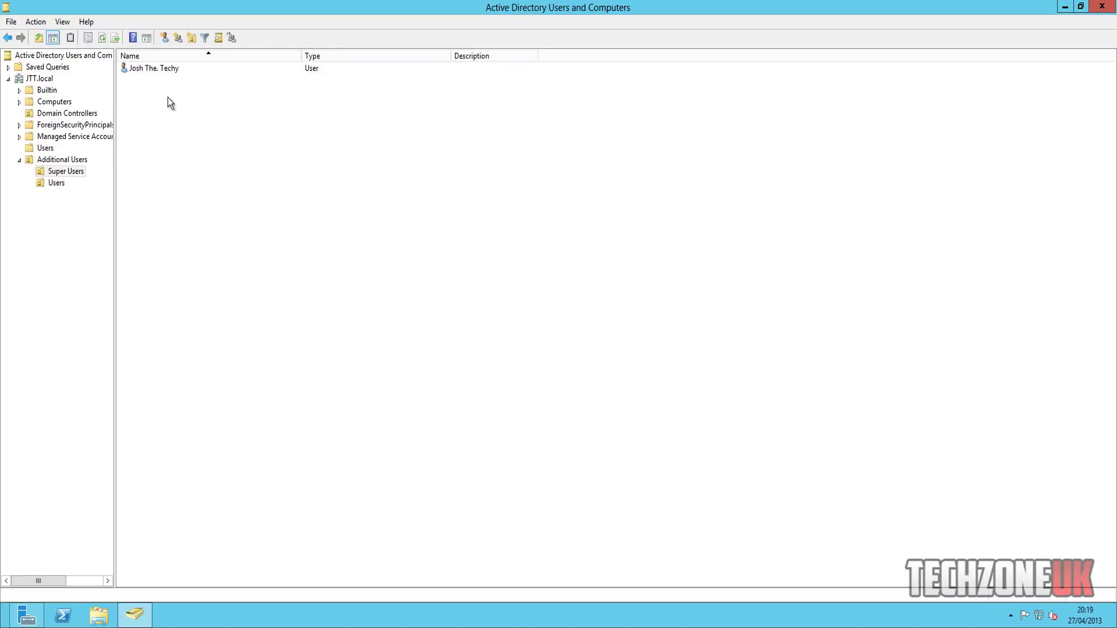
click(64, 183)
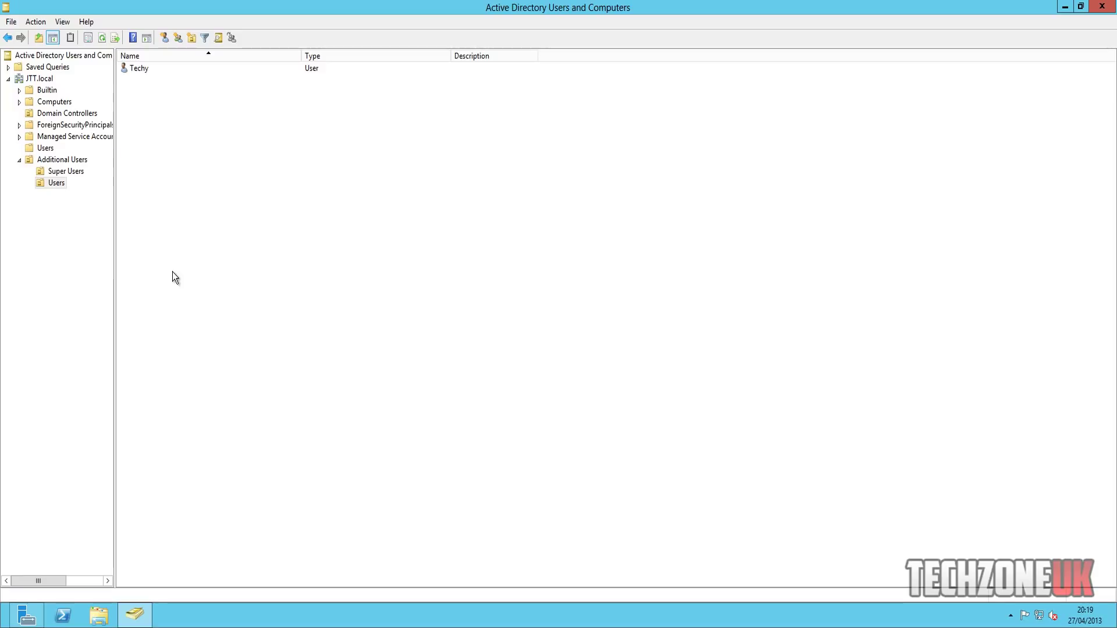
- Launch Notepad from the Start search
key(super)
text(notepad)
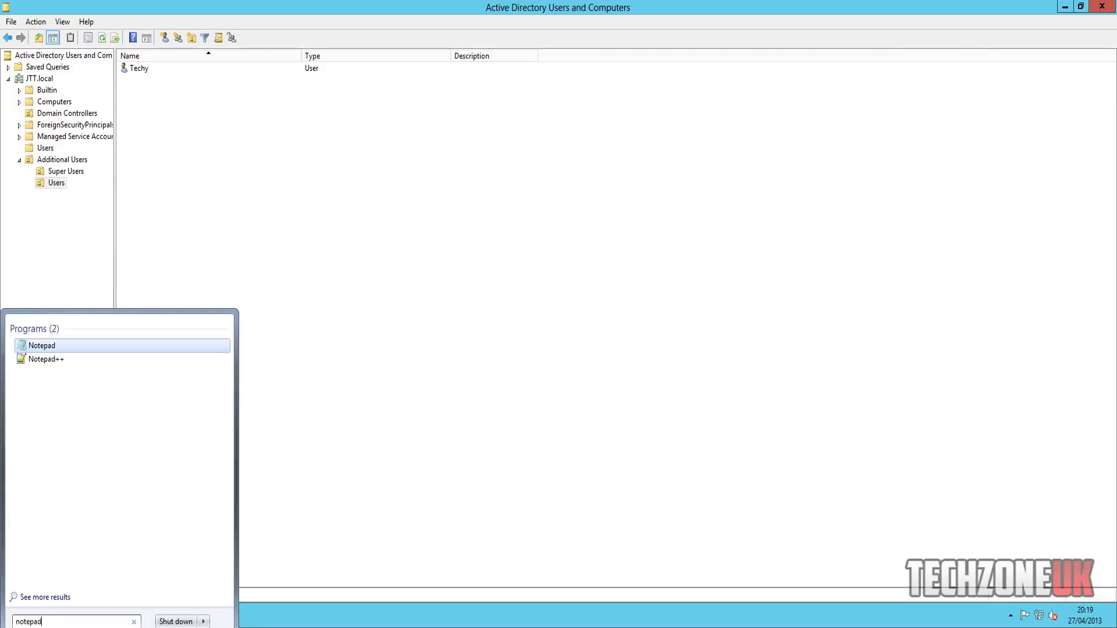
key(Return)
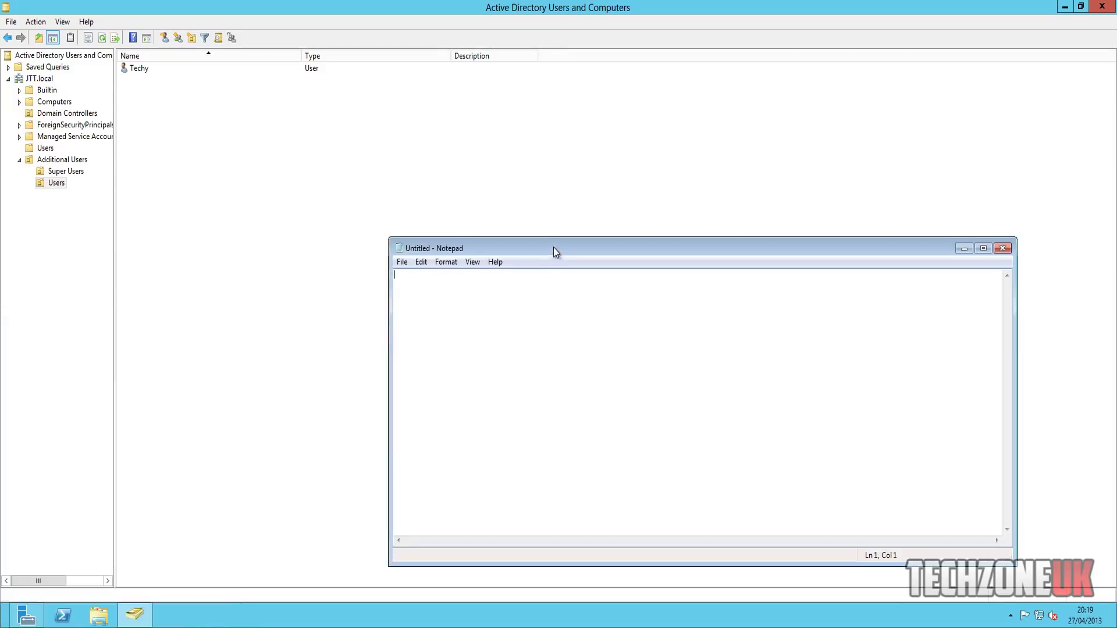
drag(553, 249, 540, 206)
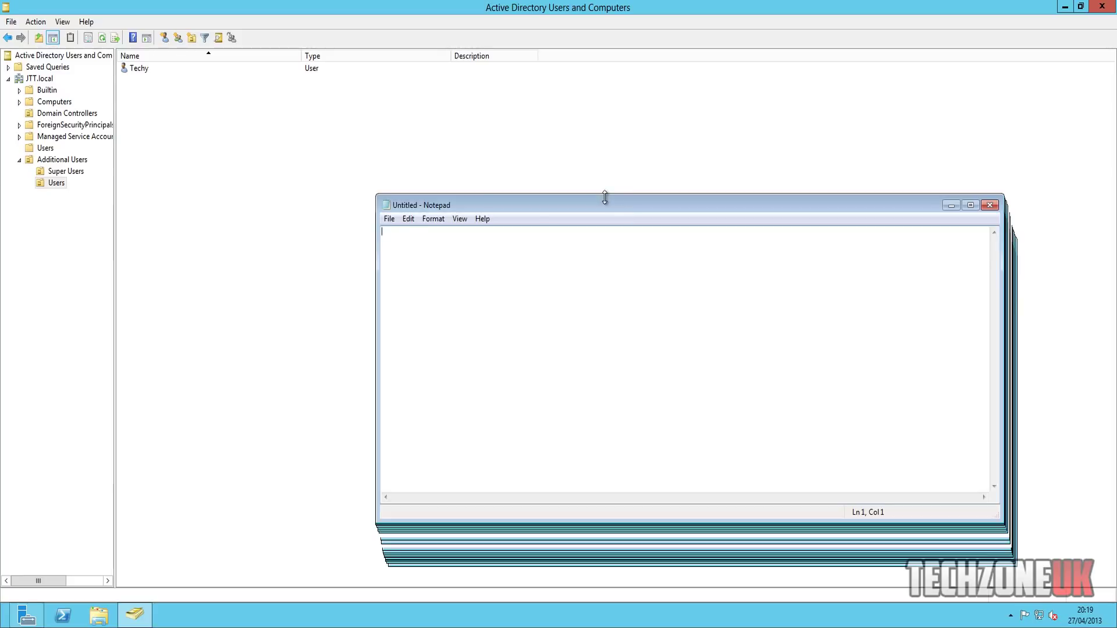
- Write 'Access CMD' and 'Access TM' on two lines, then minimize Notepad
text(Access CMD)
key(Return)
text(Access TM)
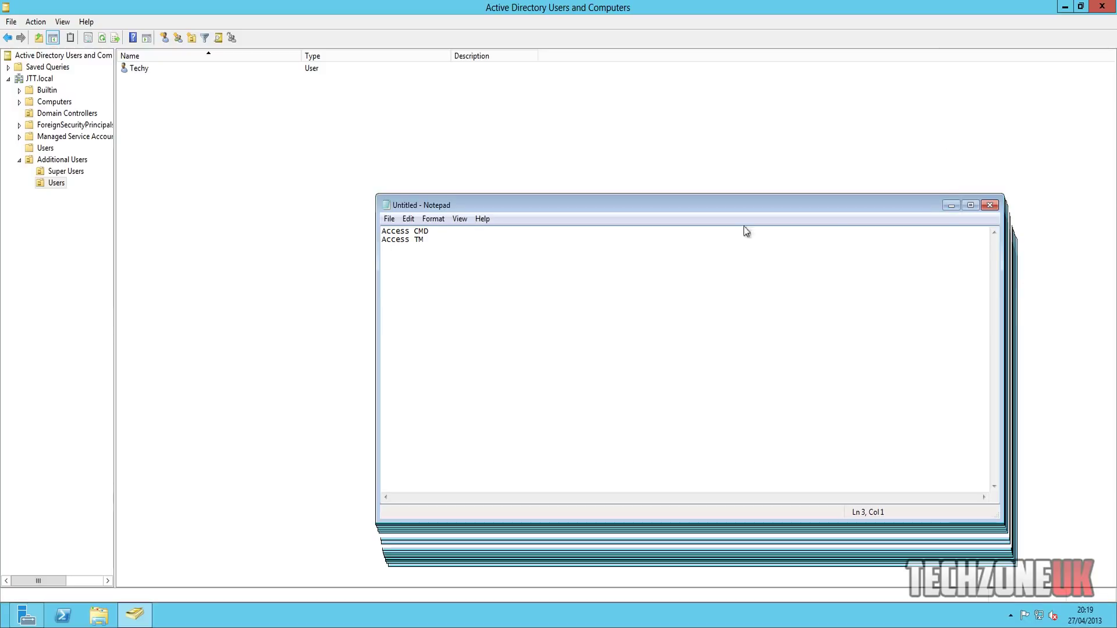
mouse_move(382, 231)
mouse_down()
mouse_move(436, 233)
mouse_move(374, 238)
mouse_up()
click(437, 233)
click(429, 232)
click(434, 248)
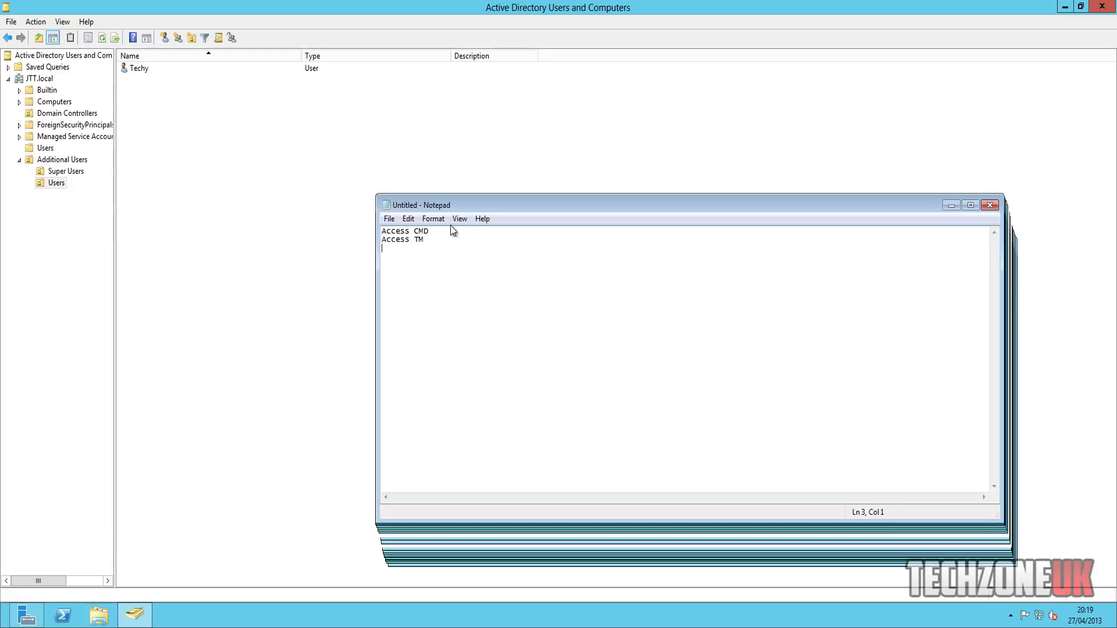
click(951, 207)
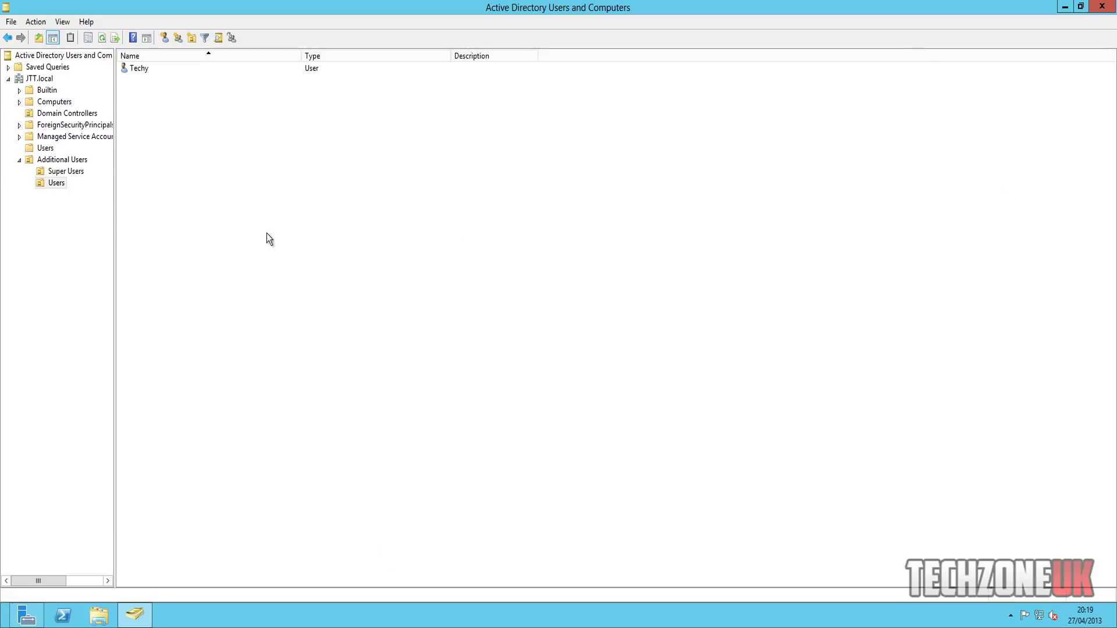
- Close ADUC and launch Group Policy Management from Tools, enlarging its window
click(1113, 7)
click(1033, 36)
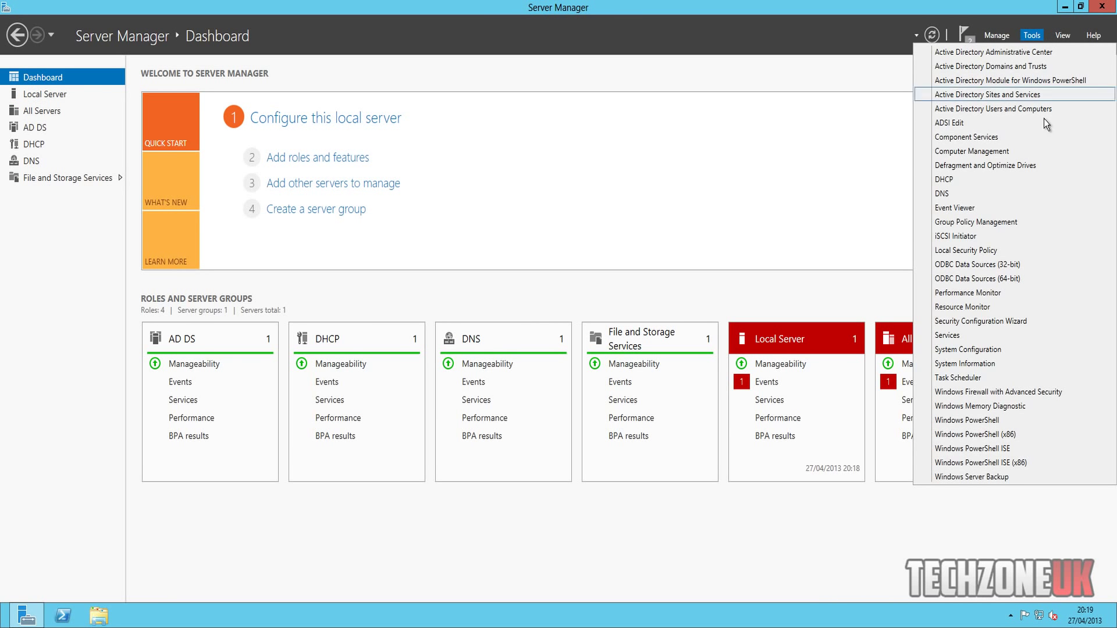
click(1025, 222)
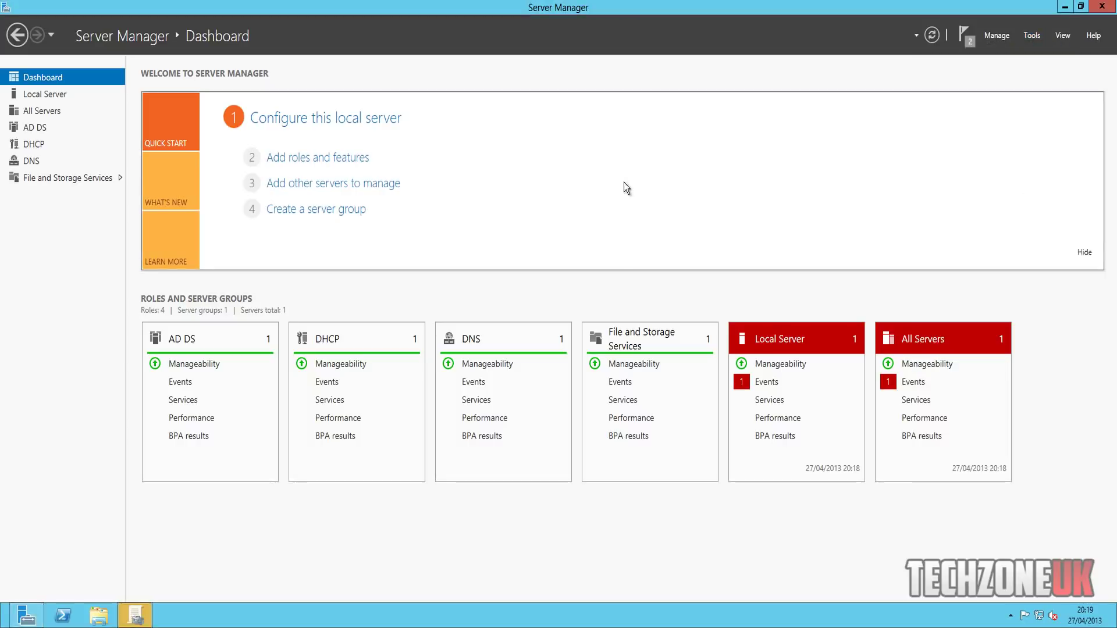
click(148, 615)
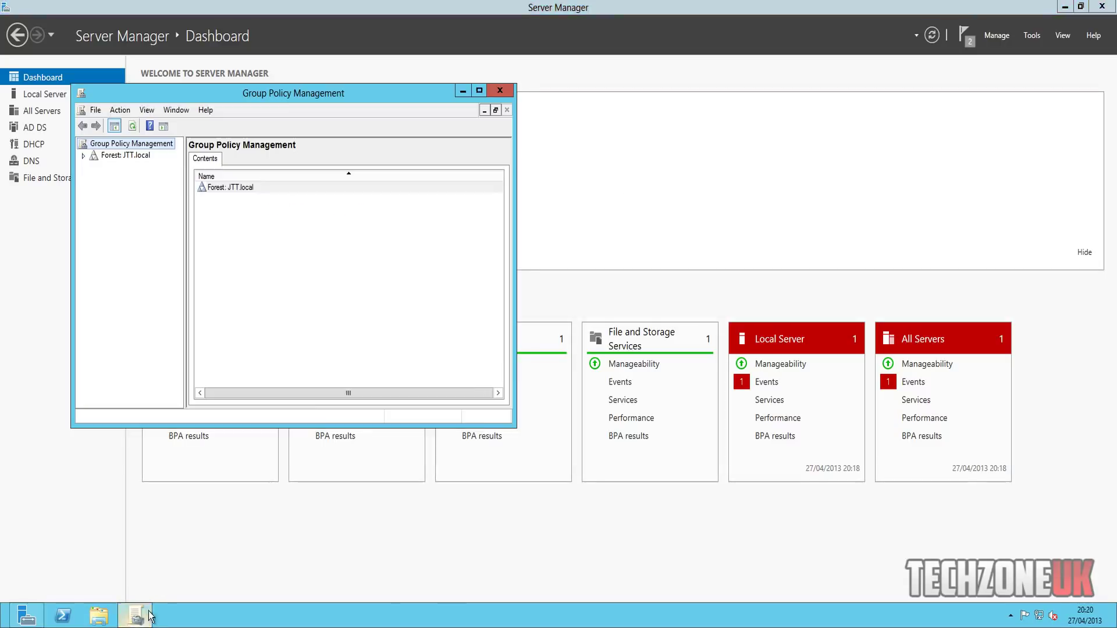
drag(515, 427, 877, 527)
- Expand Forest > Domains > JTT.local > Additional Users and select the Users OU
click(84, 156)
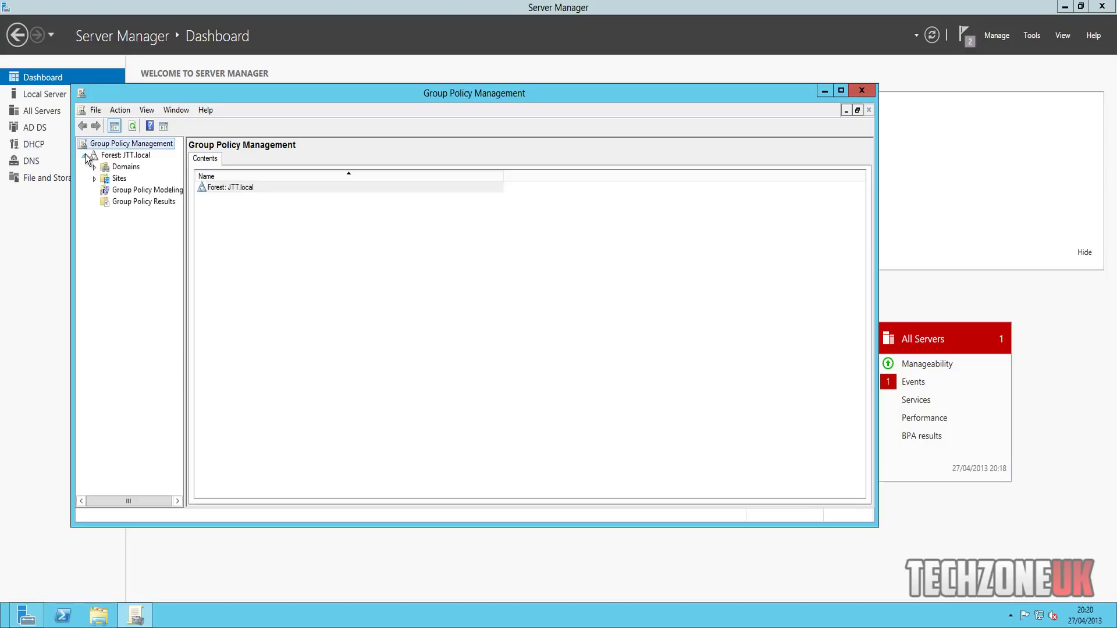
click(95, 167)
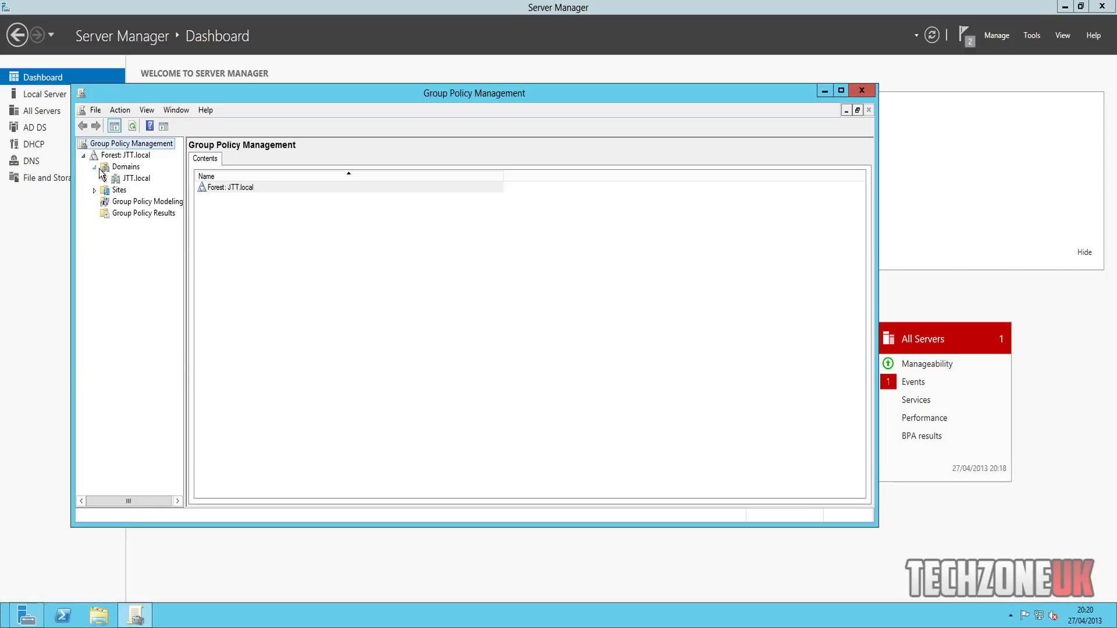
click(106, 179)
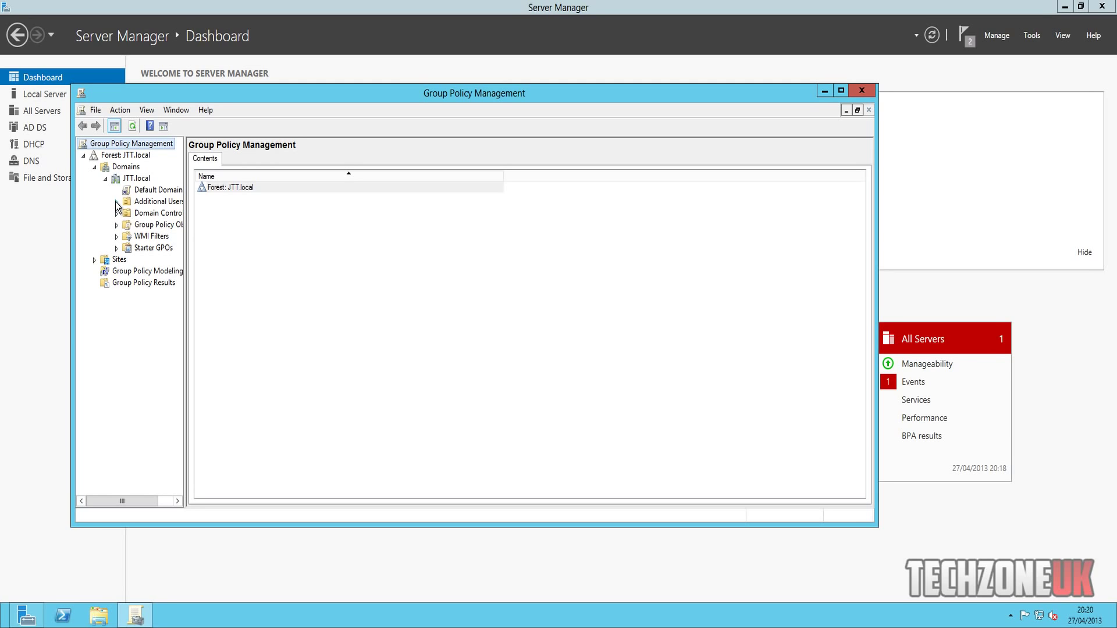
drag(186, 197, 248, 201)
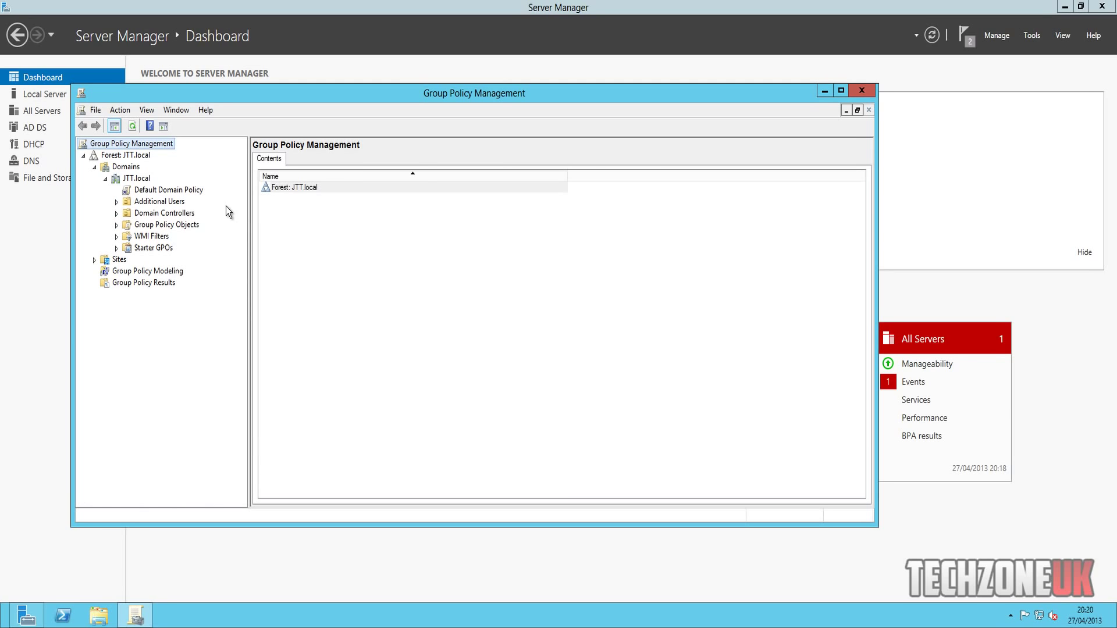
click(116, 202)
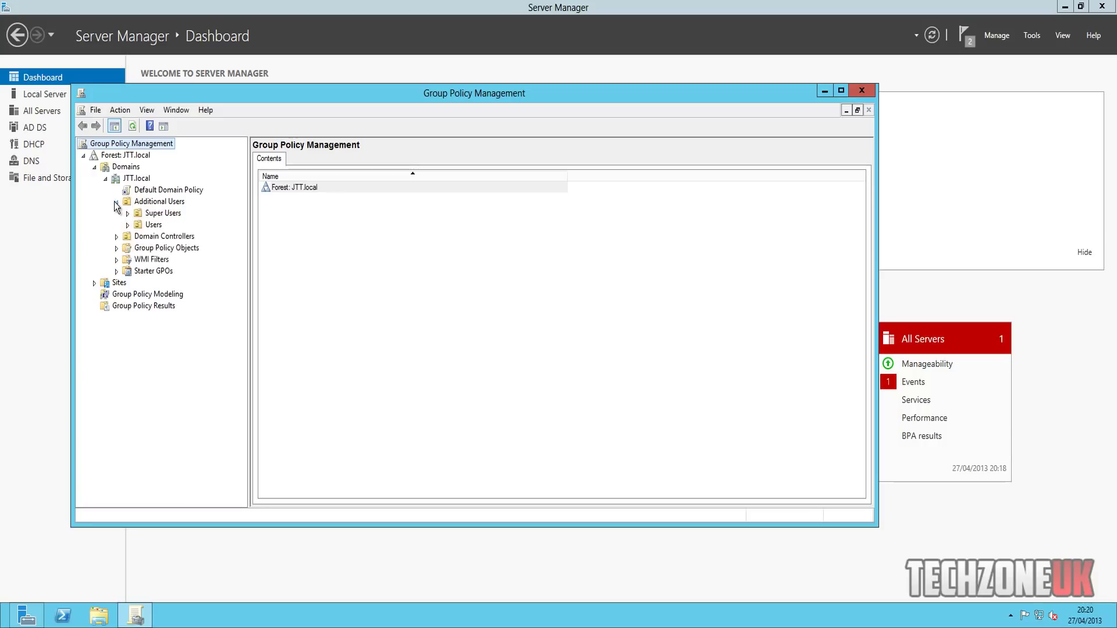
click(116, 236)
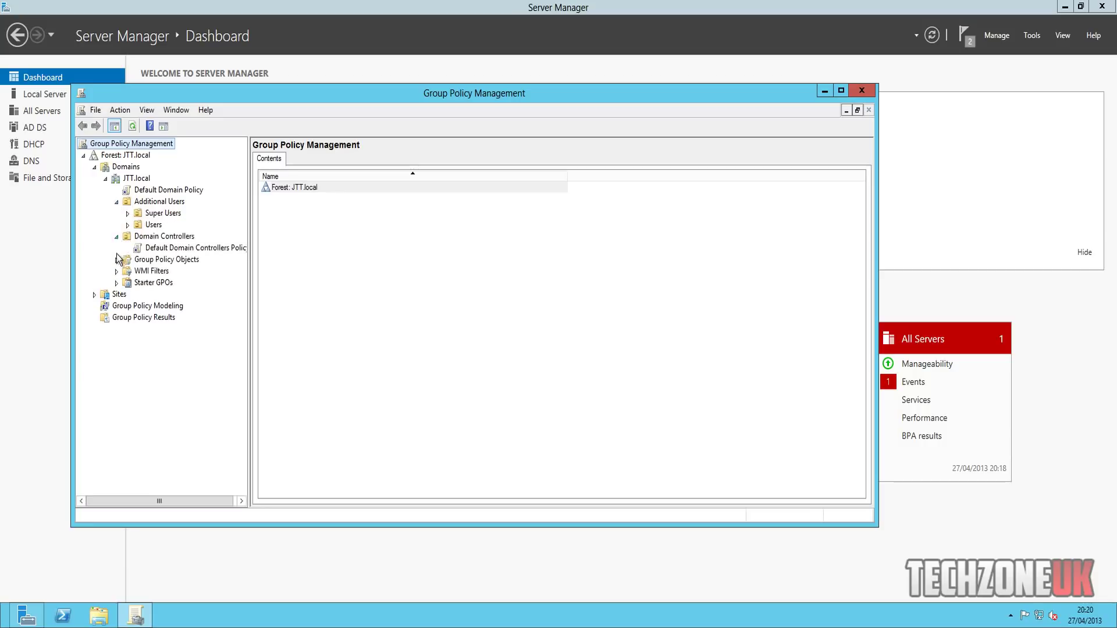
click(117, 260)
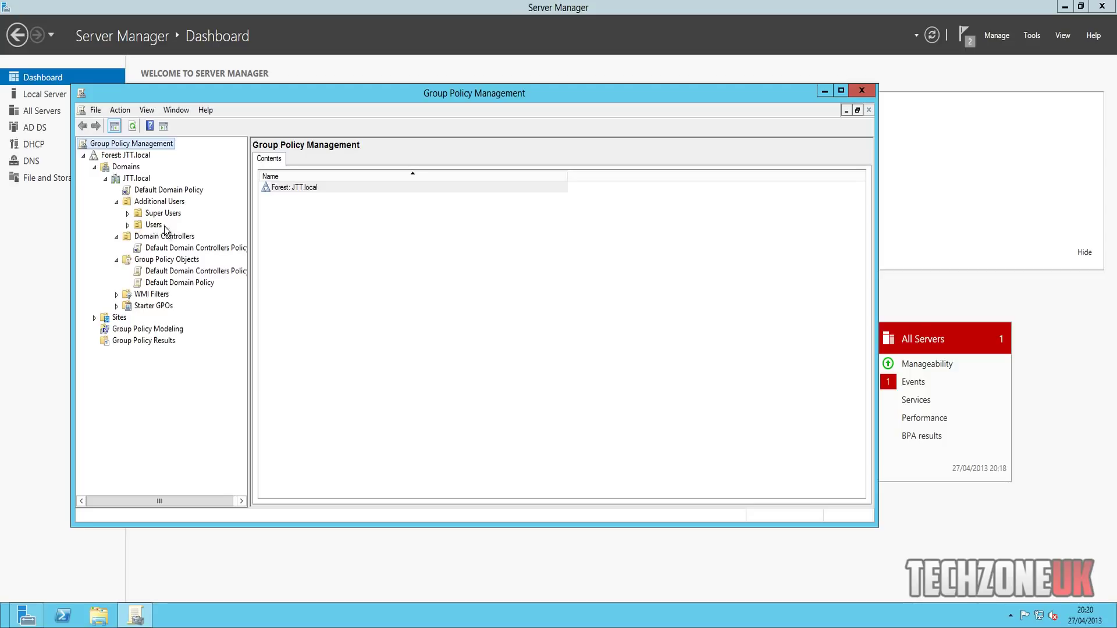
click(153, 226)
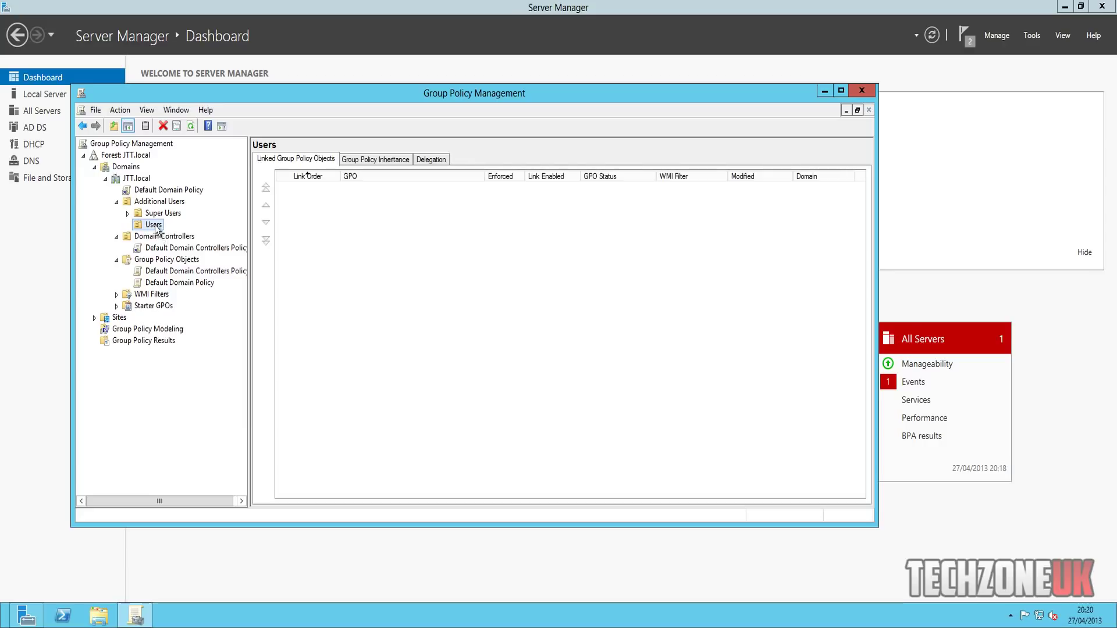
- Create a GPO named 'User GPO' linked to the Users OU and view its scope
right_click(156, 227)
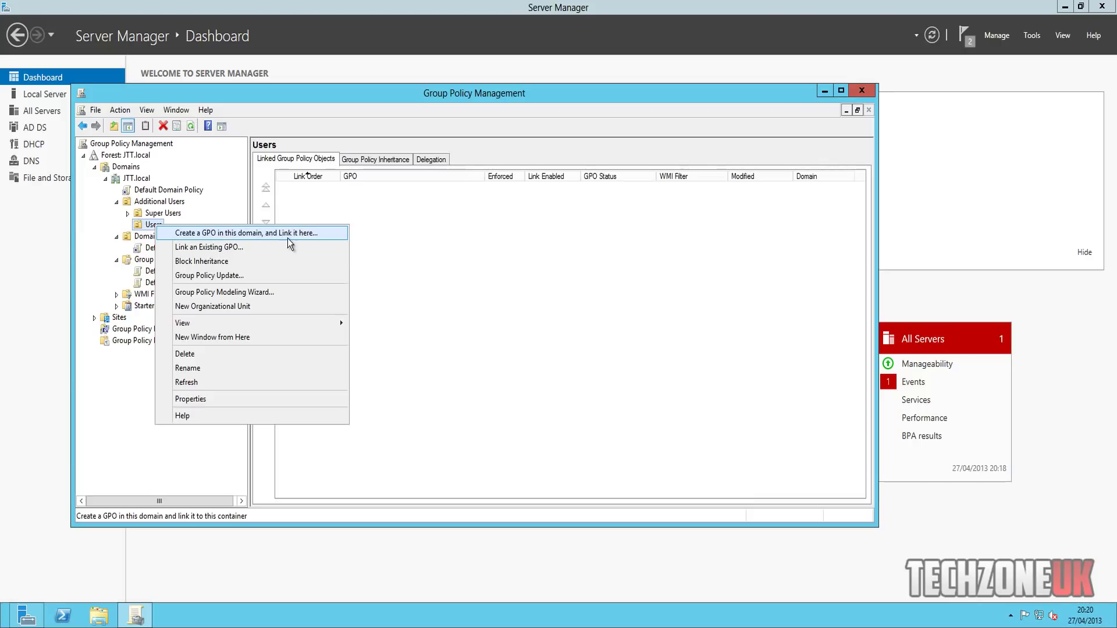
click(291, 239)
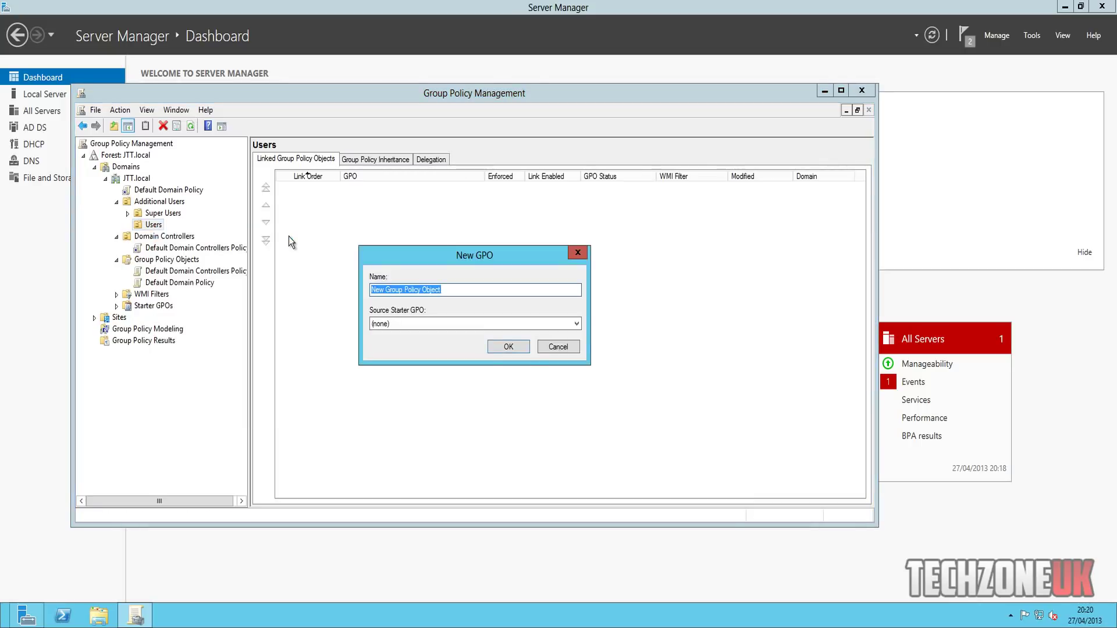
text(Defa)
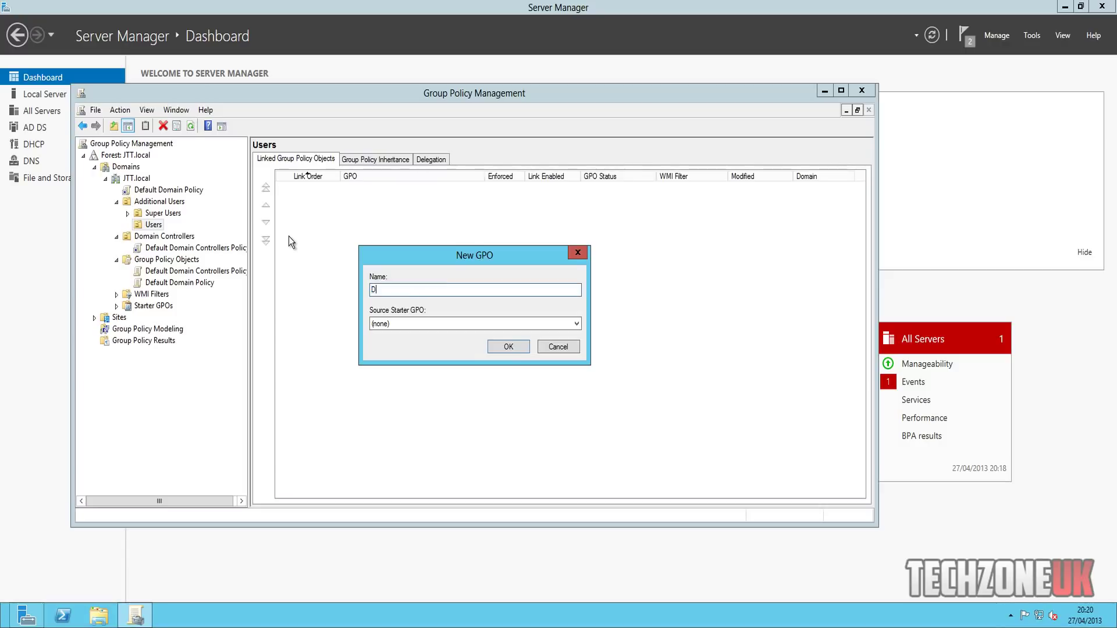
key(BackSpace)
key(BackSpace)
key(BackSpace)
key(BackSpace)
text(User GPO)
key(Return)
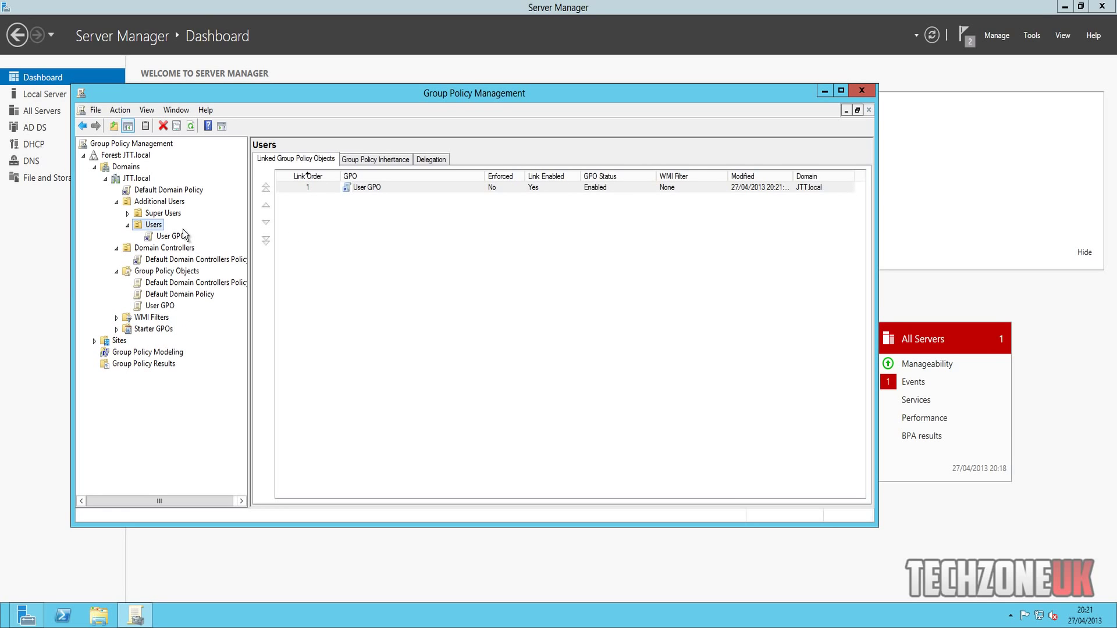
click(170, 237)
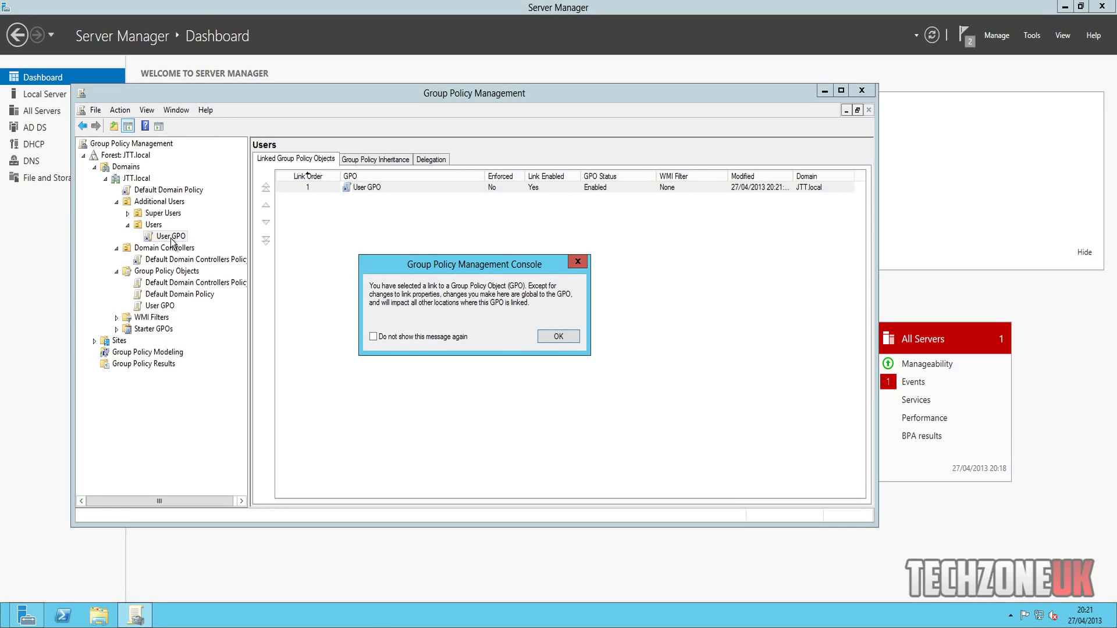
click(559, 338)
click(167, 237)
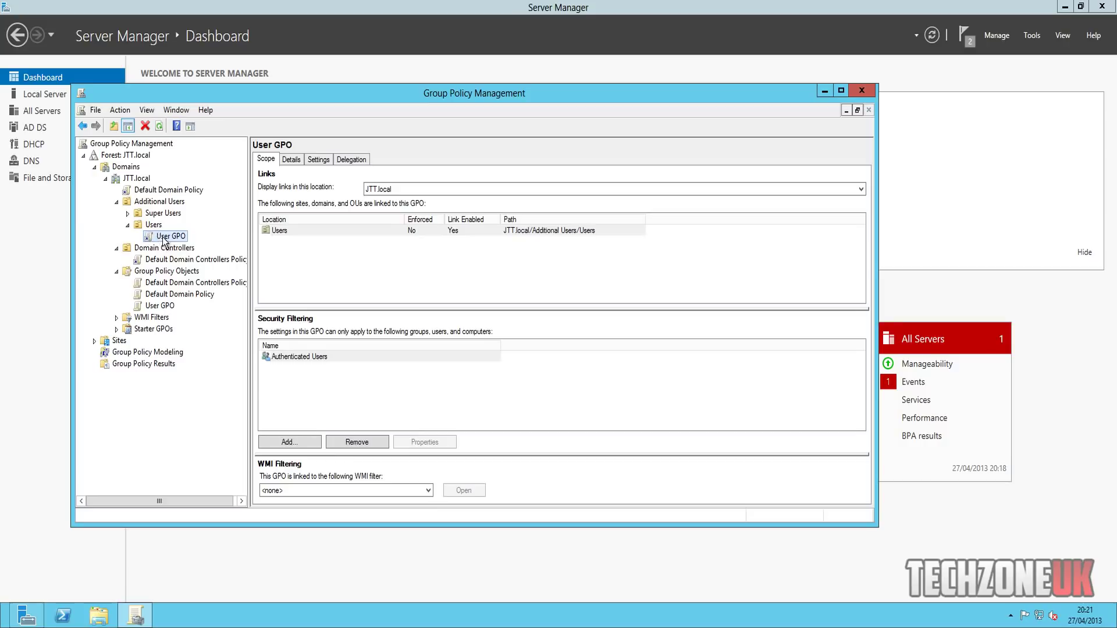
- Edit User GPO maximized, showing User Configuration › Policies › Software Settings › Software installation
right_click(162, 236)
click(191, 246)
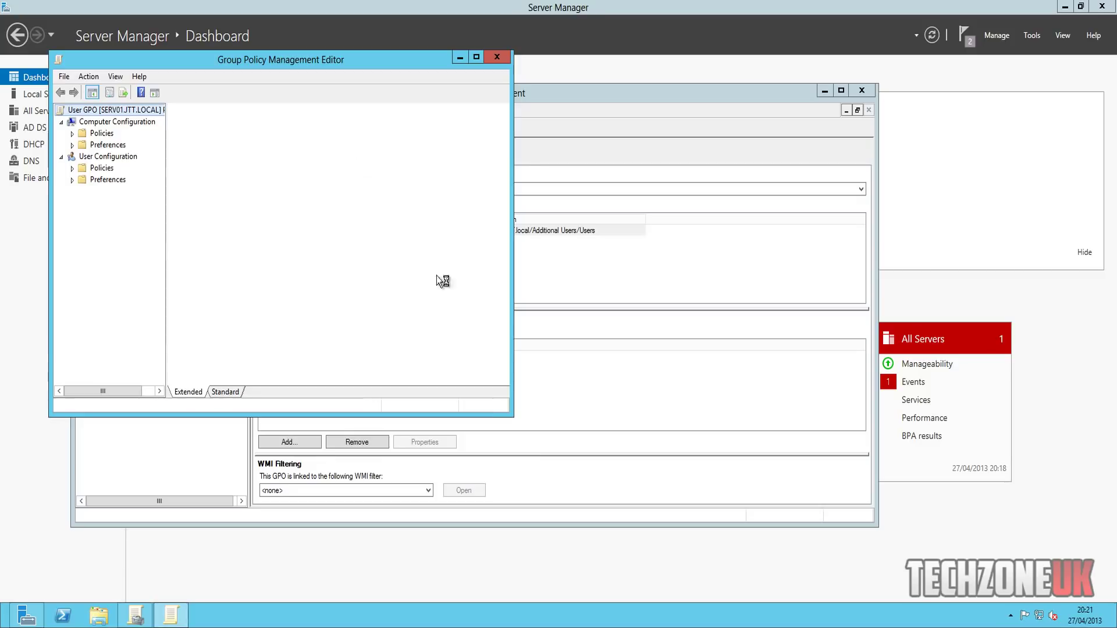
click(477, 57)
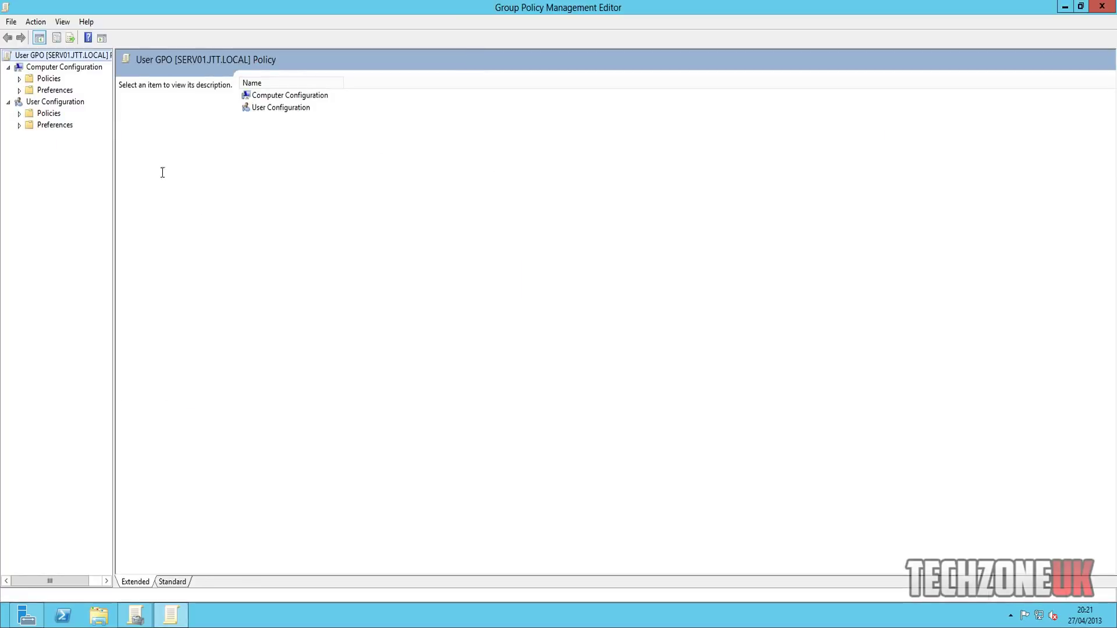
drag(113, 94, 231, 94)
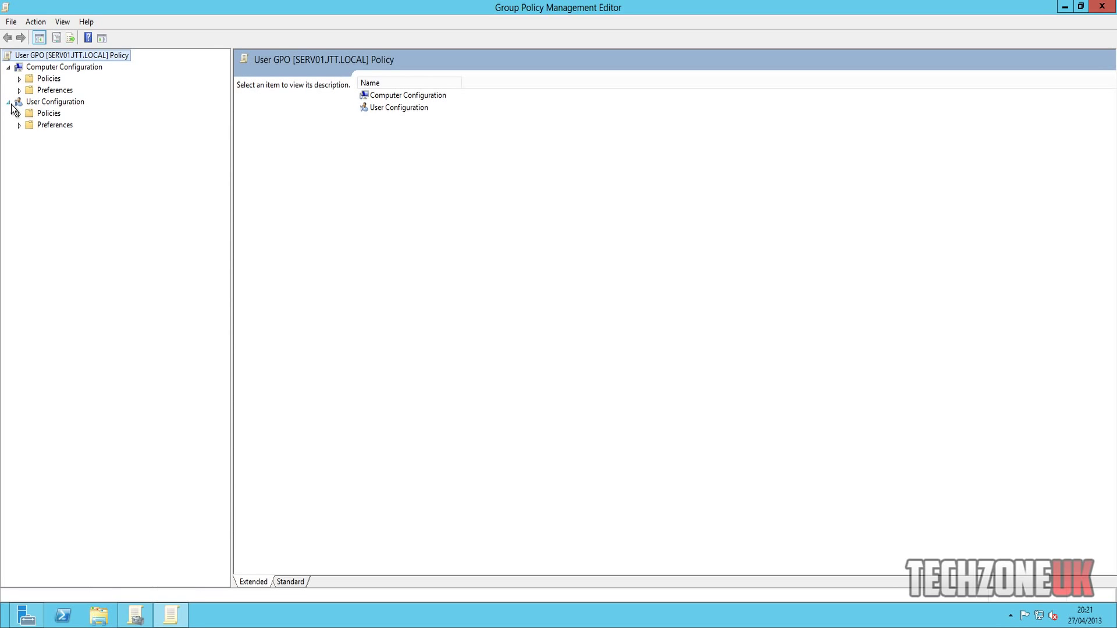
click(19, 113)
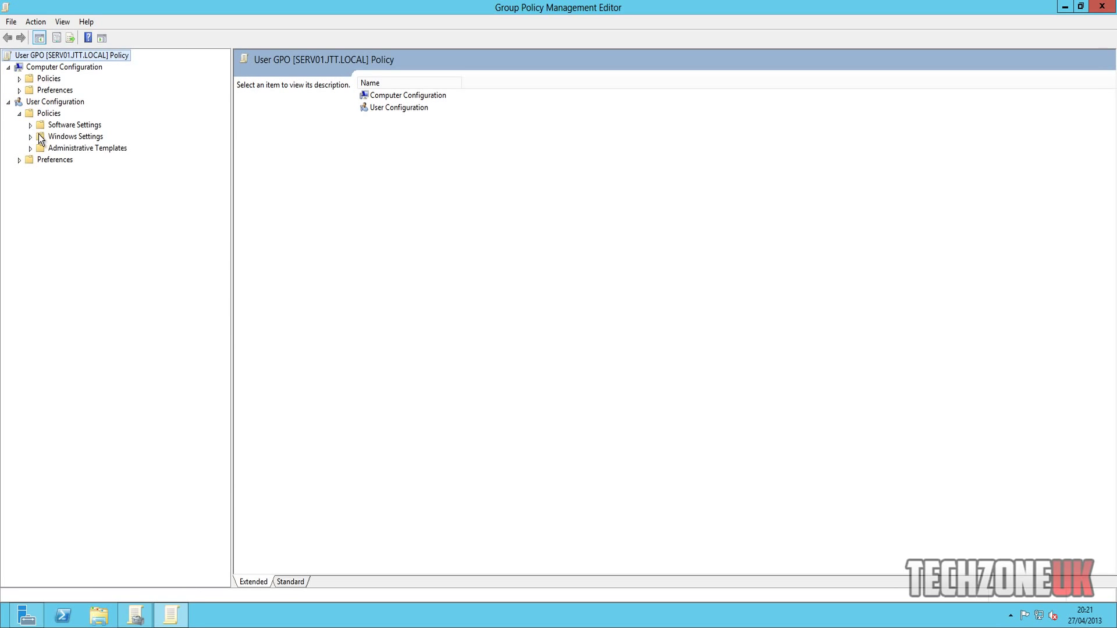
click(30, 125)
click(100, 137)
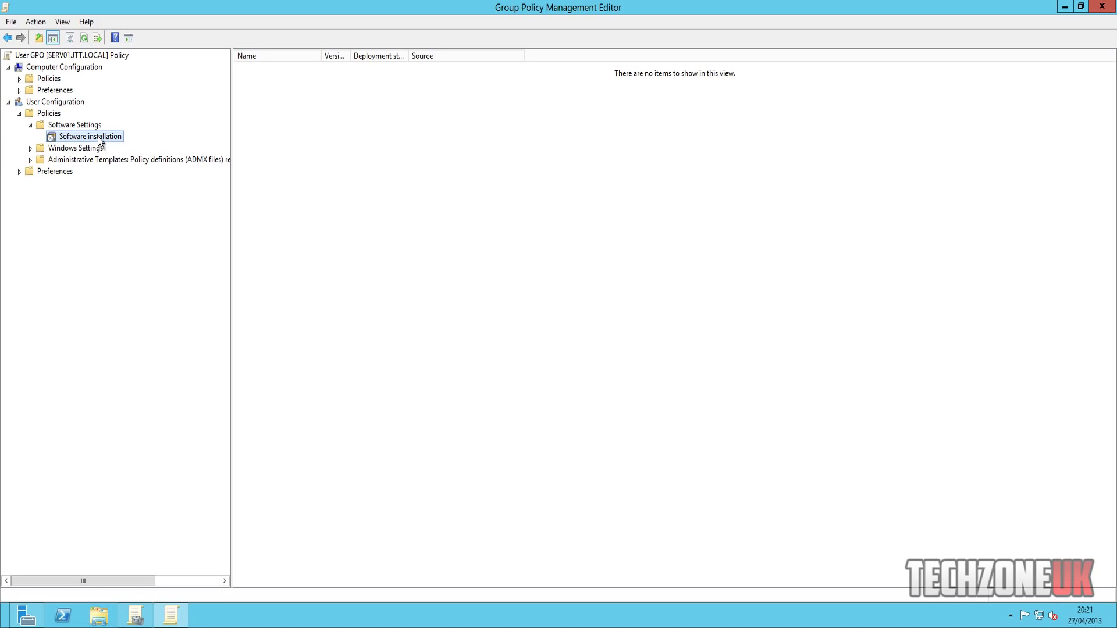
- Begin adding a software package, then cancel the file picker without adding one
right_click(330, 181)
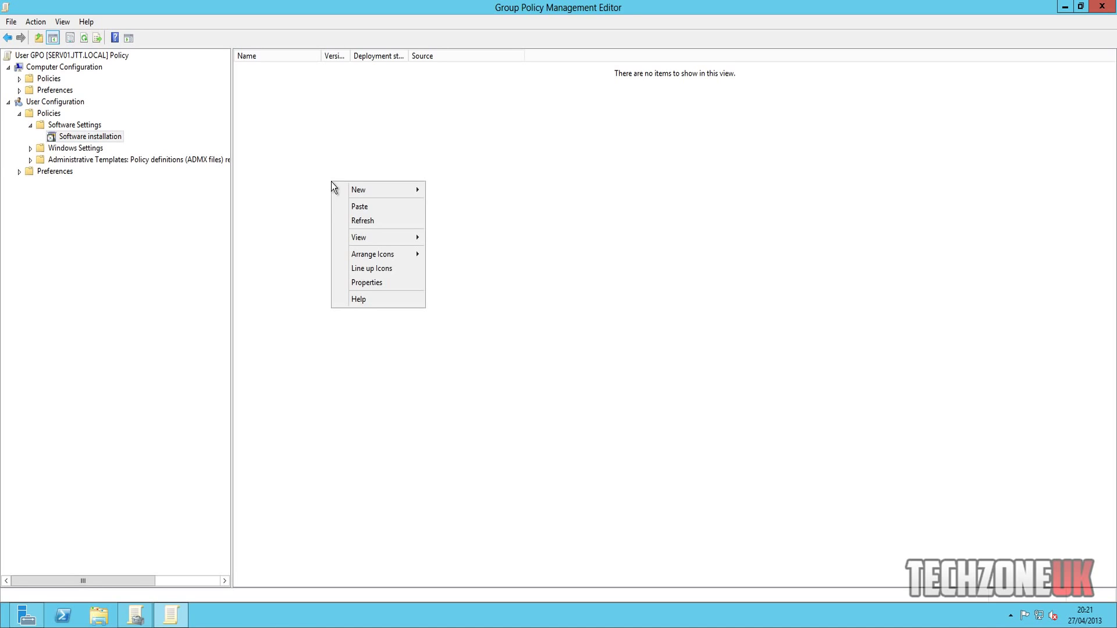
mouse_move(380, 190)
click(483, 193)
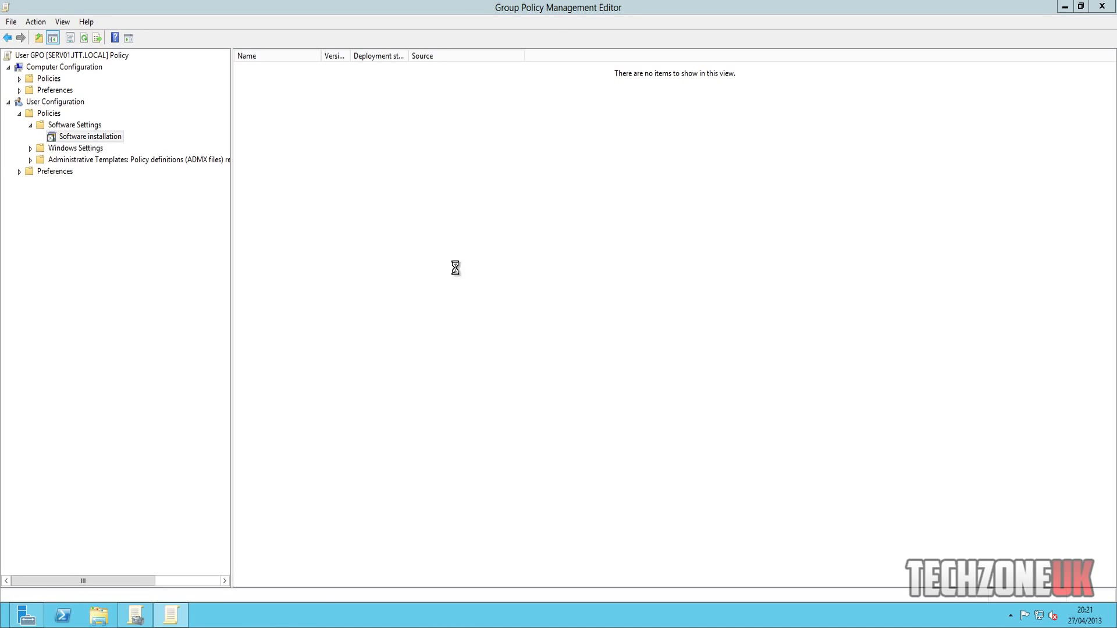
click(530, 291)
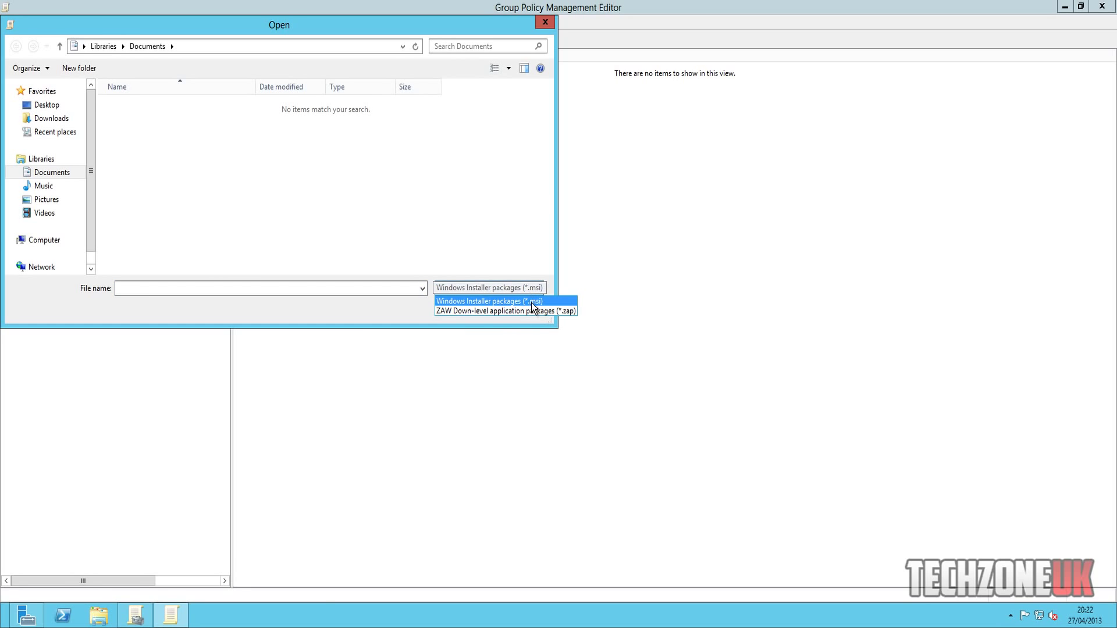
click(532, 291)
click(526, 310)
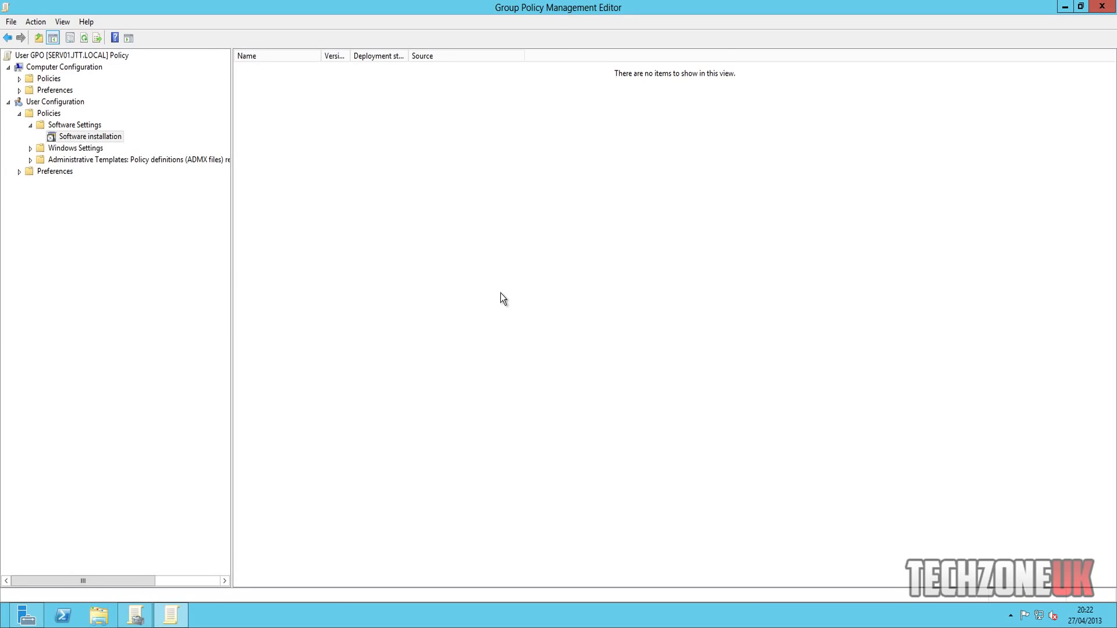
click(30, 126)
- Expand the user Administrative Templates and browse its Desktop and Control Panel categories
click(32, 139)
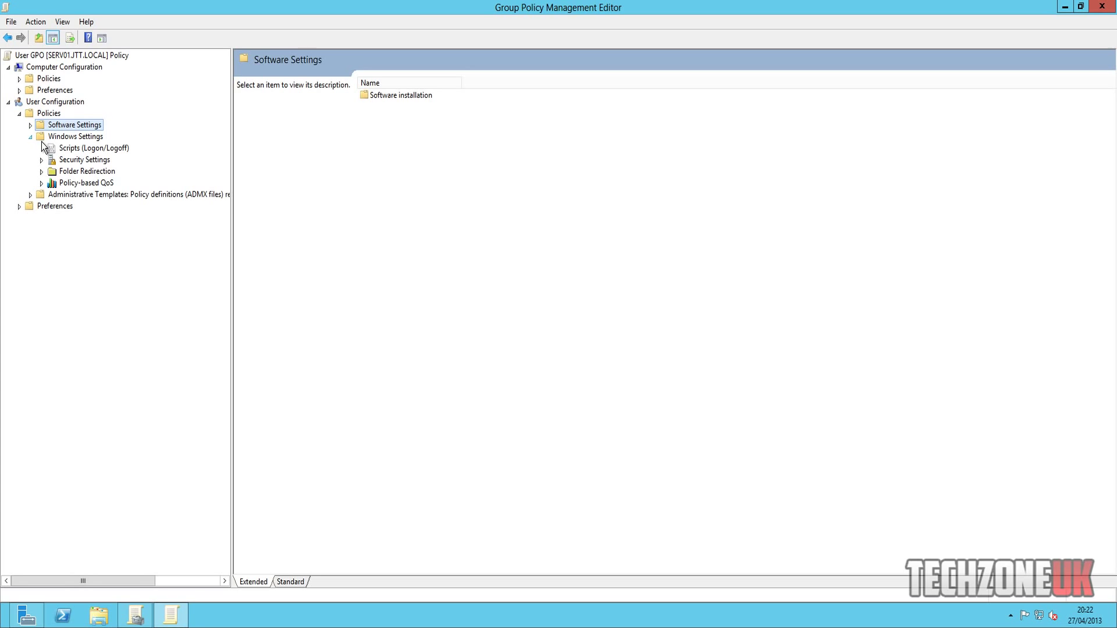
click(31, 137)
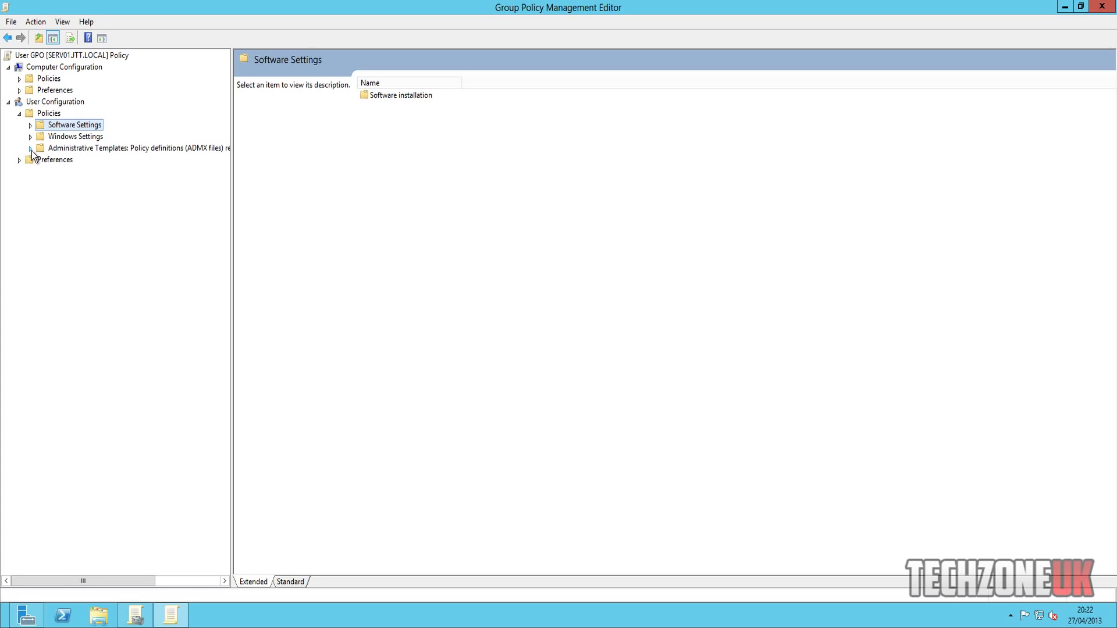
click(31, 149)
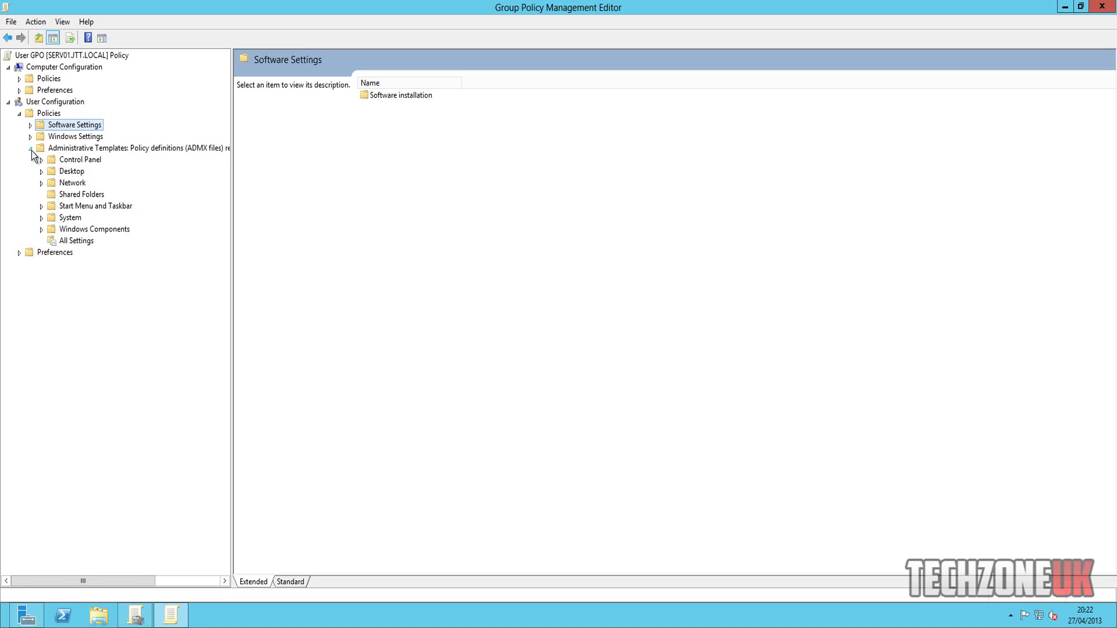
click(18, 253)
click(18, 253)
click(74, 151)
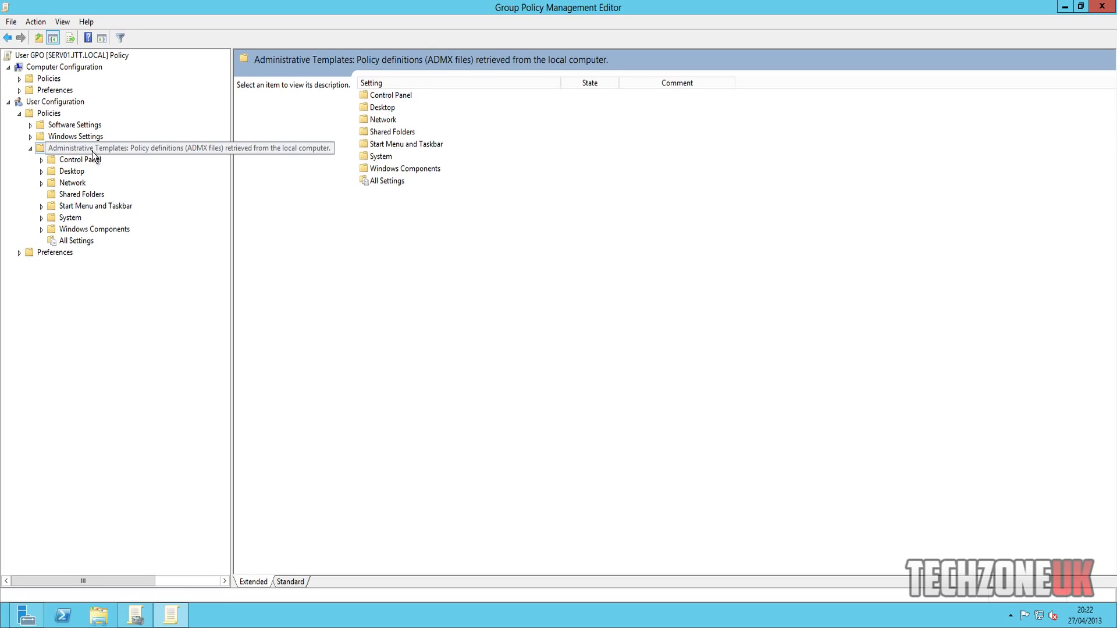
click(45, 174)
click(45, 174)
click(43, 160)
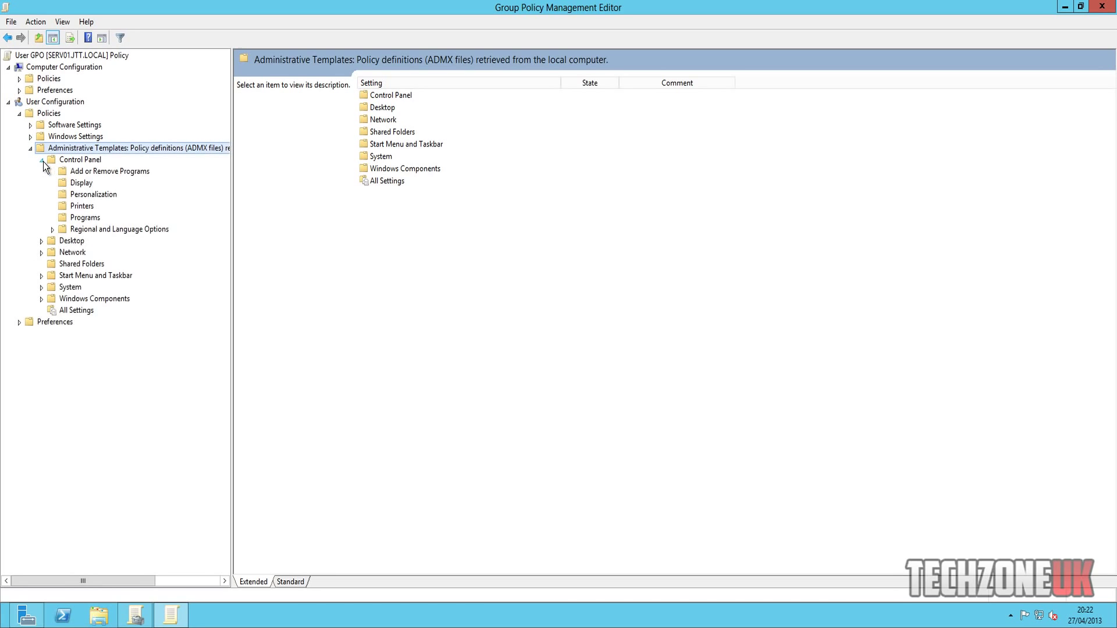
click(42, 160)
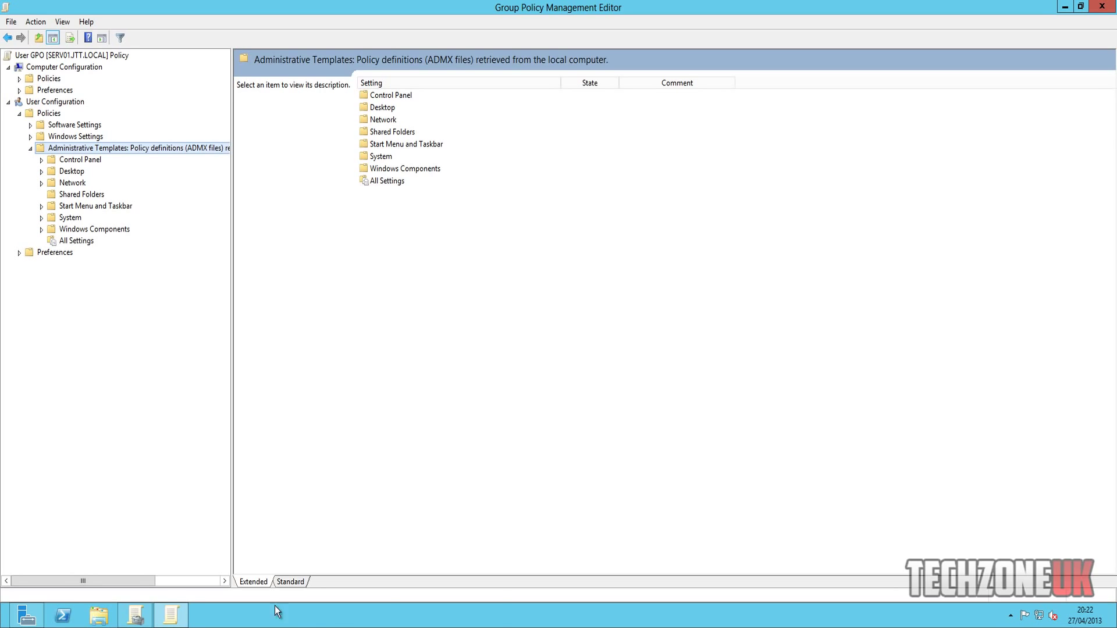
- Check the Access CMD item in the Notepad checklist, then expand the System category
click(448, 608)
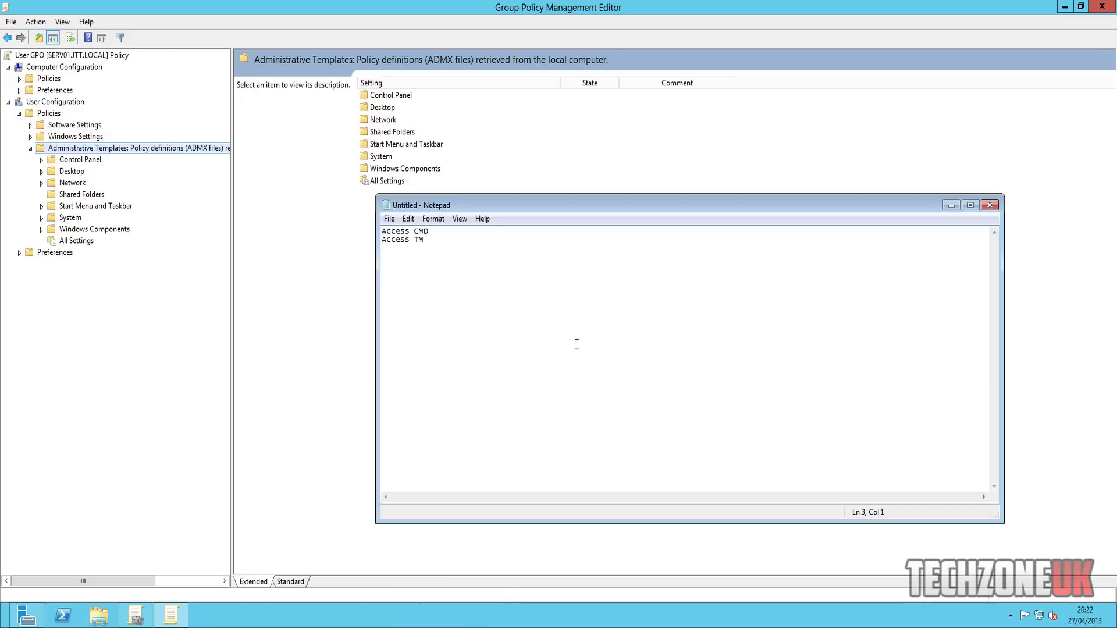
drag(444, 234, 396, 233)
click(449, 233)
click(42, 217)
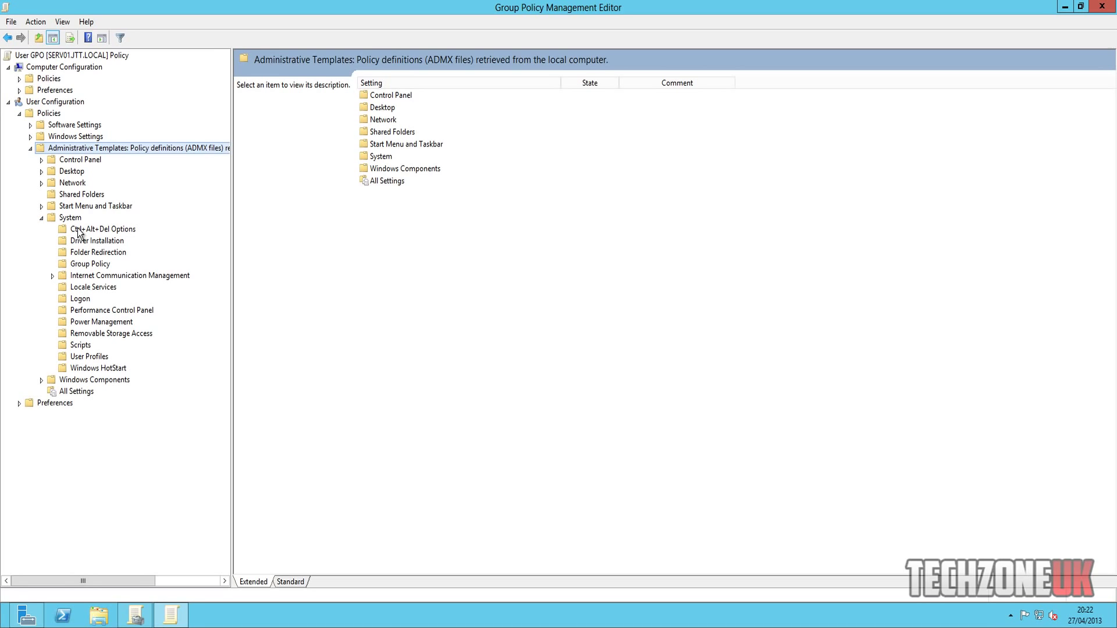
- Set Remove Task Manager under System > Ctrl+Alt+Del Options to Enabled
click(85, 231)
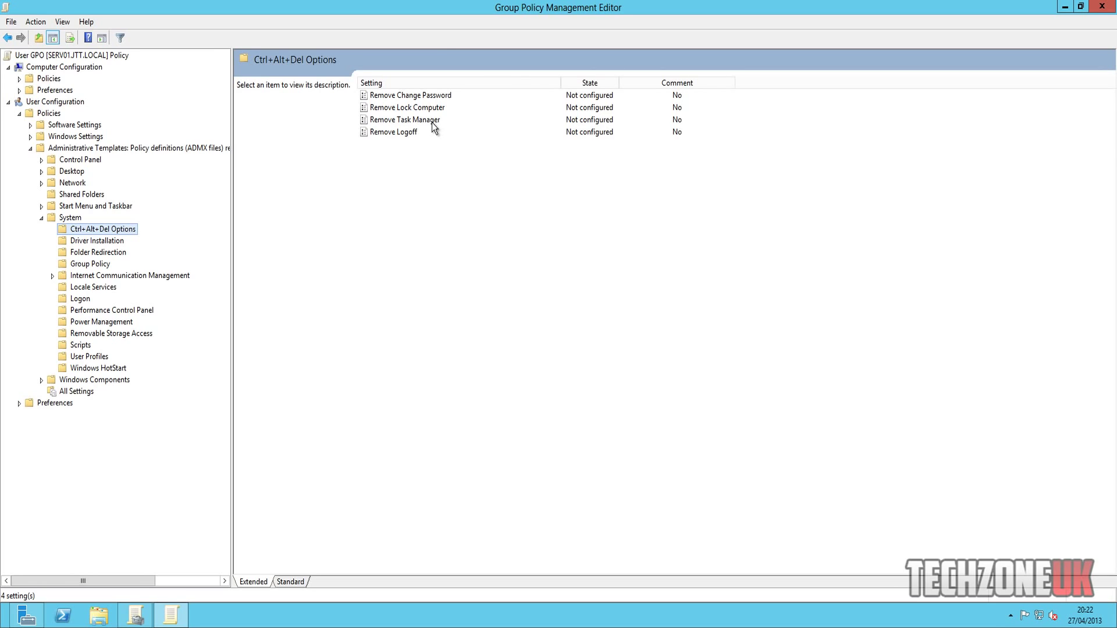
double_click(433, 121)
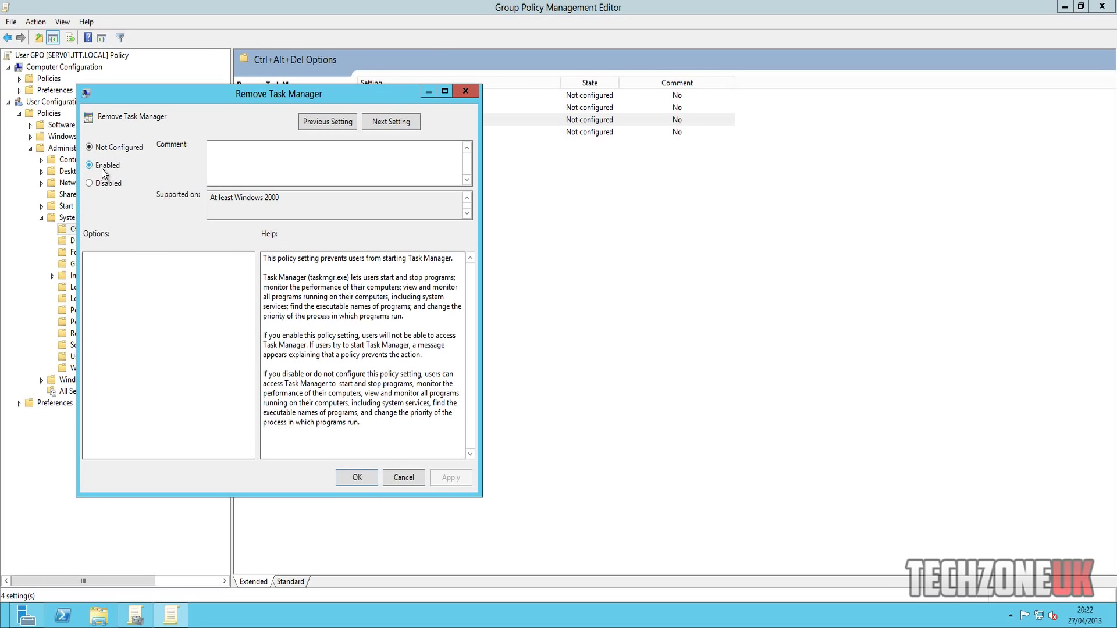
click(103, 168)
click(455, 482)
click(364, 476)
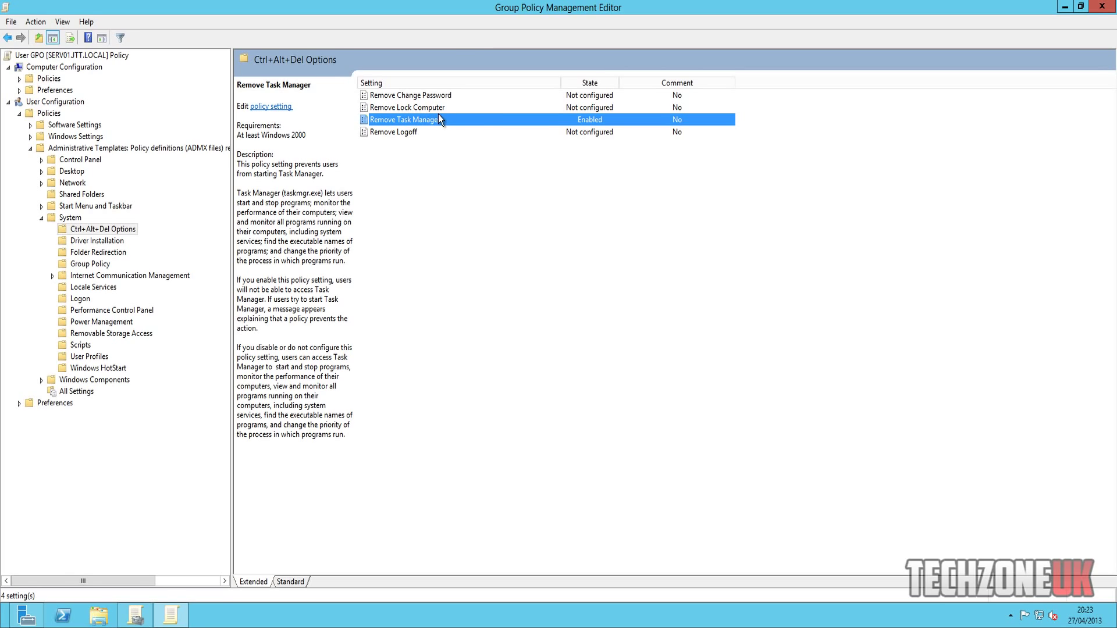
- Show every user policy under All Settings and scroll to the Prevent access entries
click(42, 380)
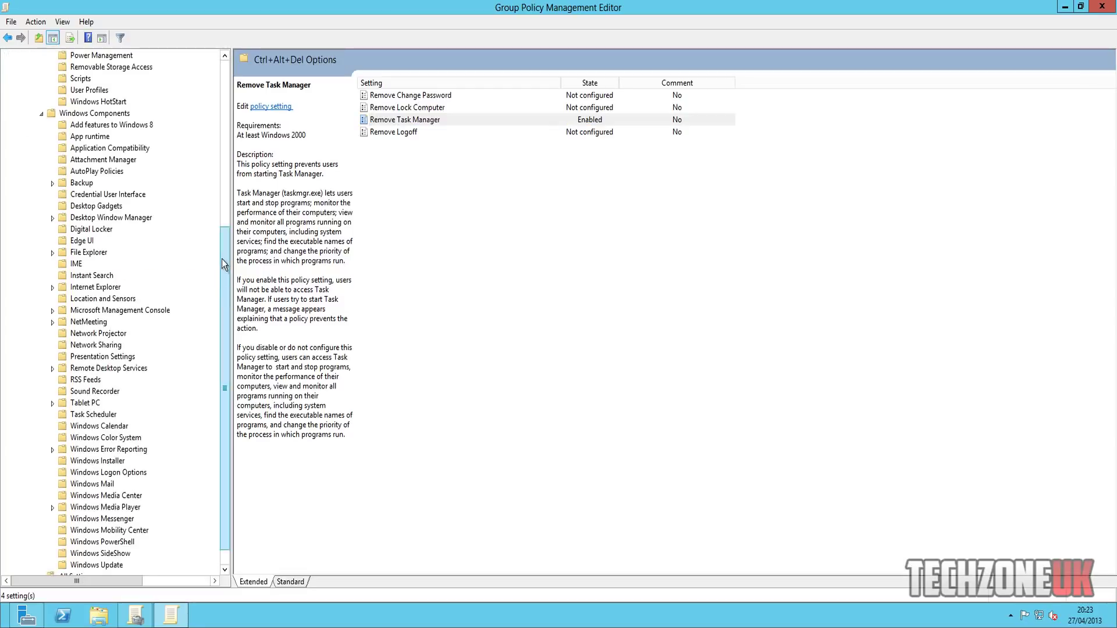
scroll(228, 268, down, 1)
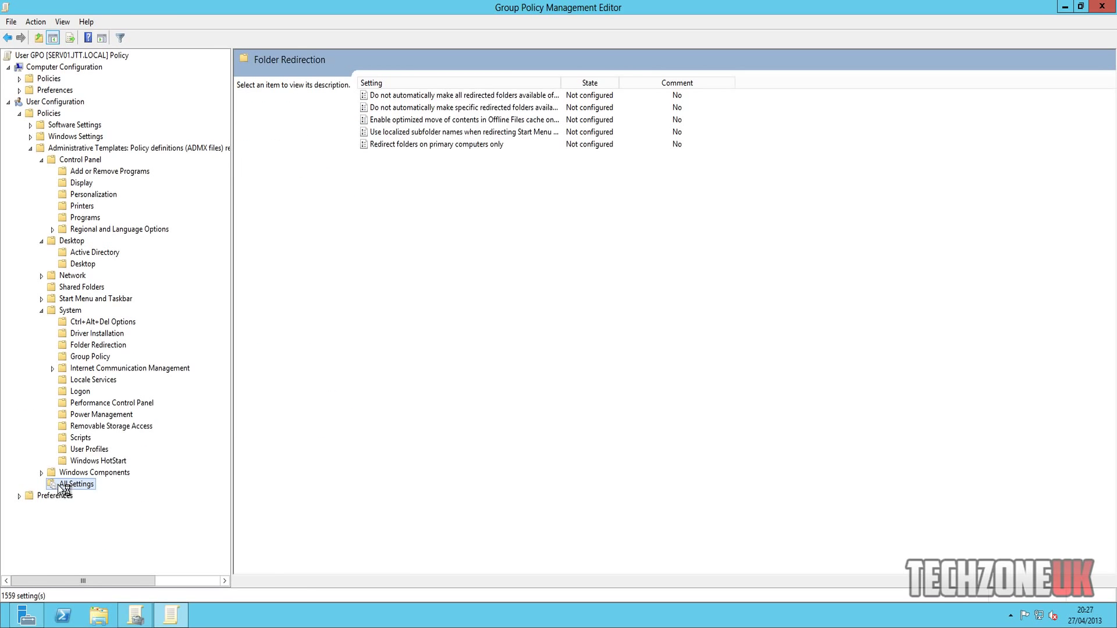
click(76, 484)
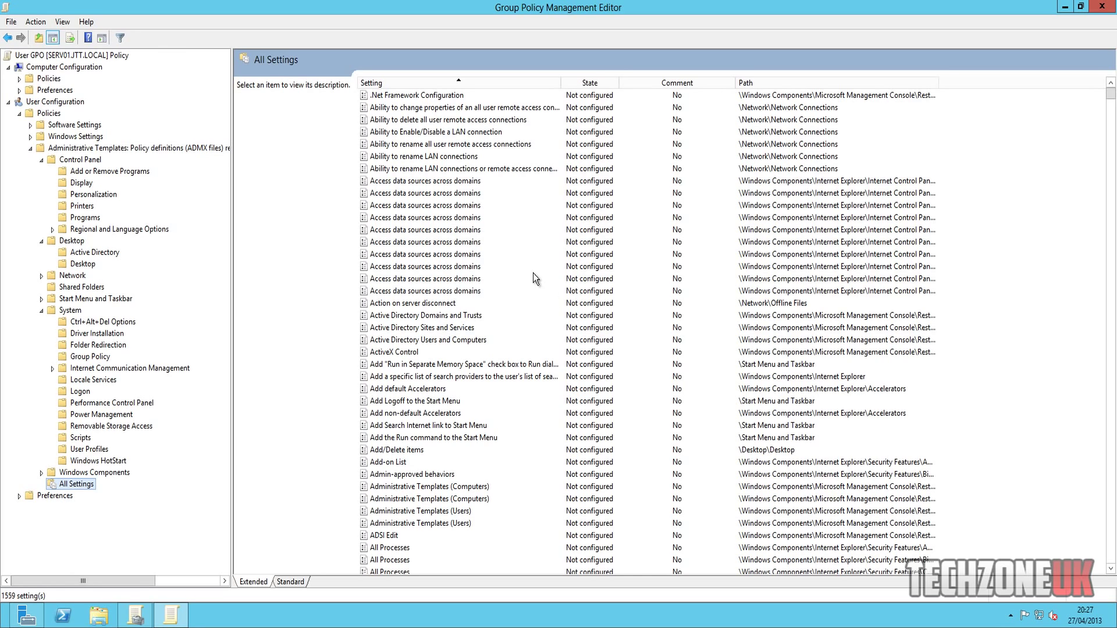
click(443, 305)
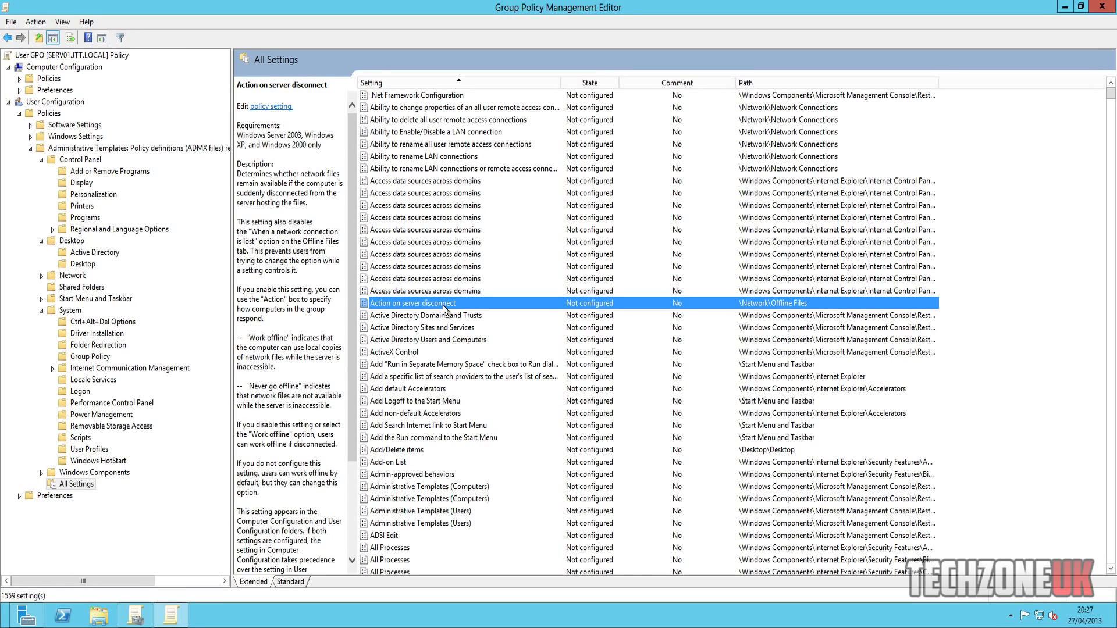
scroll(443, 308, down, 3)
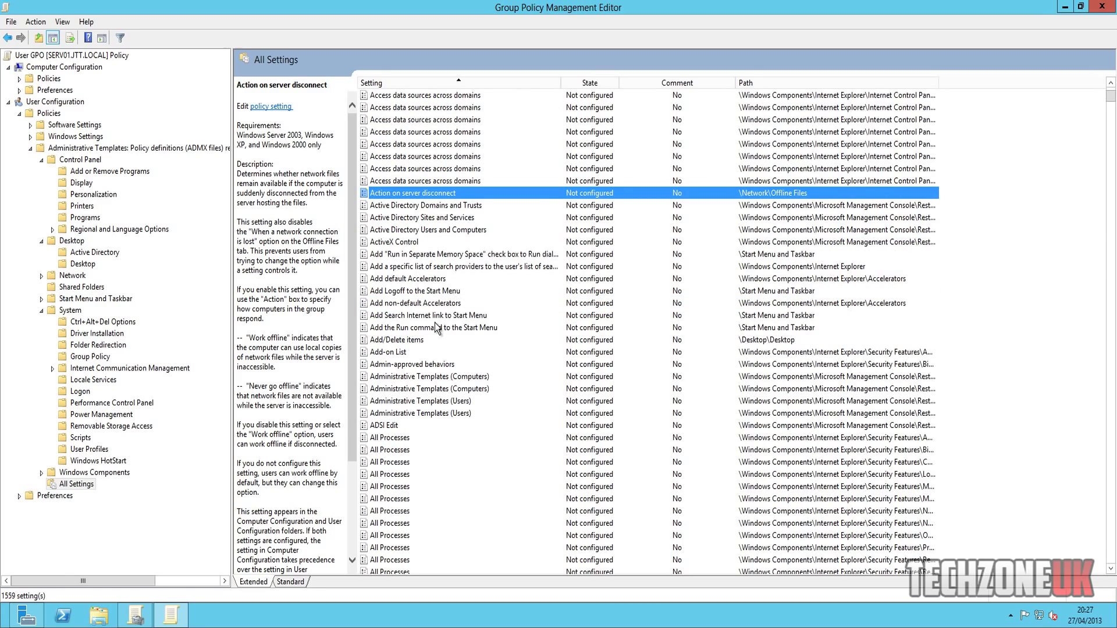
scroll(436, 327, down, 4)
scroll(436, 329, down, 13)
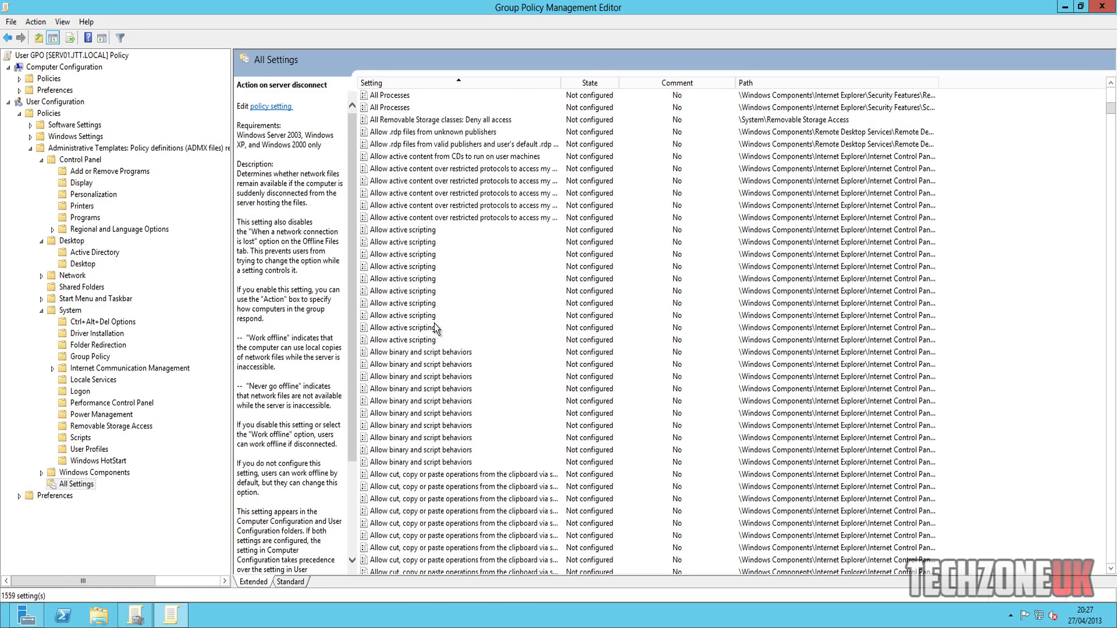
scroll(436, 328, down, 14)
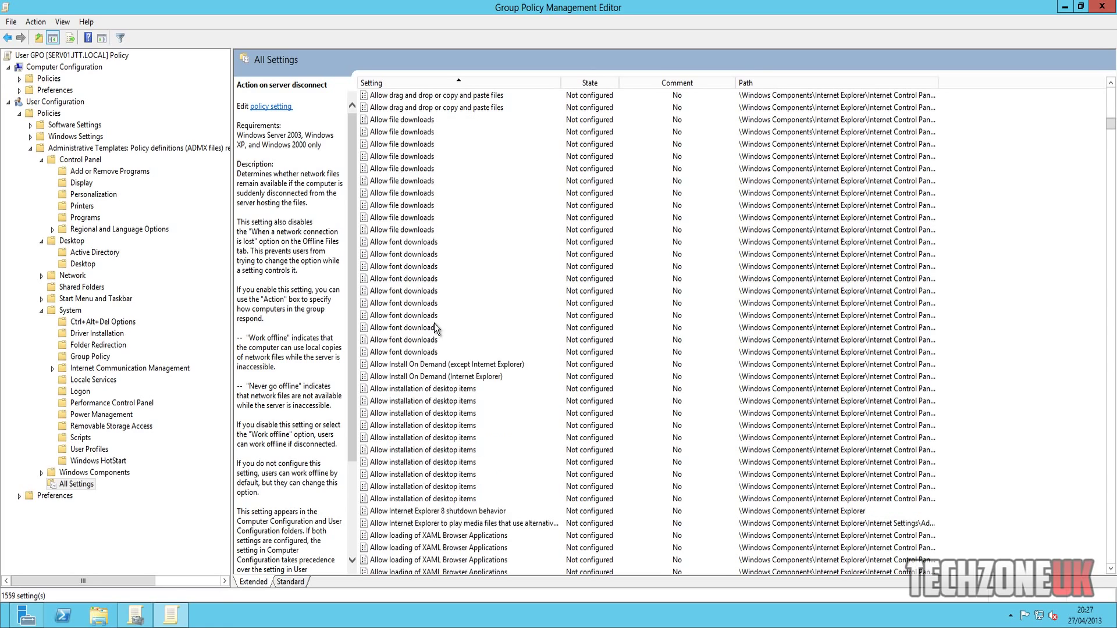
scroll(428, 317, down, 20)
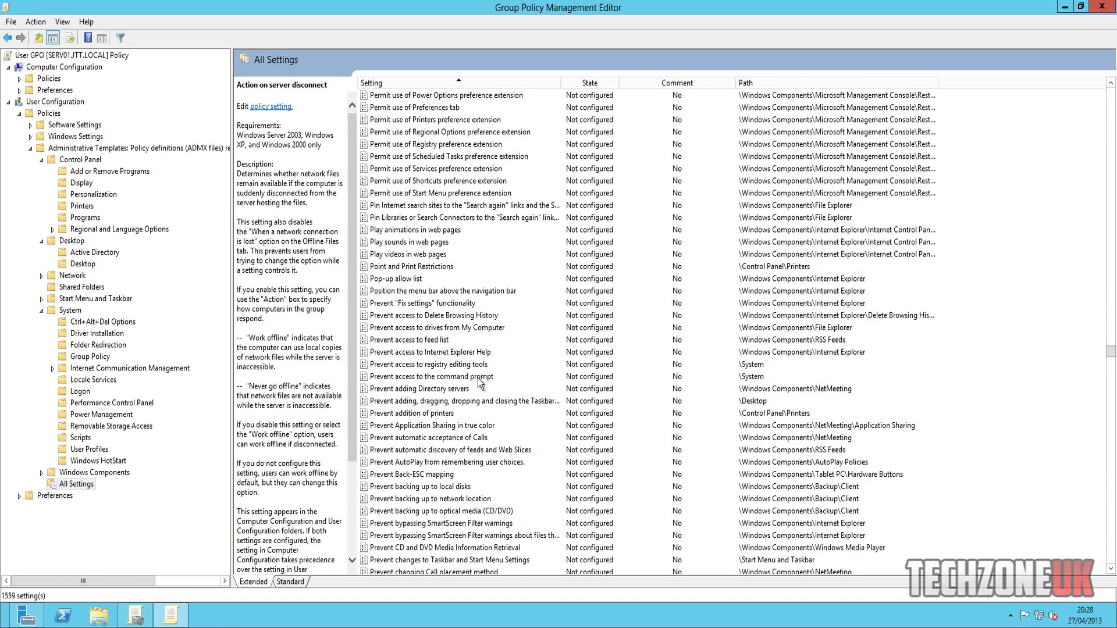
- Set Prevent access to the command prompt to Enabled
click(417, 377)
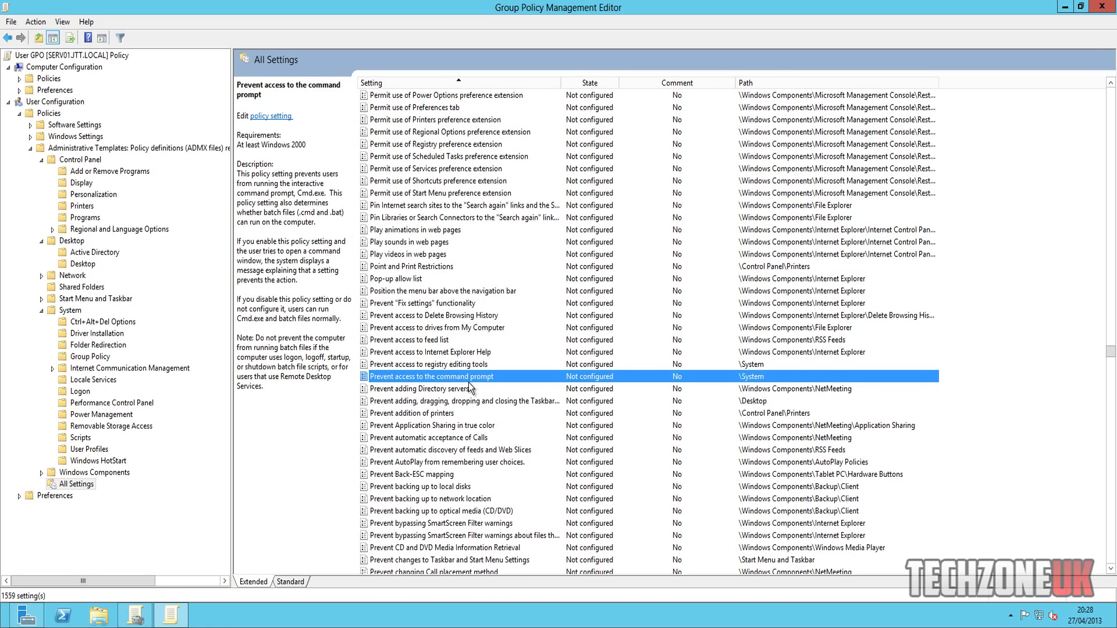
double_click(466, 378)
click(136, 199)
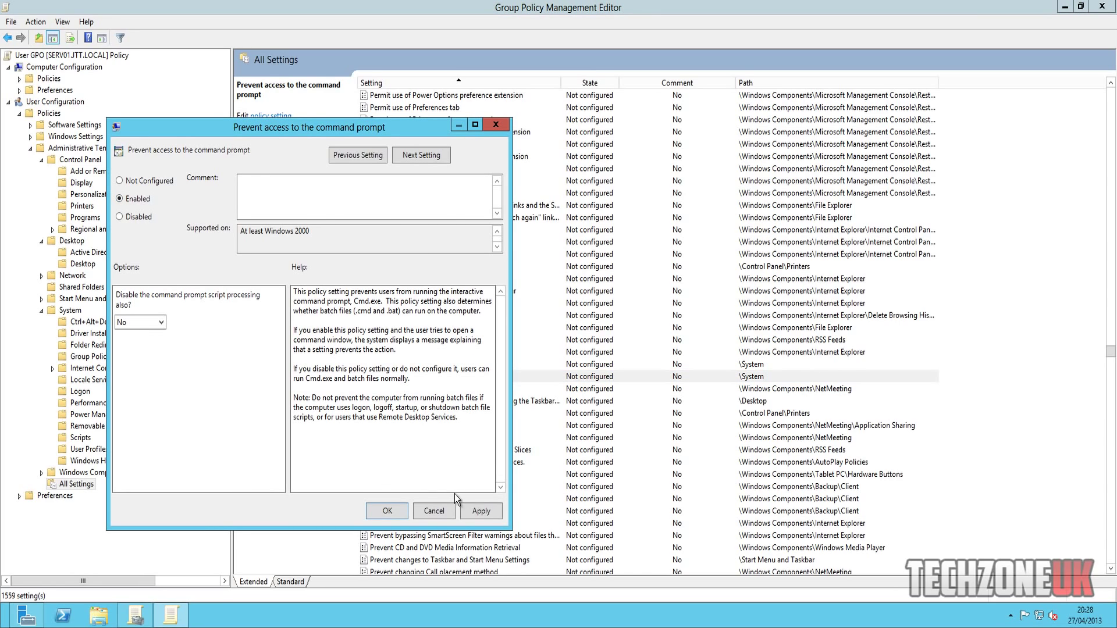
click(472, 512)
click(391, 509)
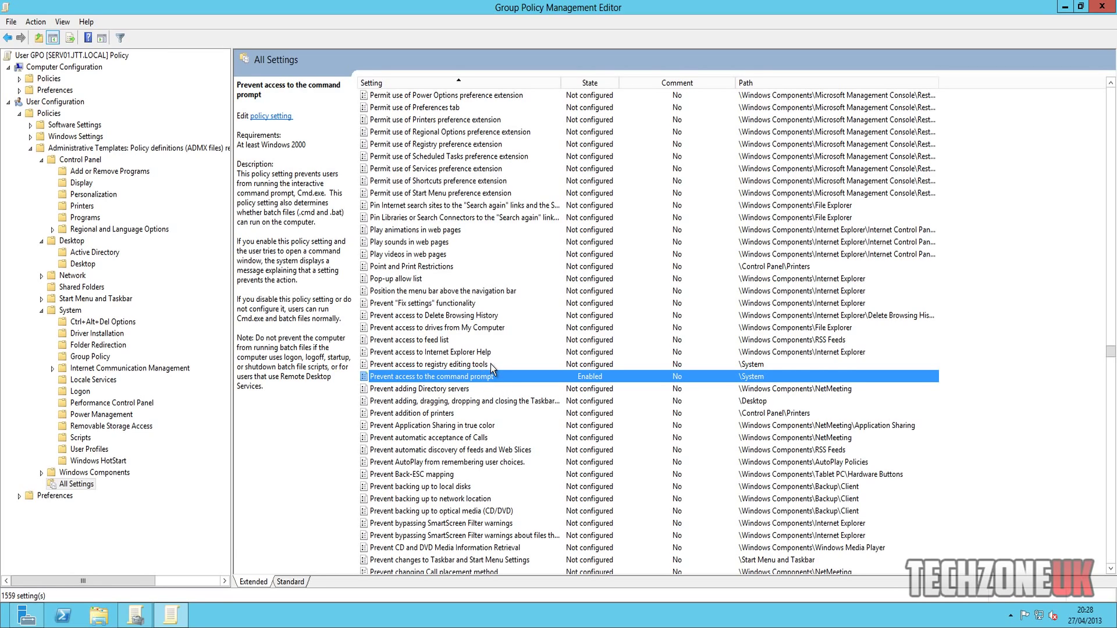
- Set Prevent access to registry editing tools to Enabled
double_click(491, 365)
click(153, 216)
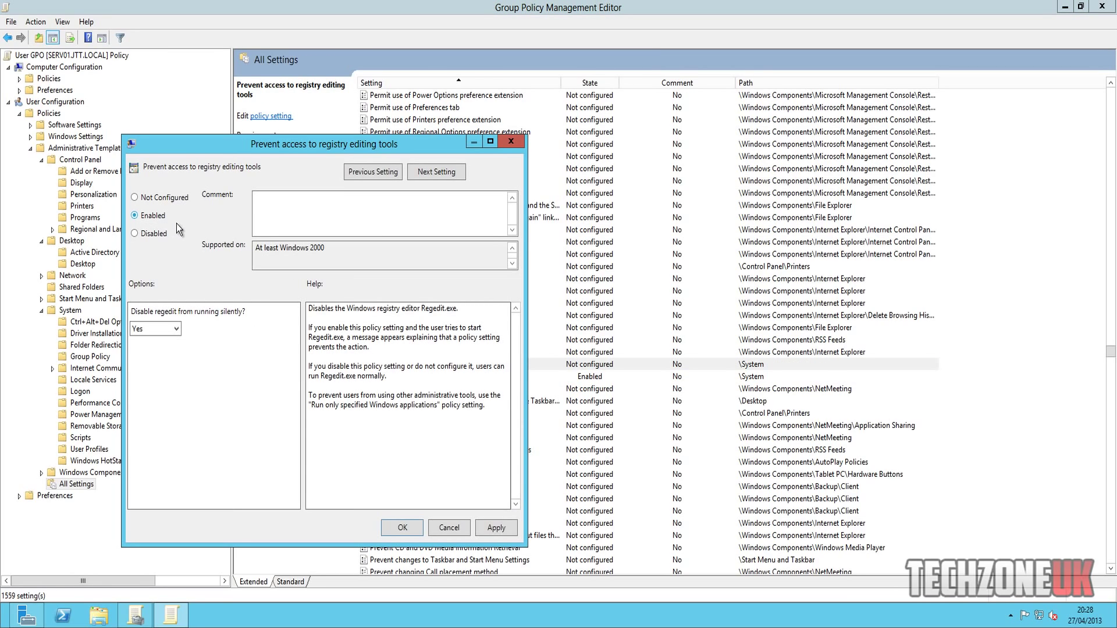
click(496, 528)
click(401, 527)
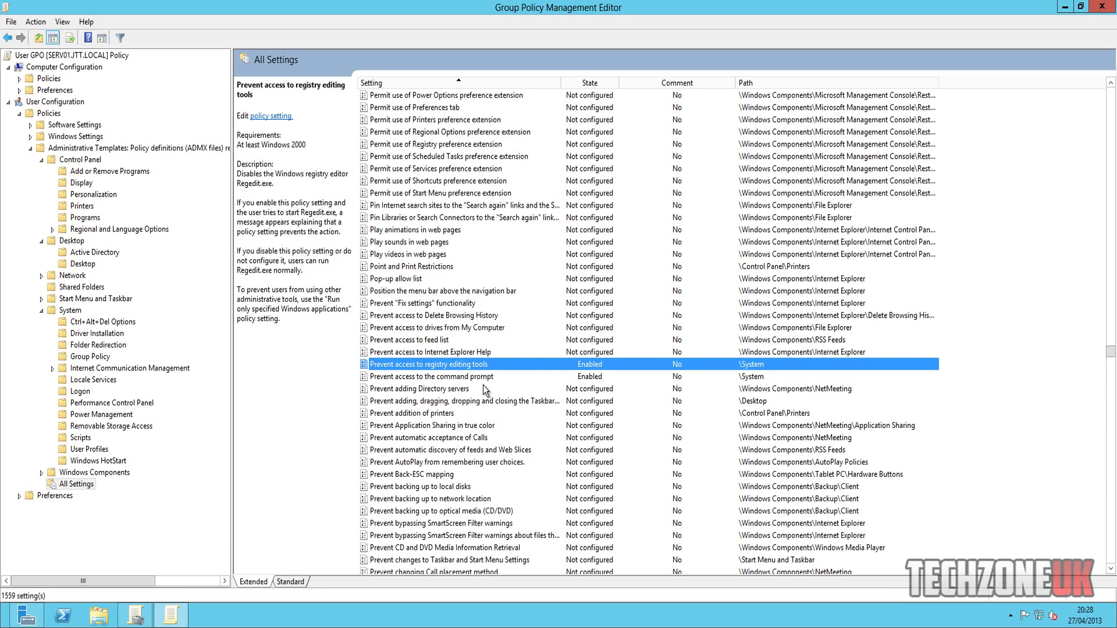
- Enable the policy preventing changes to Taskbar and Start Menu settings
scroll(494, 420, down, 3)
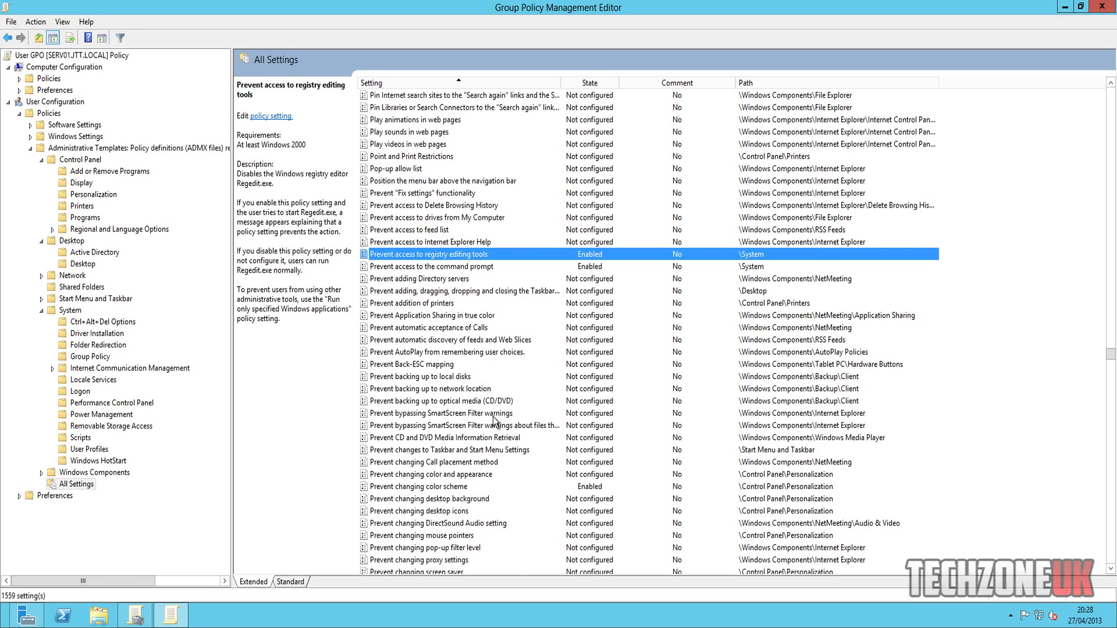
double_click(487, 451)
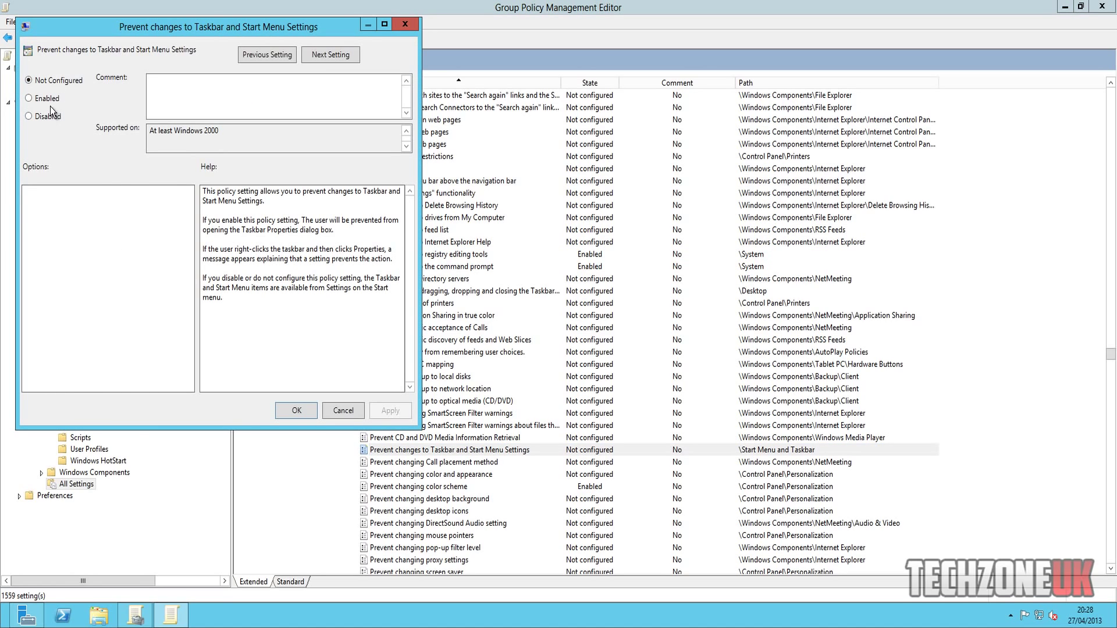
click(46, 99)
click(296, 410)
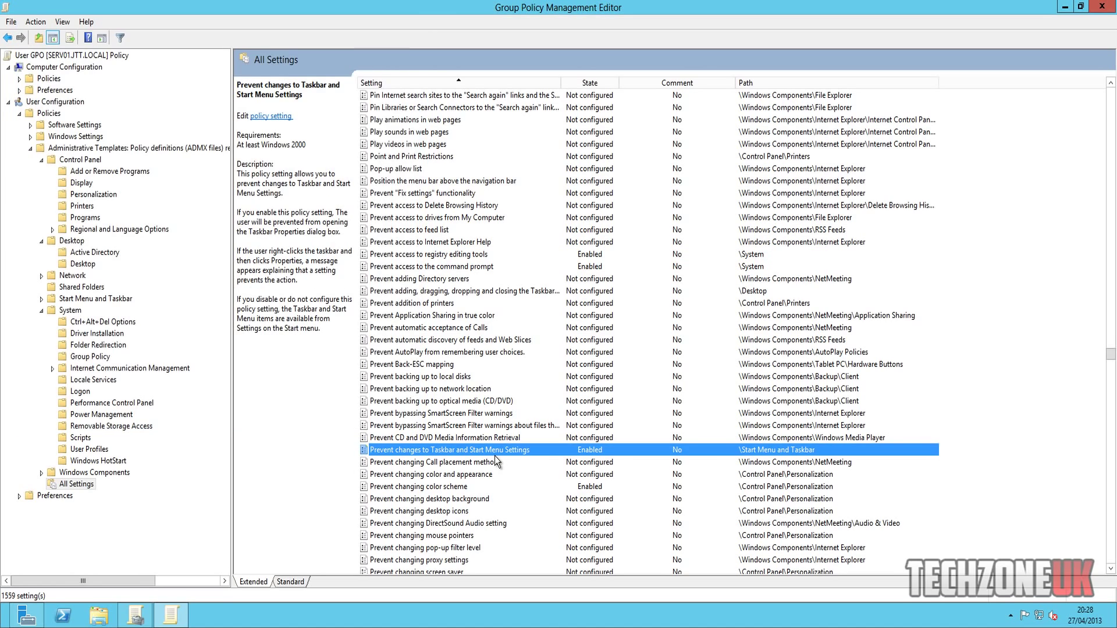
- Scroll down to Remove Task Manager and confirm it is still Enabled
scroll(494, 453, down, 2)
scroll(442, 407, down, 2)
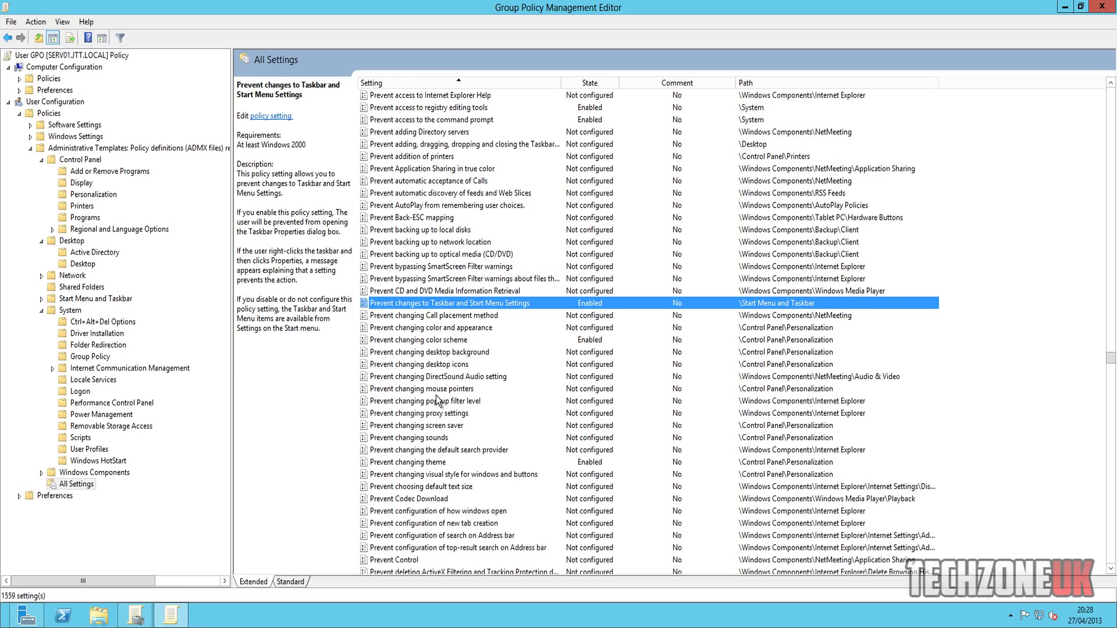
scroll(420, 375, down, 7)
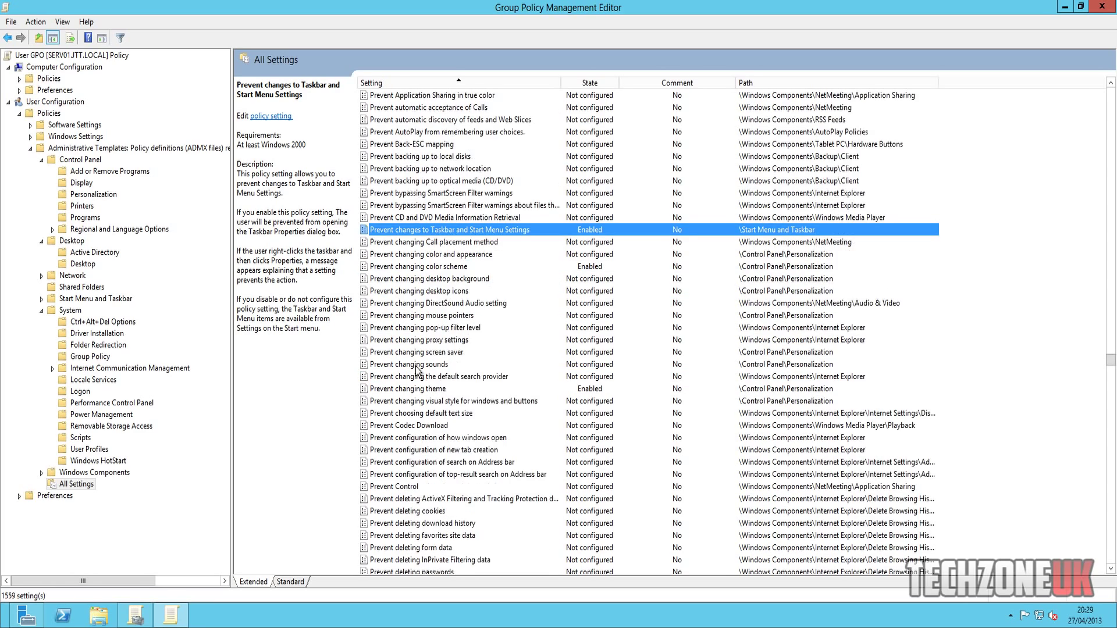
scroll(416, 370, down, 1)
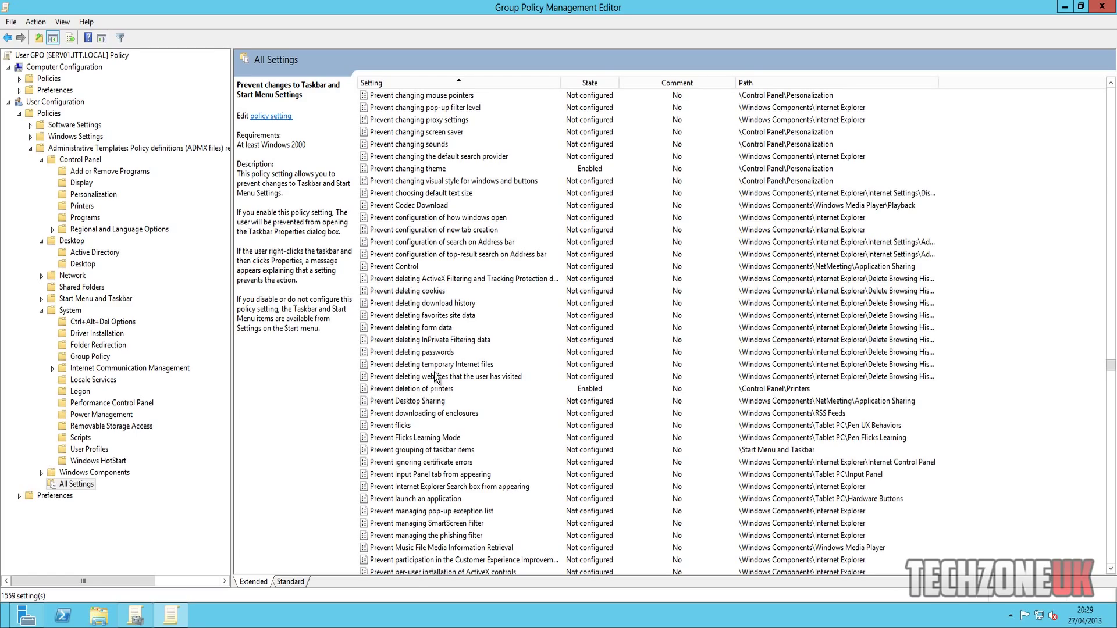
scroll(464, 398, down, 10)
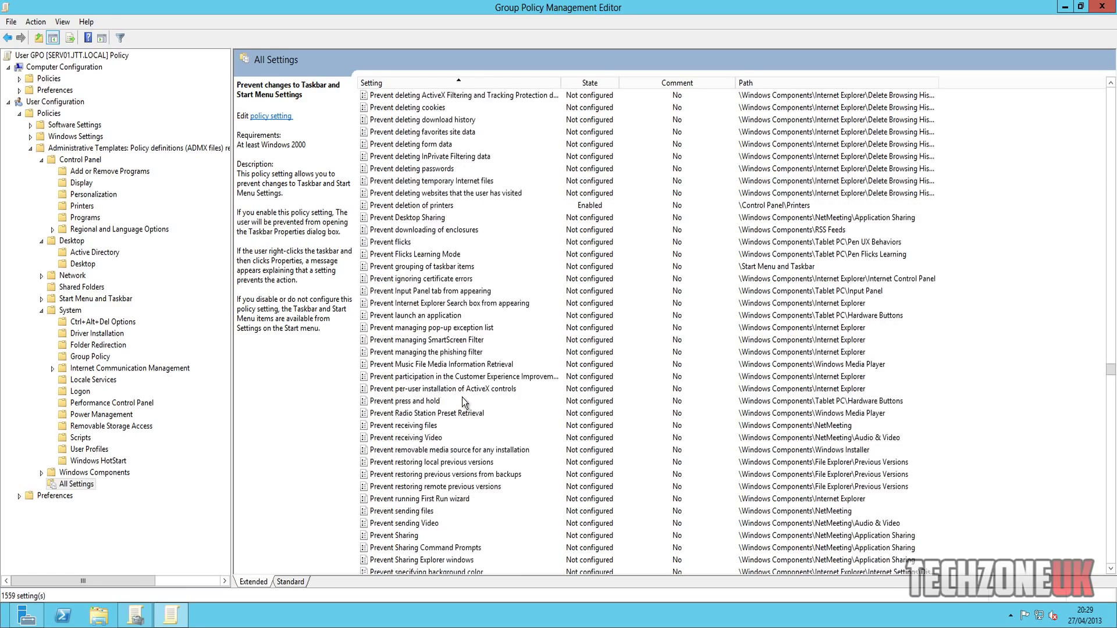
scroll(464, 401, down, 4)
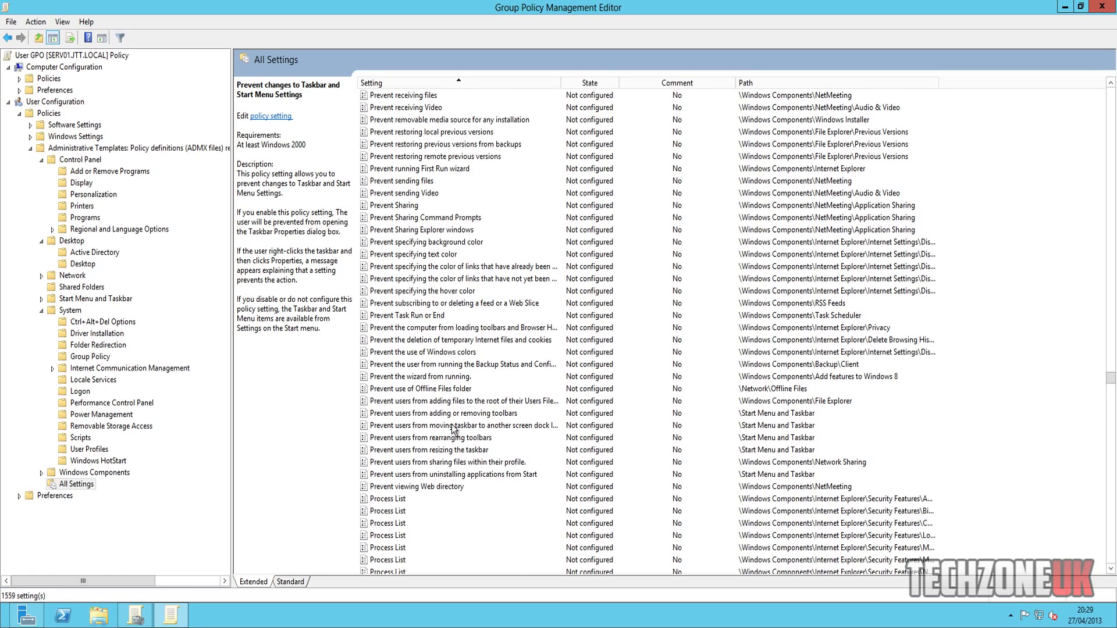
scroll(448, 428, down, 10)
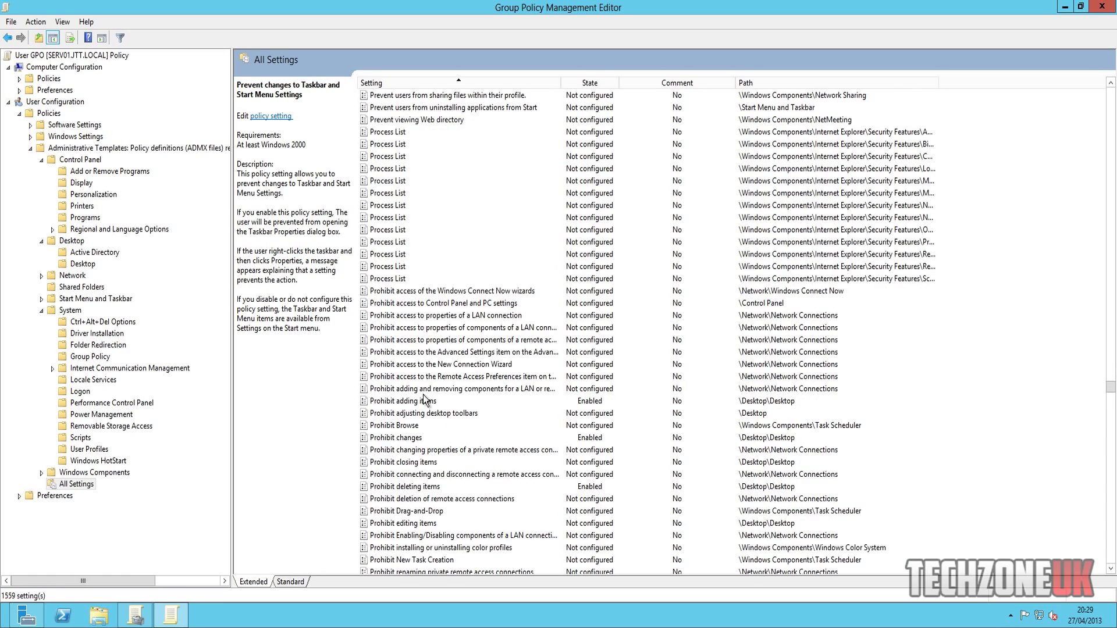
scroll(431, 397, down, 7)
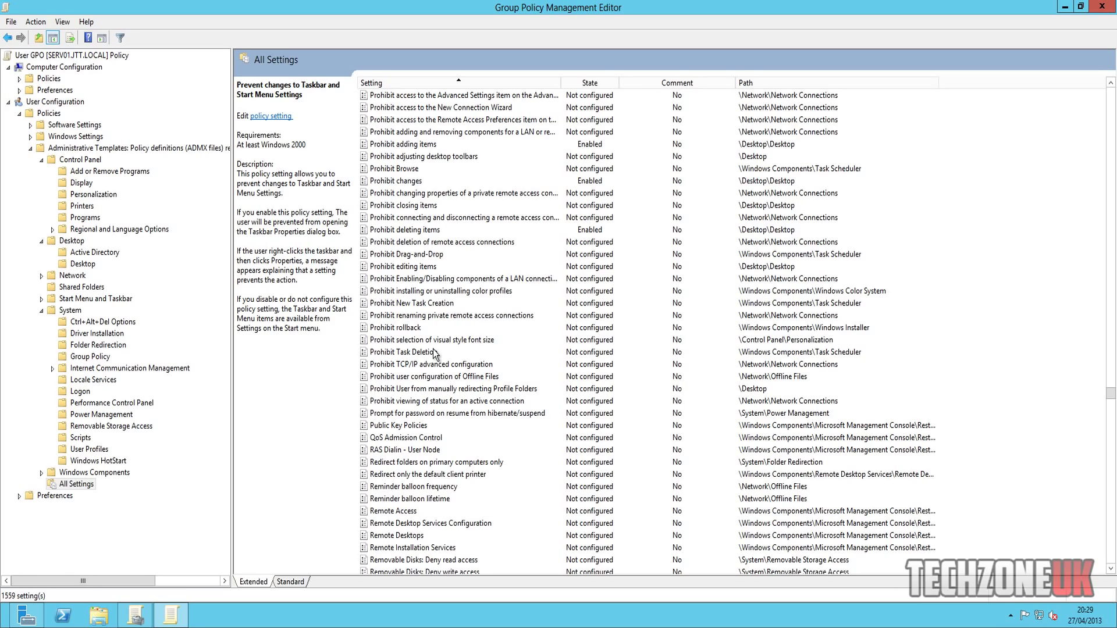
scroll(455, 386, down, 1)
scroll(455, 395, down, 8)
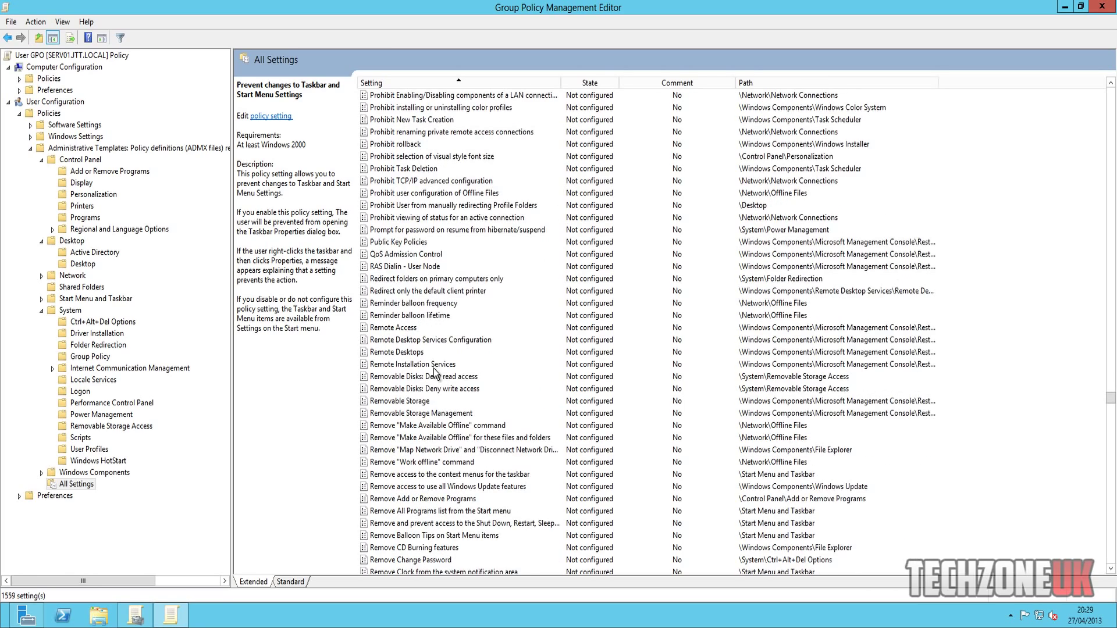
scroll(453, 289, down, 6)
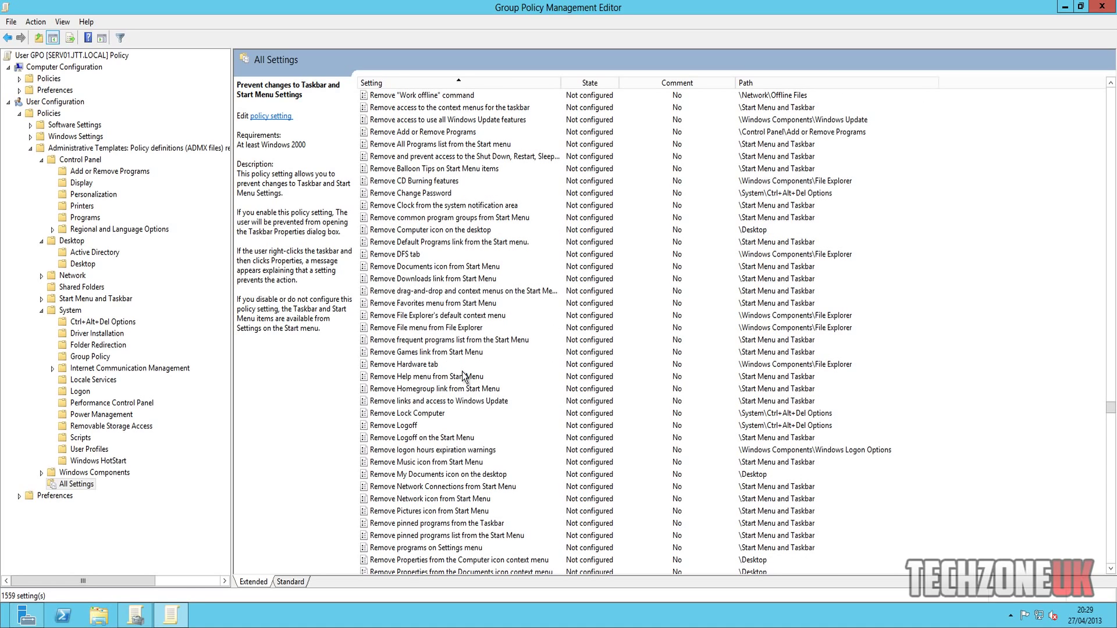
scroll(464, 377, down, 7)
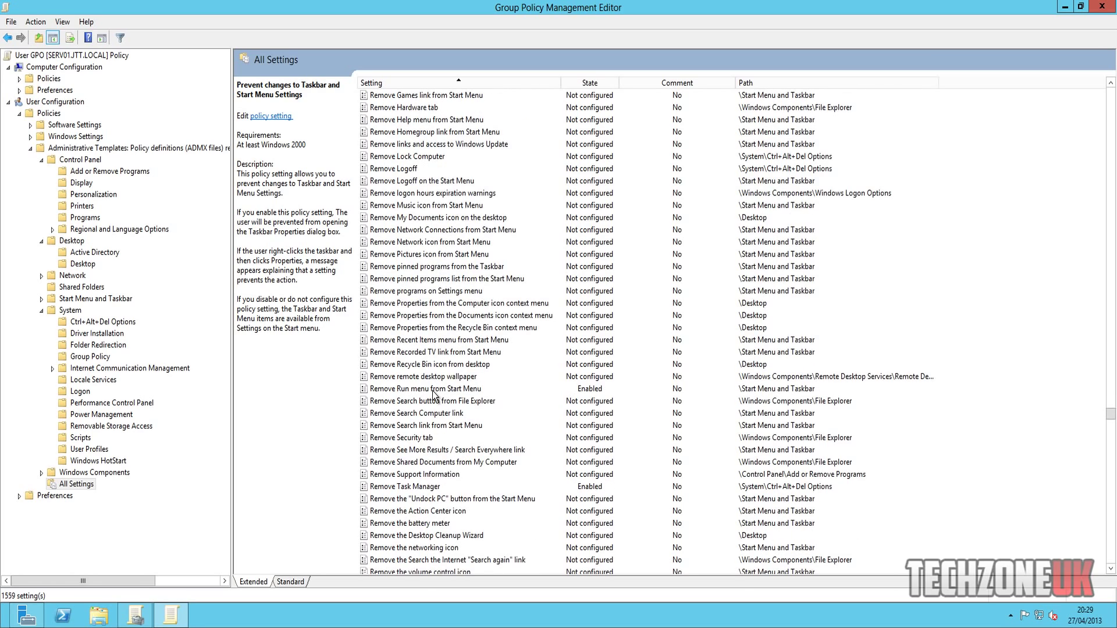
double_click(431, 488)
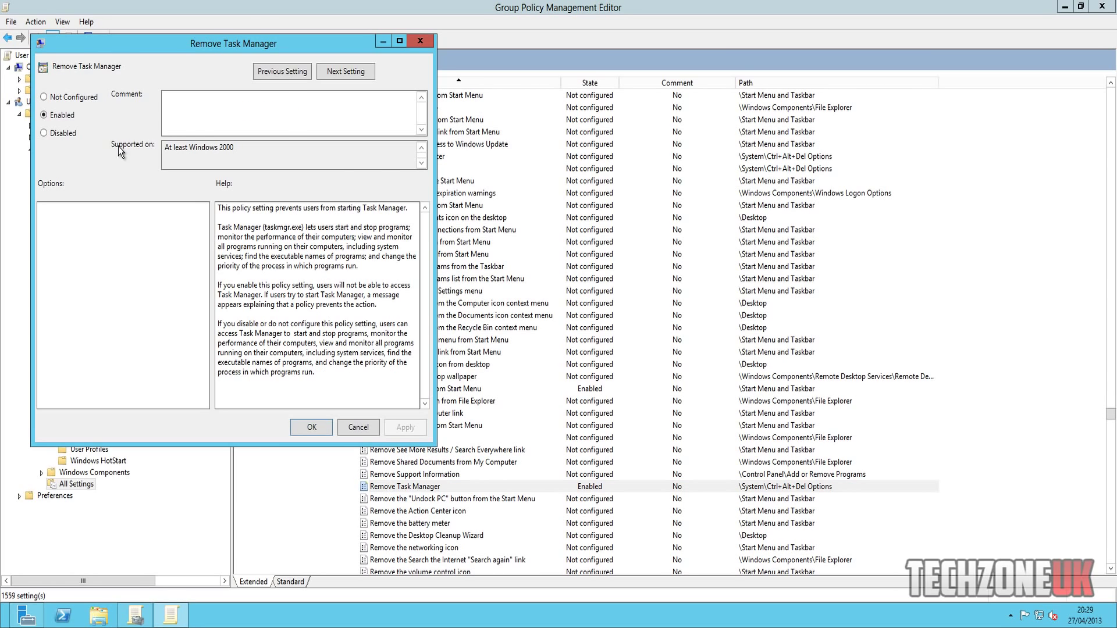
click(327, 422)
scroll(468, 437, down, 3)
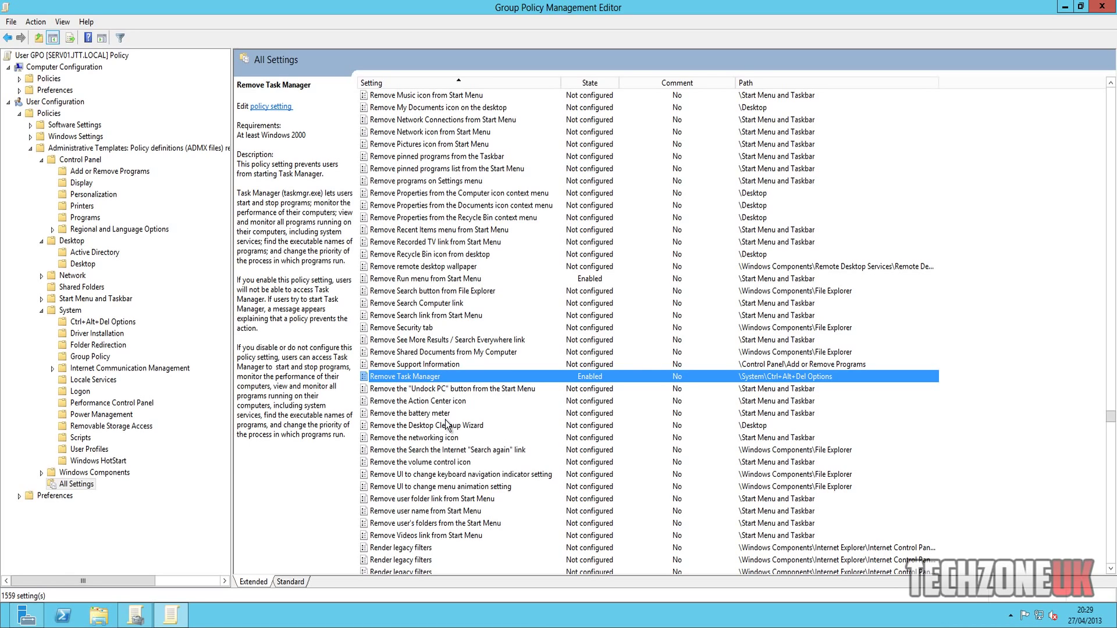
- Close both Group Policy consoles on the server, then restart the Windows 7 client
click(1108, 8)
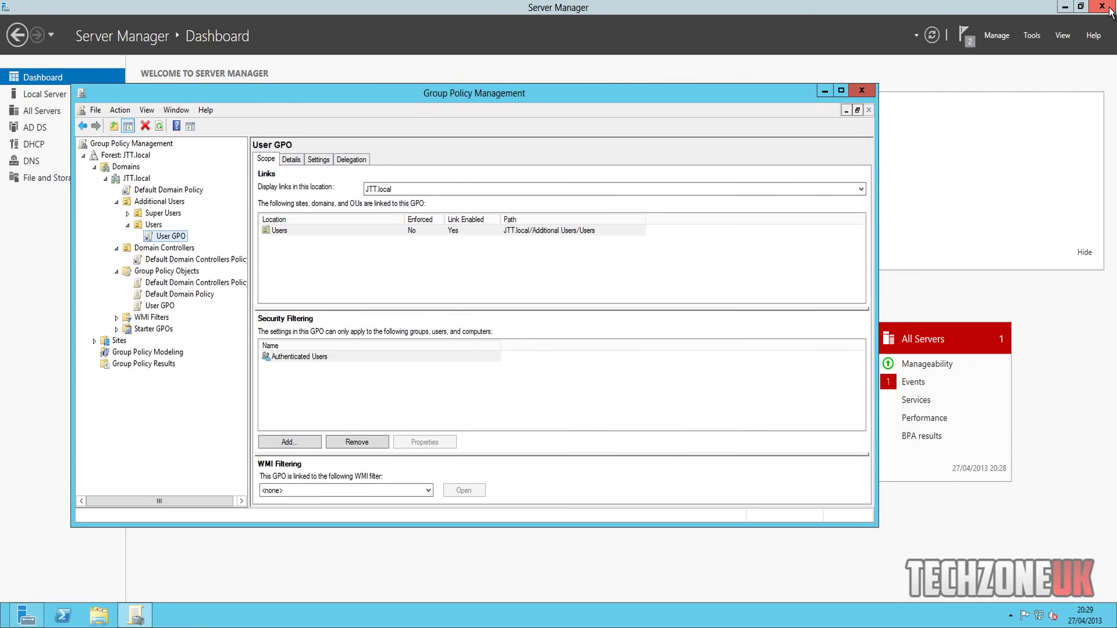
click(860, 90)
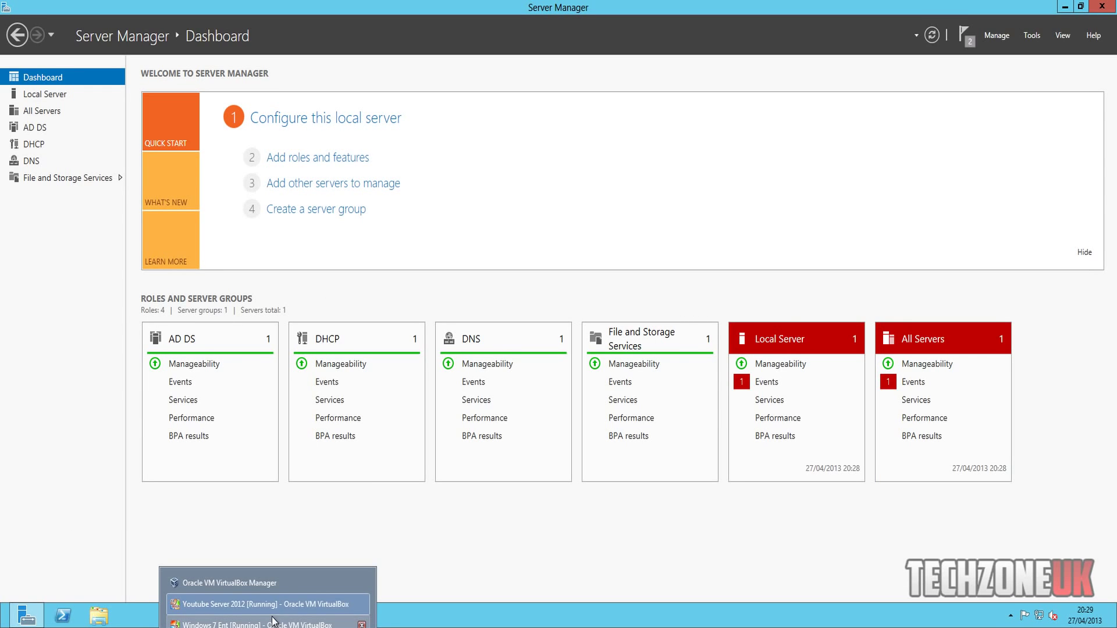
click(262, 624)
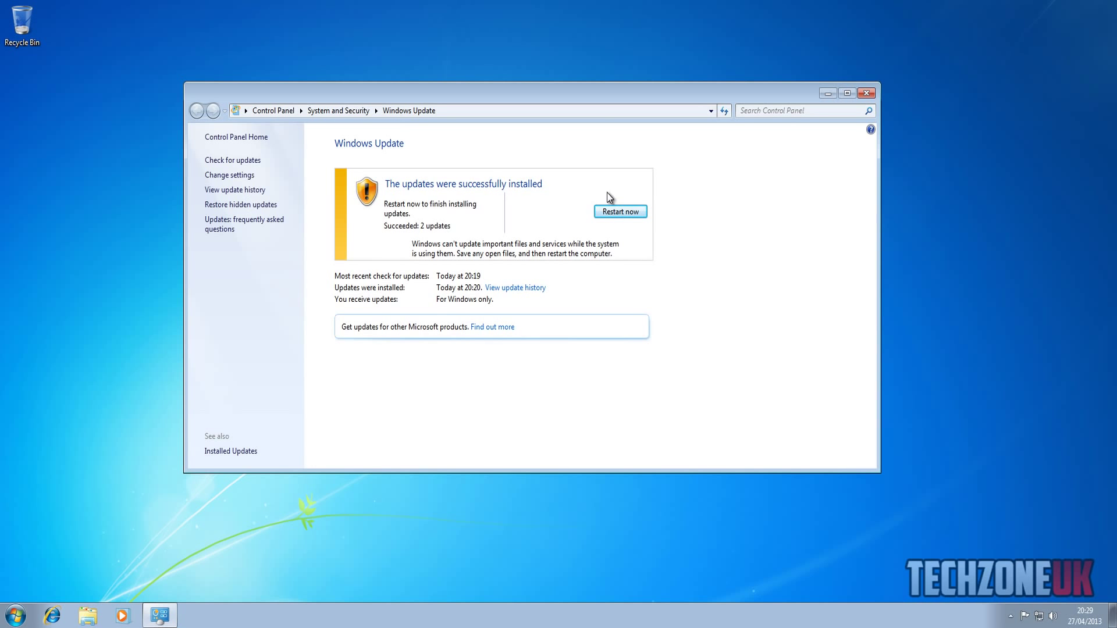
click(14, 614)
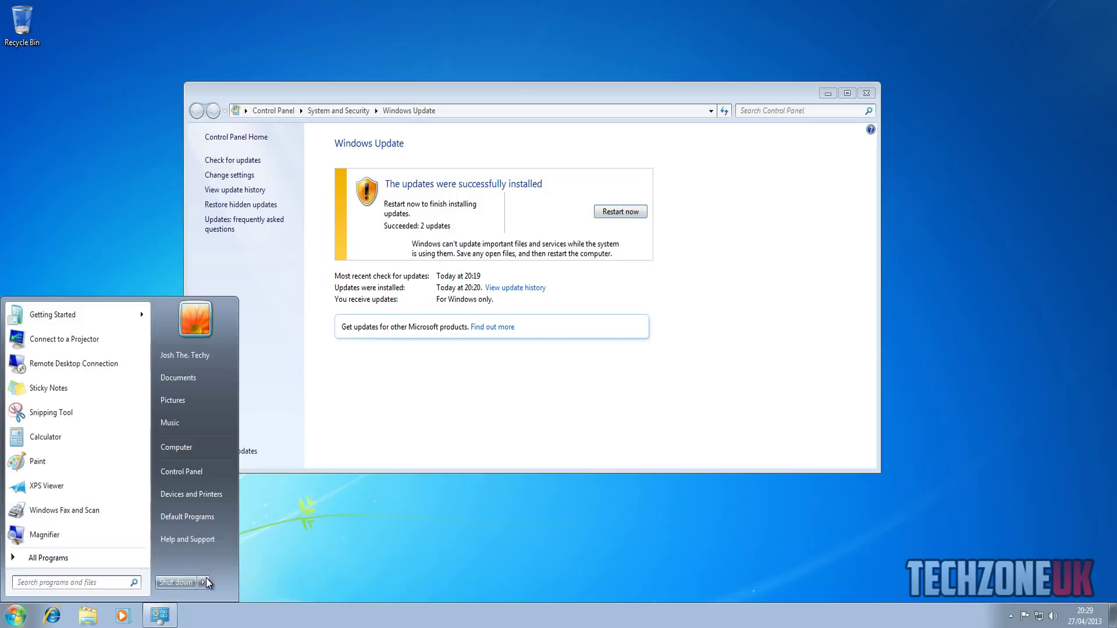
mouse_move(216, 582)
click(232, 565)
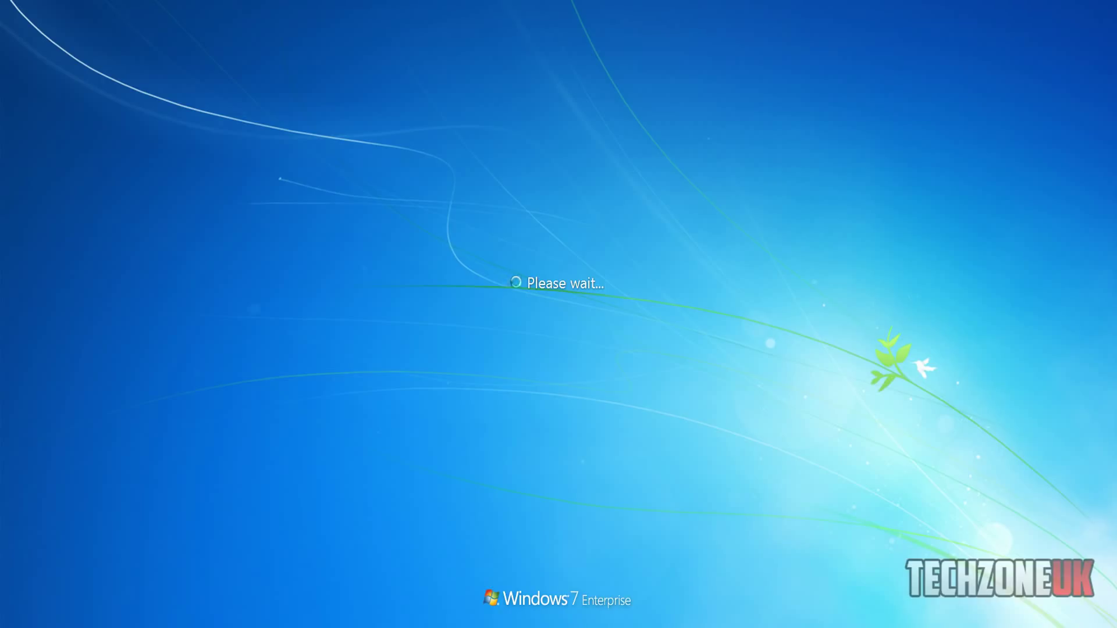
- Log on to the Windows 7 client with the domain user's name and password
key(ctrl+Home)
click(52, 92)
text(techy)
key(Tab)
text(••)
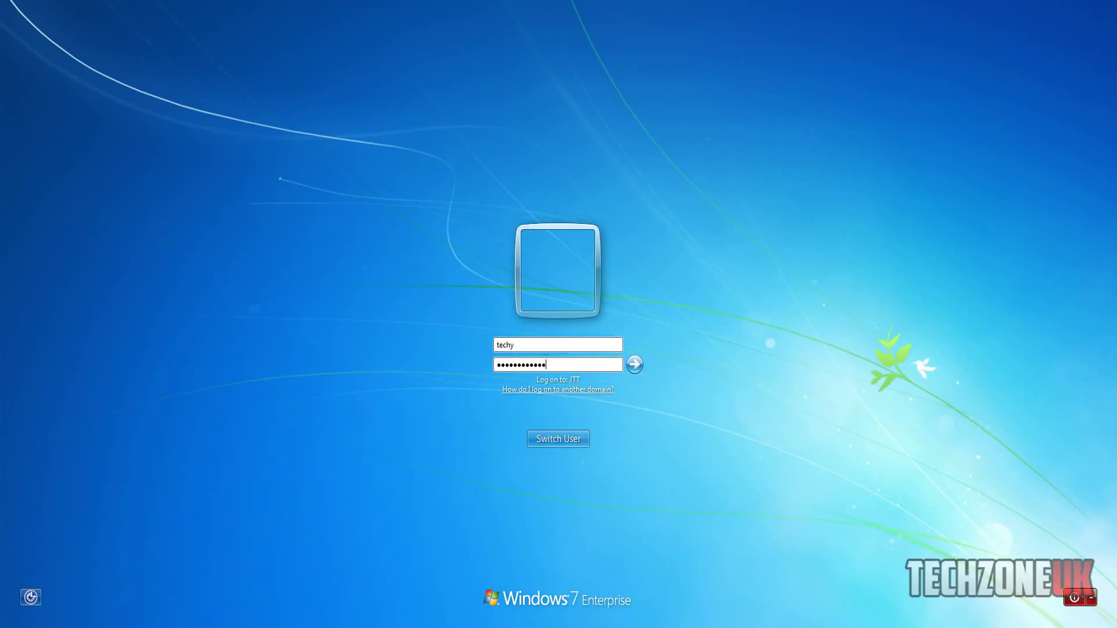
key(Return)
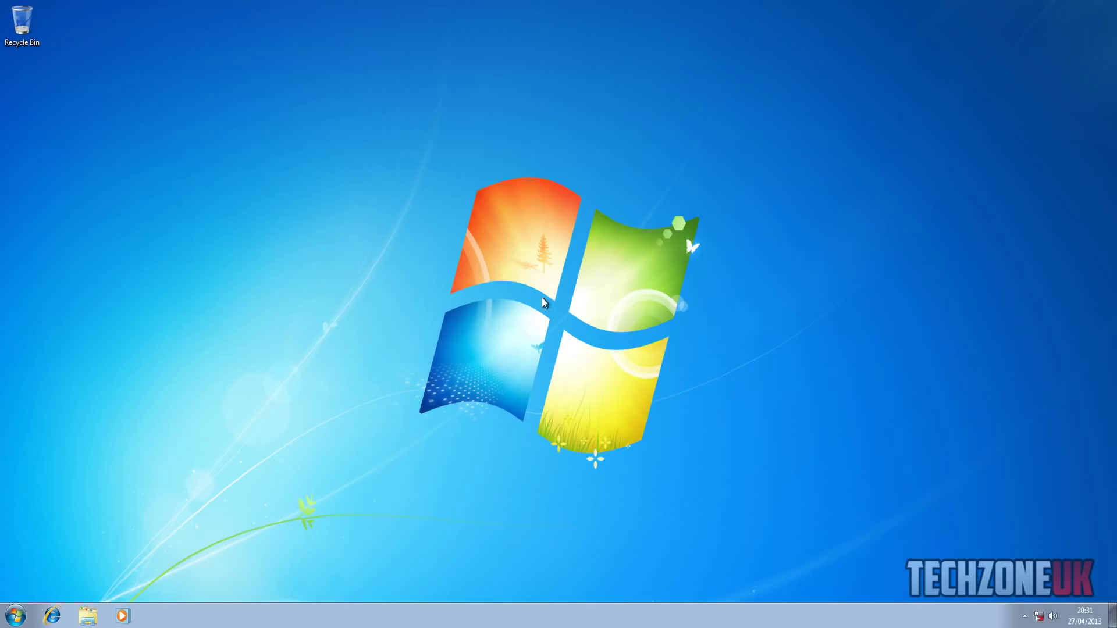
- Launch Command Prompt from All Programs > Accessories after an unsuccessful cmd search
click(23, 610)
text(cmd)
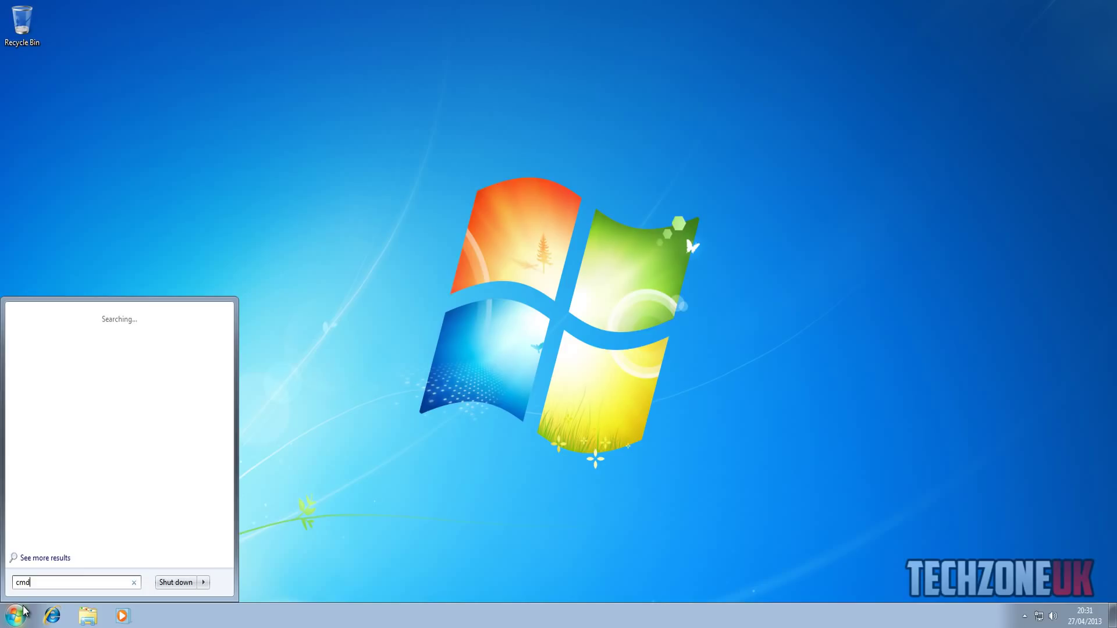
key(Return)
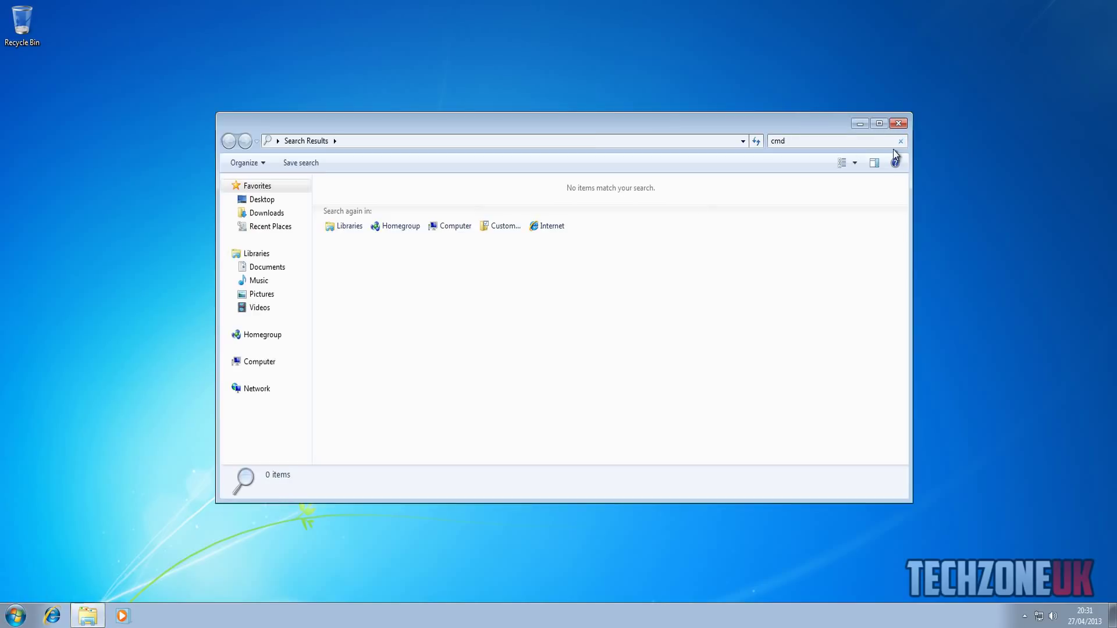
click(898, 125)
click(24, 615)
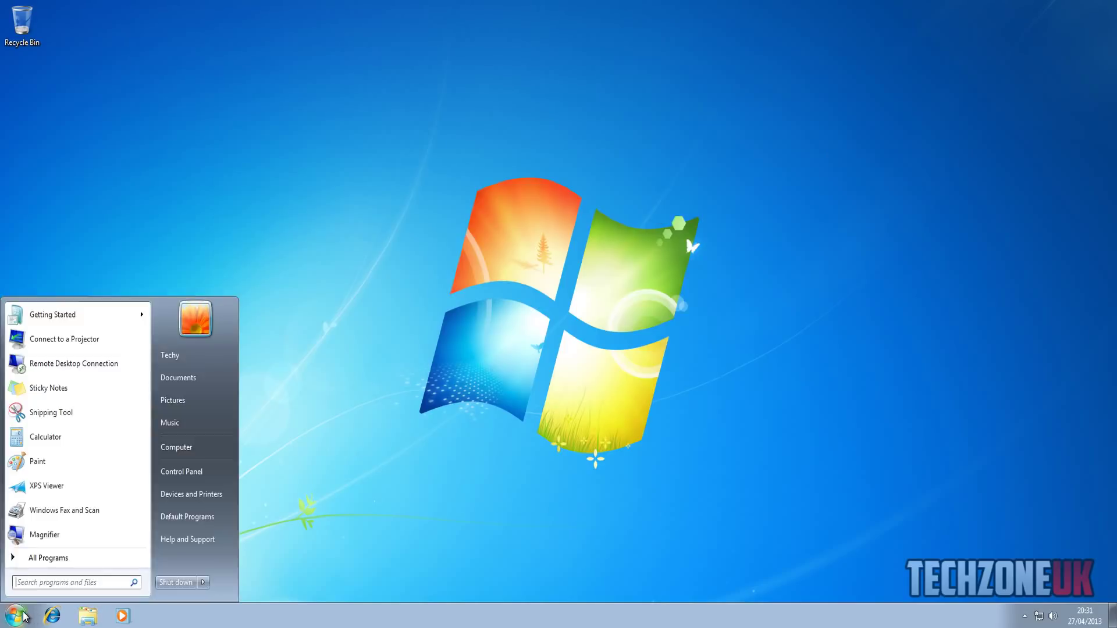
text(cmd)
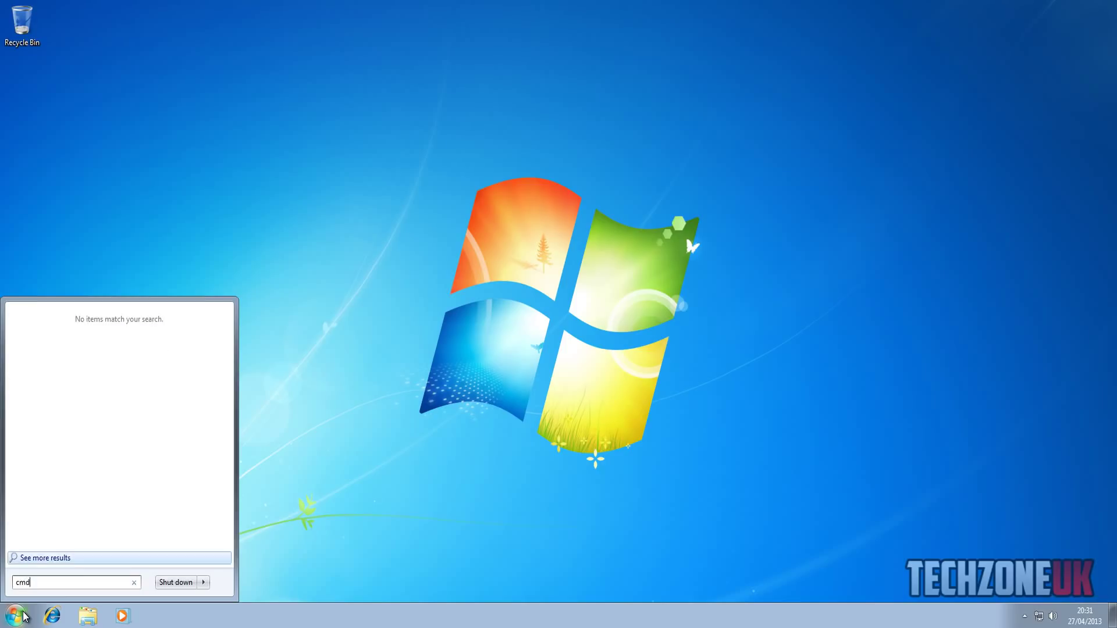
key(BackSpace)
key(BackSpace)
key(BackSpace)
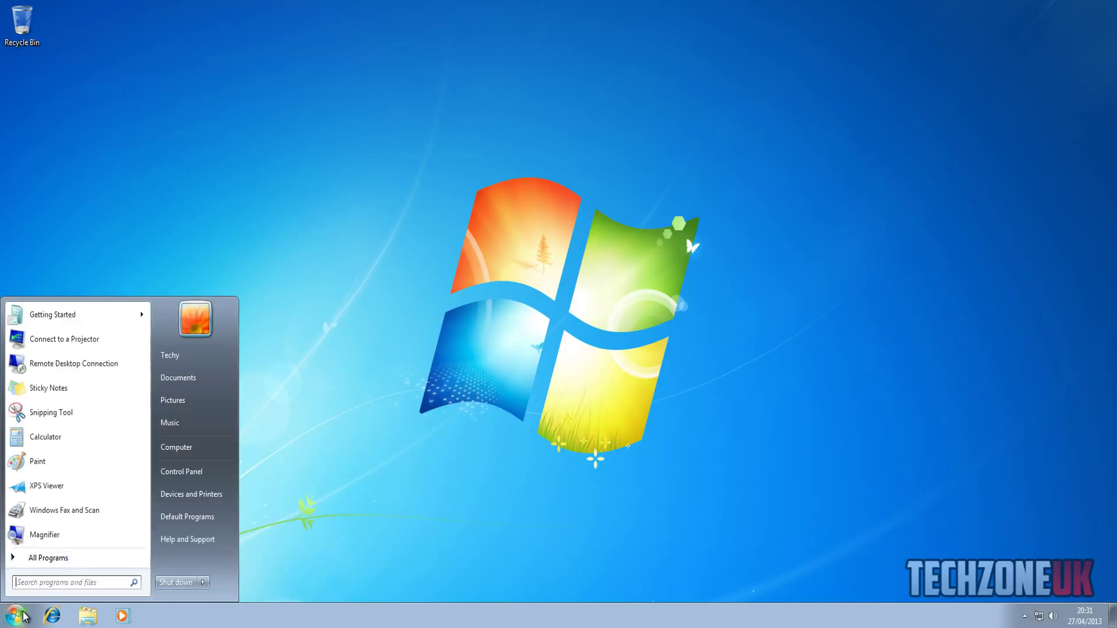
click(53, 560)
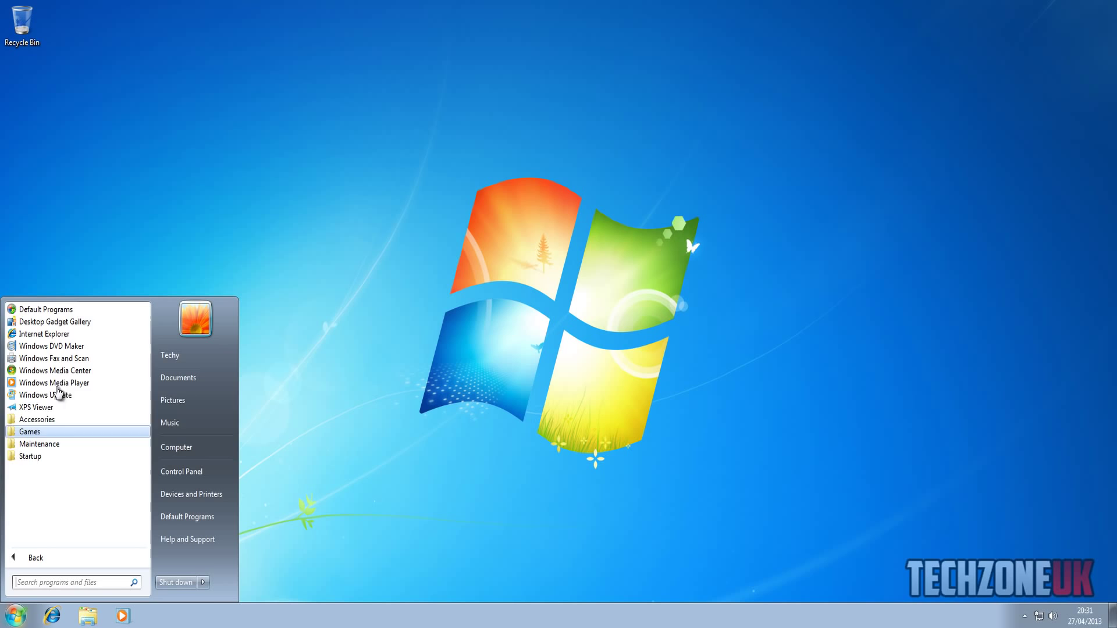
click(48, 418)
click(70, 334)
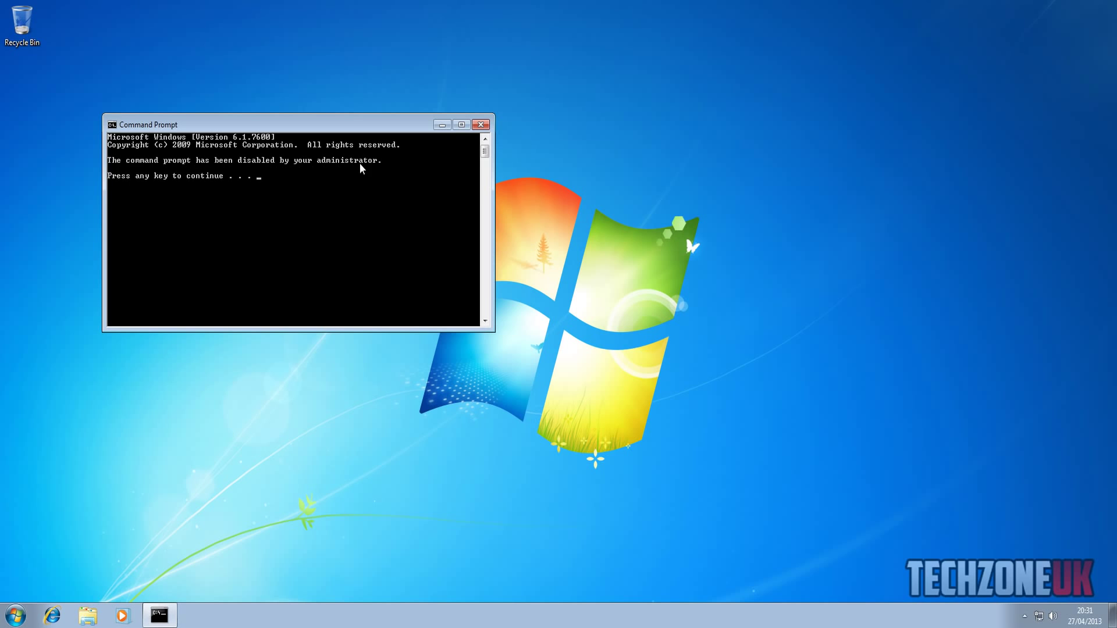
- Close Command Prompt, check the taskbar menu for Task Manager, then create and delete a test desktop folder
click(481, 126)
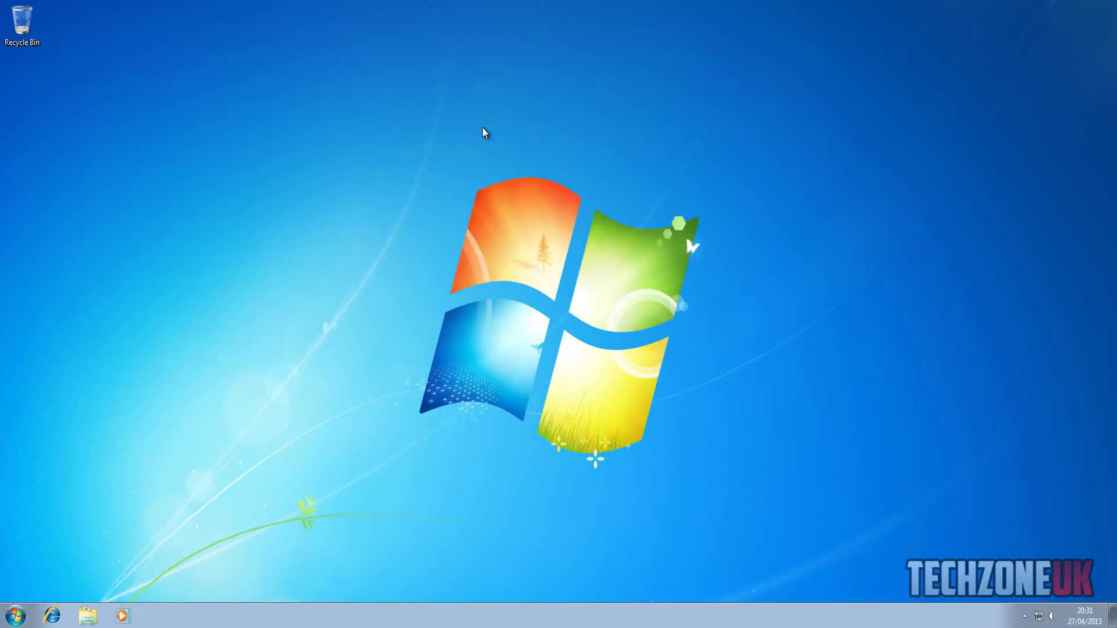
right_click(393, 611)
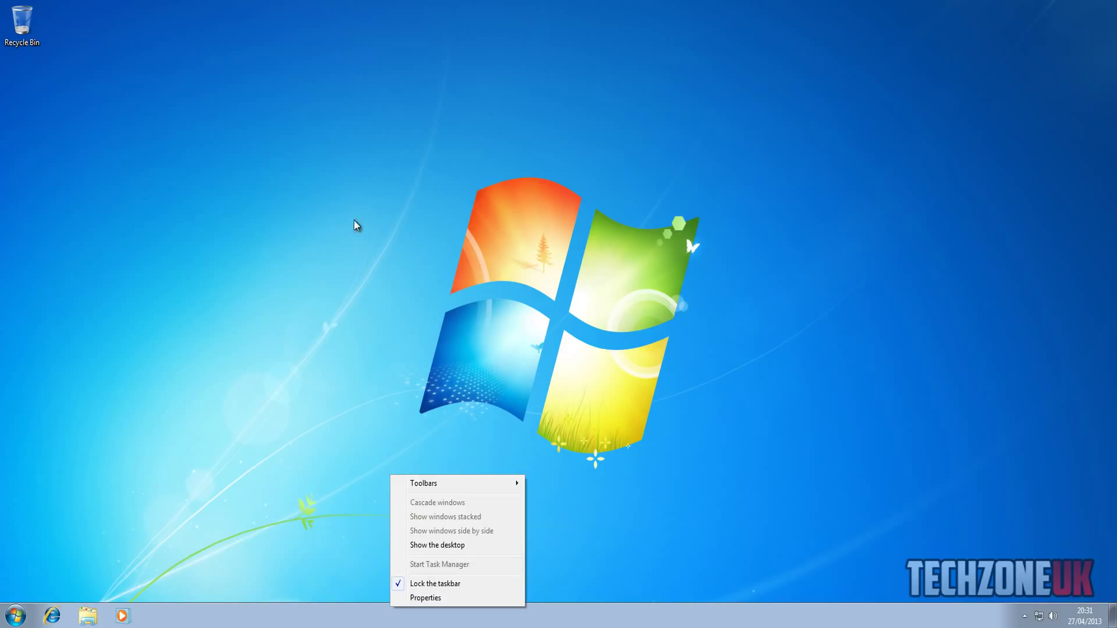
right_click(350, 204)
mouse_move(387, 292)
click(462, 295)
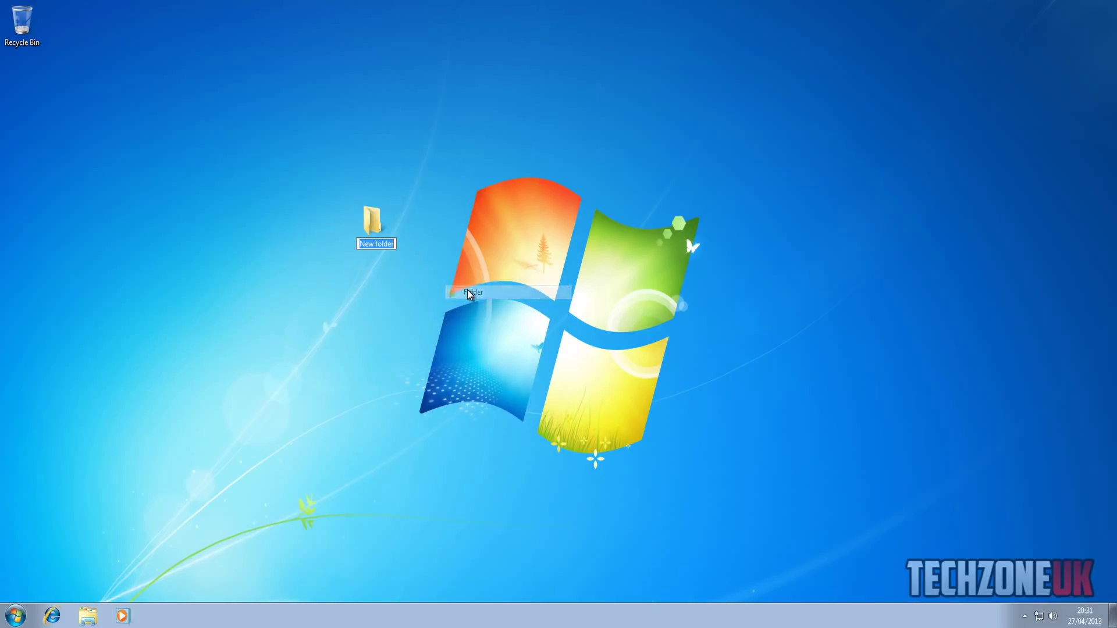
click(374, 229)
key(Delete)
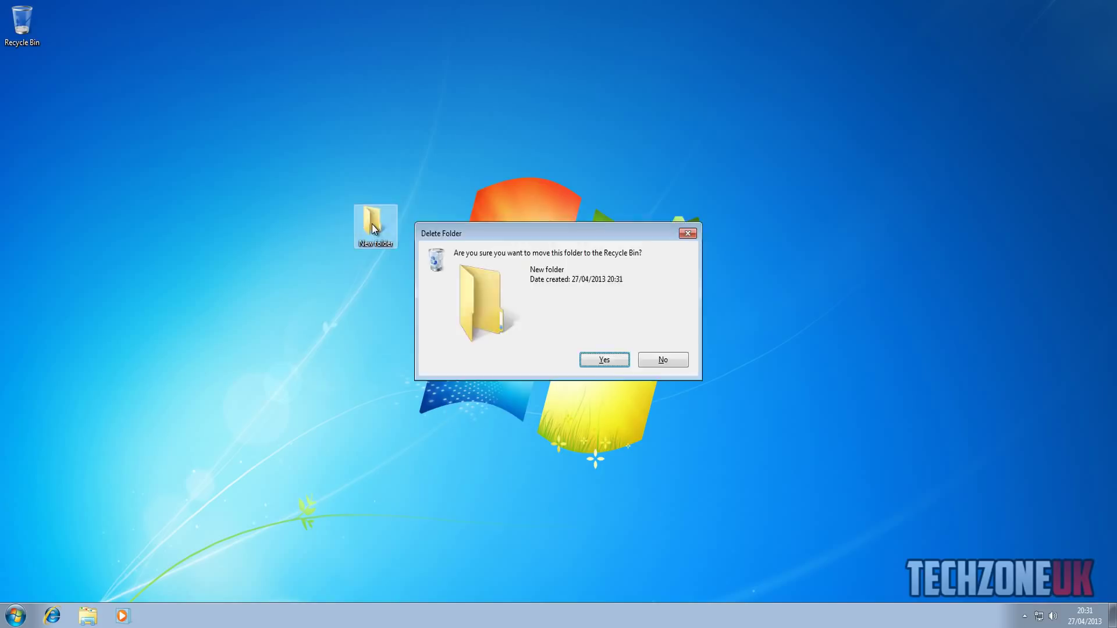
key(Return)
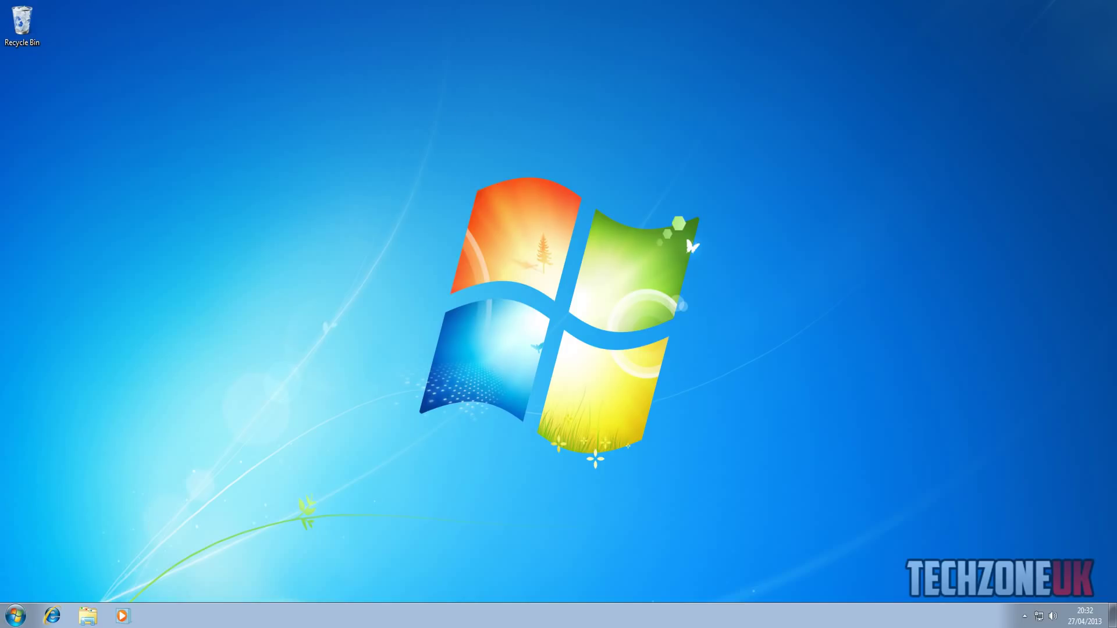
- Send Ctrl+Alt+Del to the client, cancel the security screen, and open the Start menu
key(Control_R+Home)
click(74, 91)
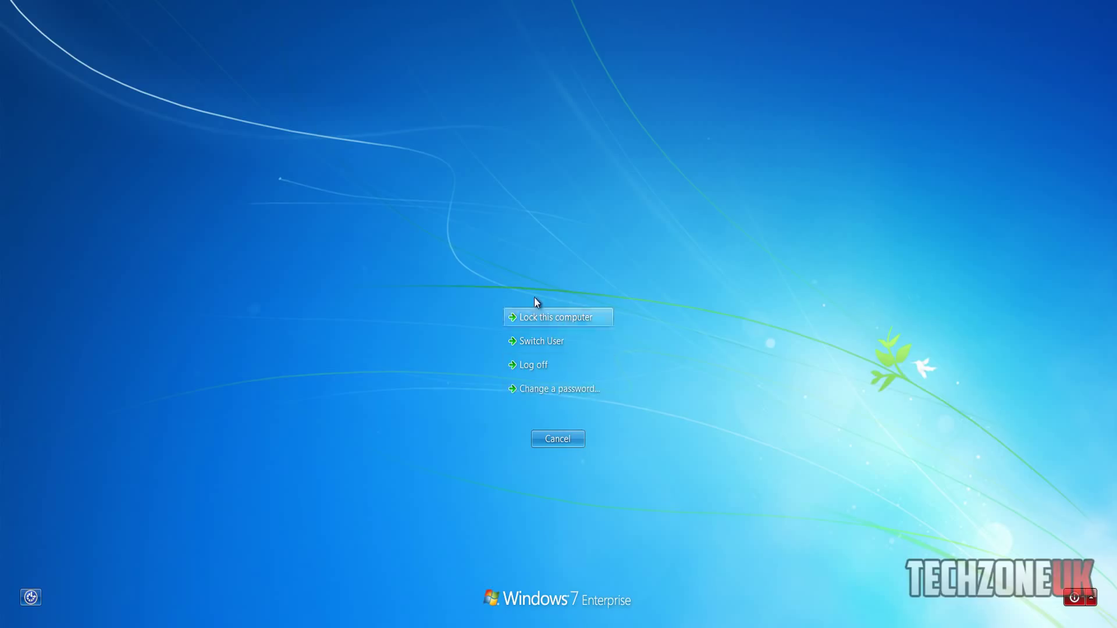
click(568, 438)
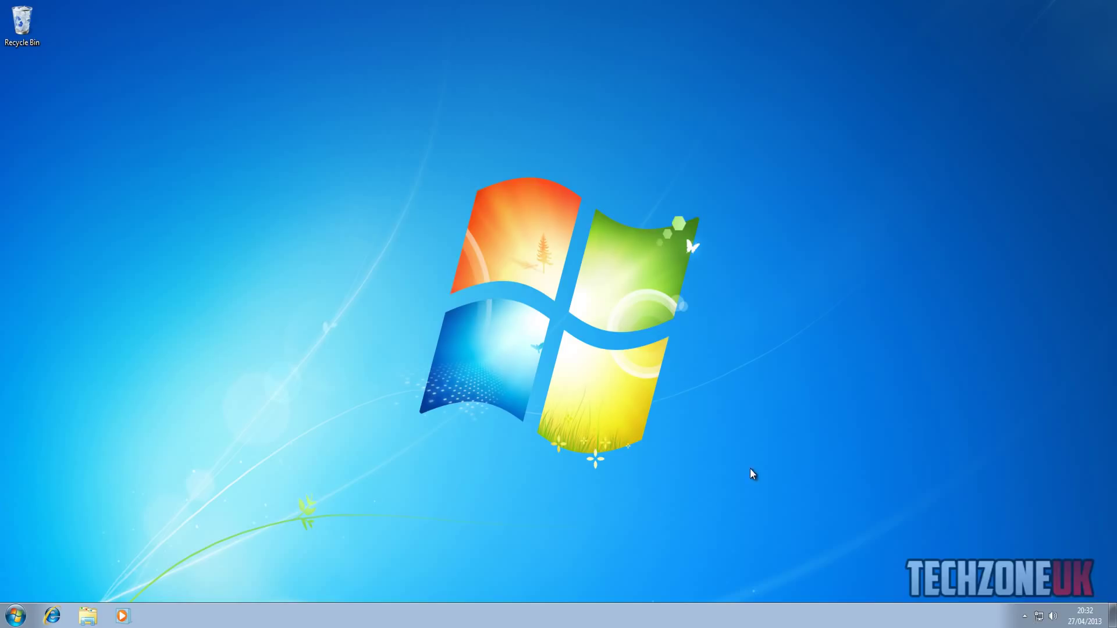
click(18, 616)
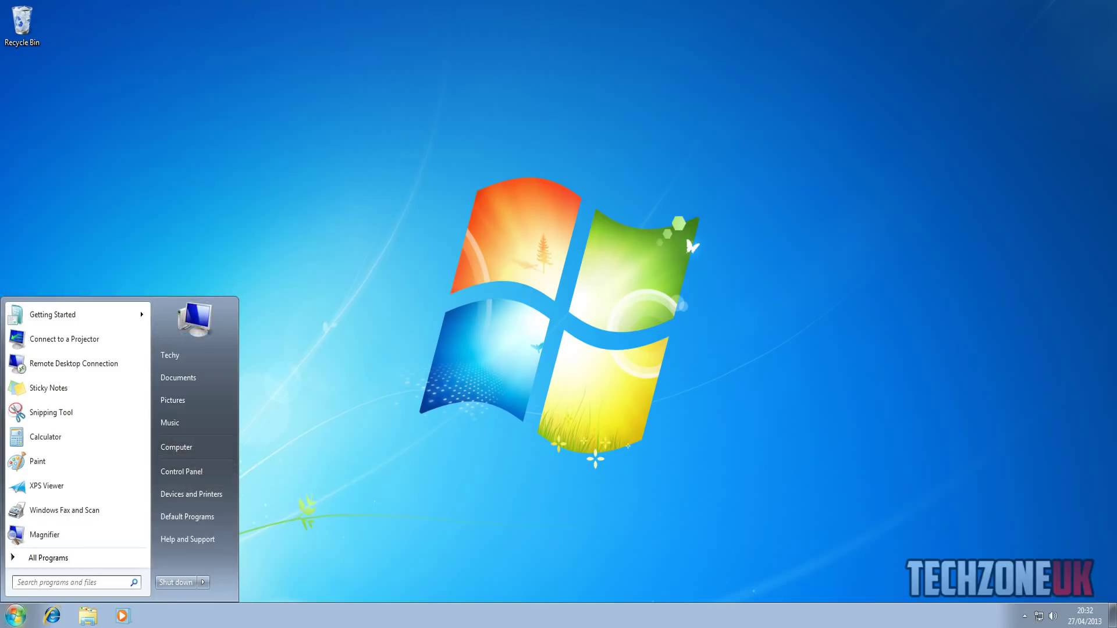
- On the server VM, open Group Policy Management from the Tools menu
mouse_move(271, 619)
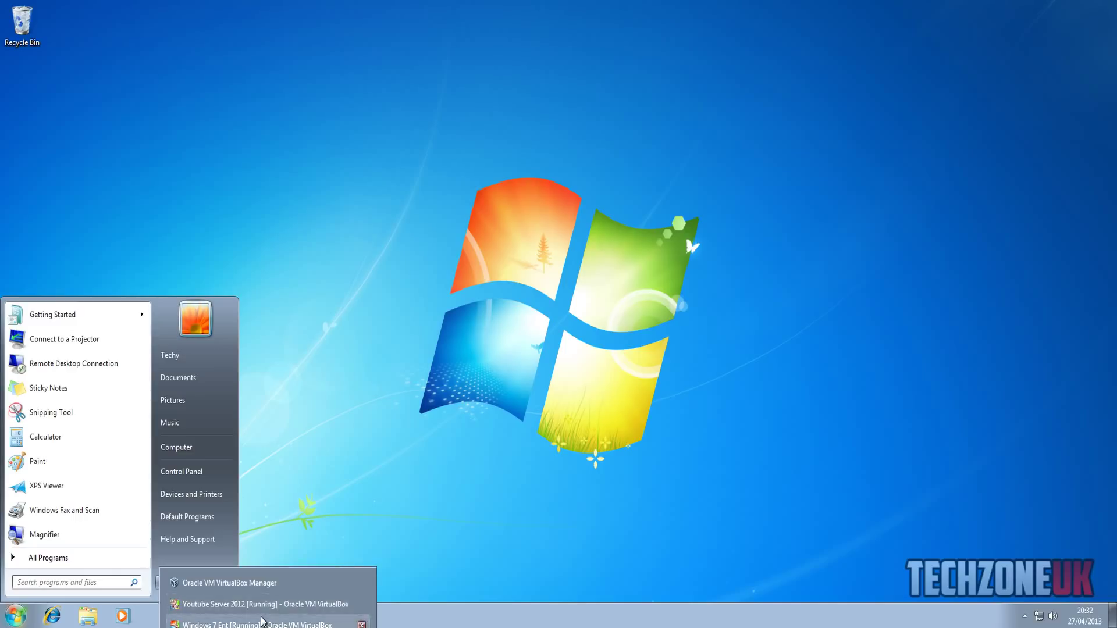
click(267, 604)
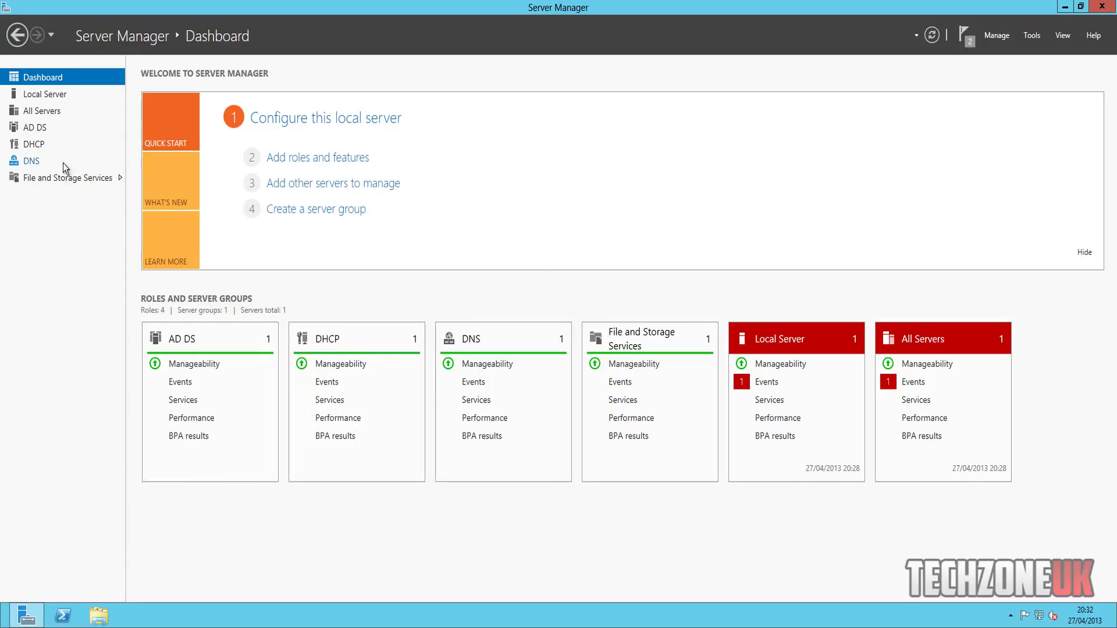
click(62, 129)
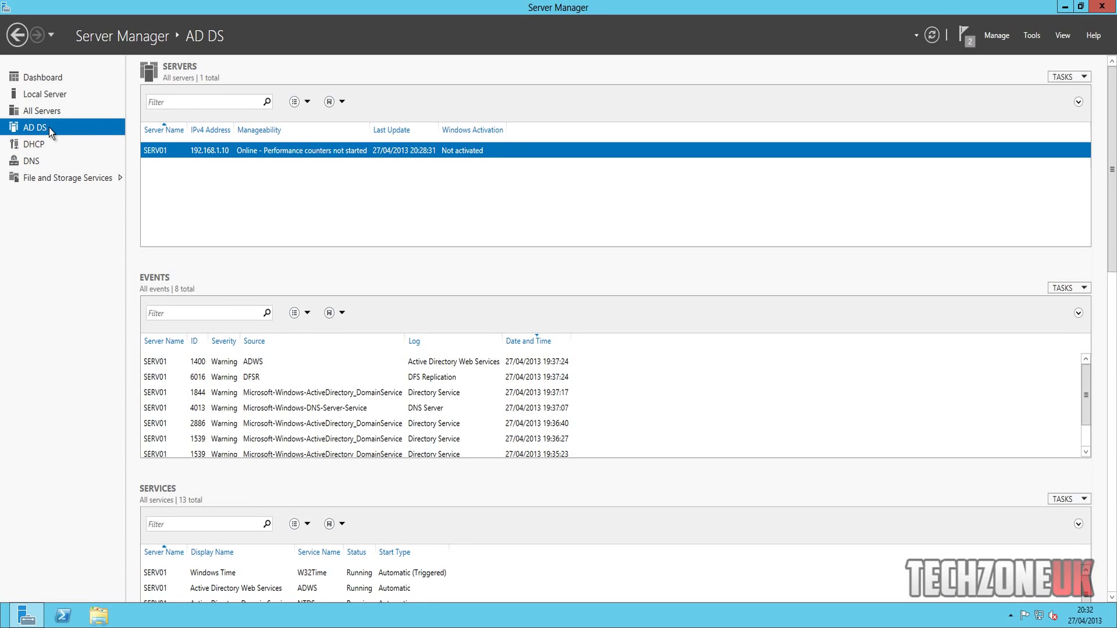
right_click(185, 145)
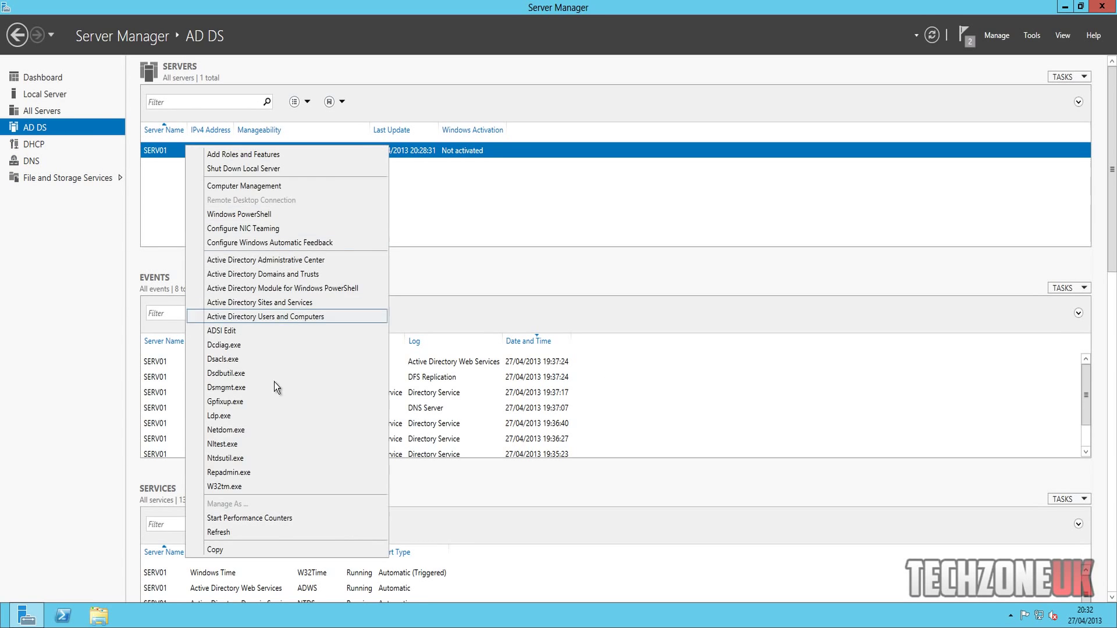
click(314, 321)
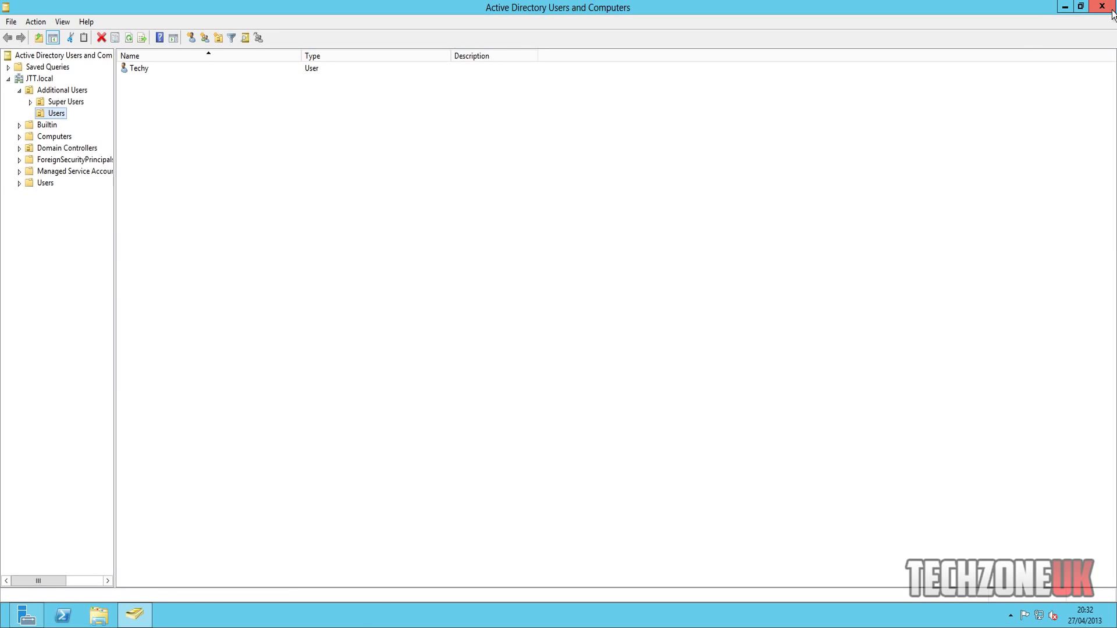
click(1111, 11)
click(1031, 36)
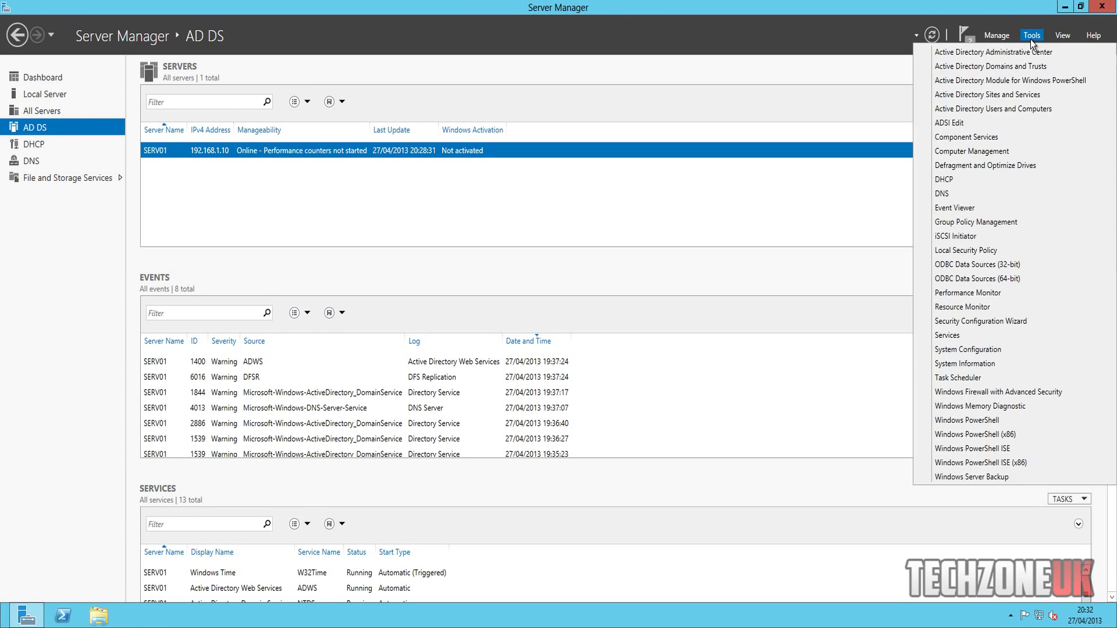
click(1021, 226)
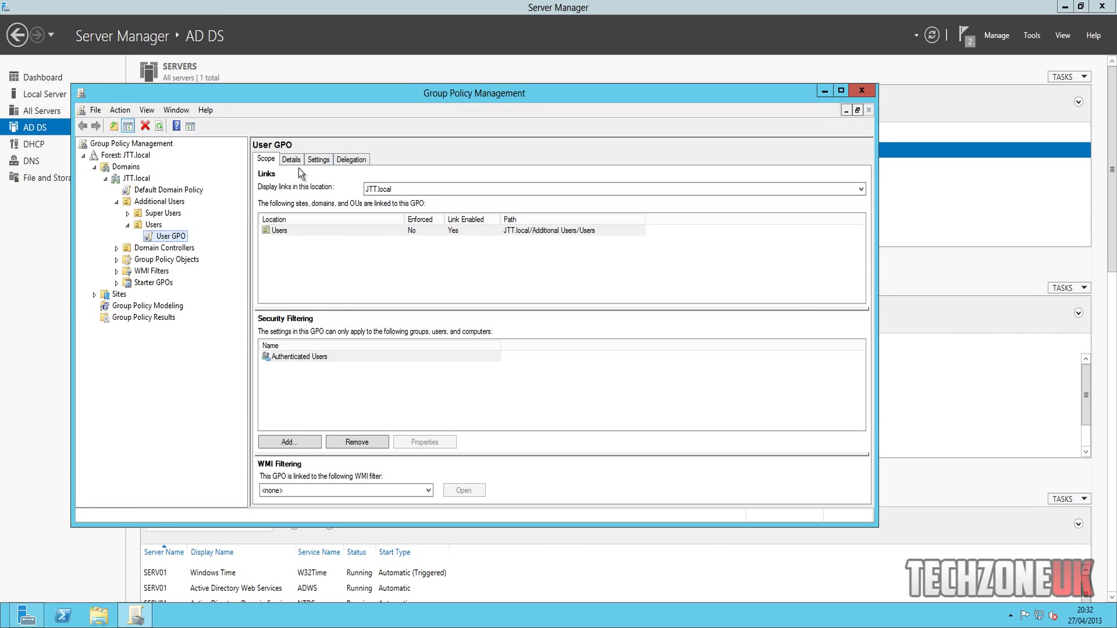
- Show User GPO's Settings report, trusting the console site, with all sections expanded
click(295, 160)
click(266, 160)
click(318, 159)
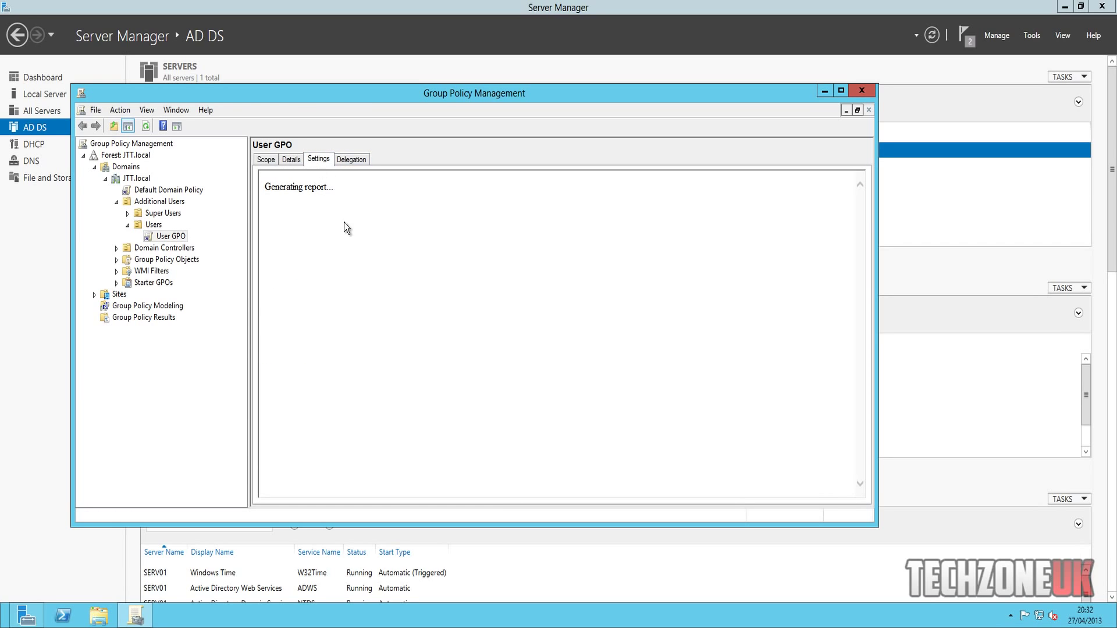
click(568, 320)
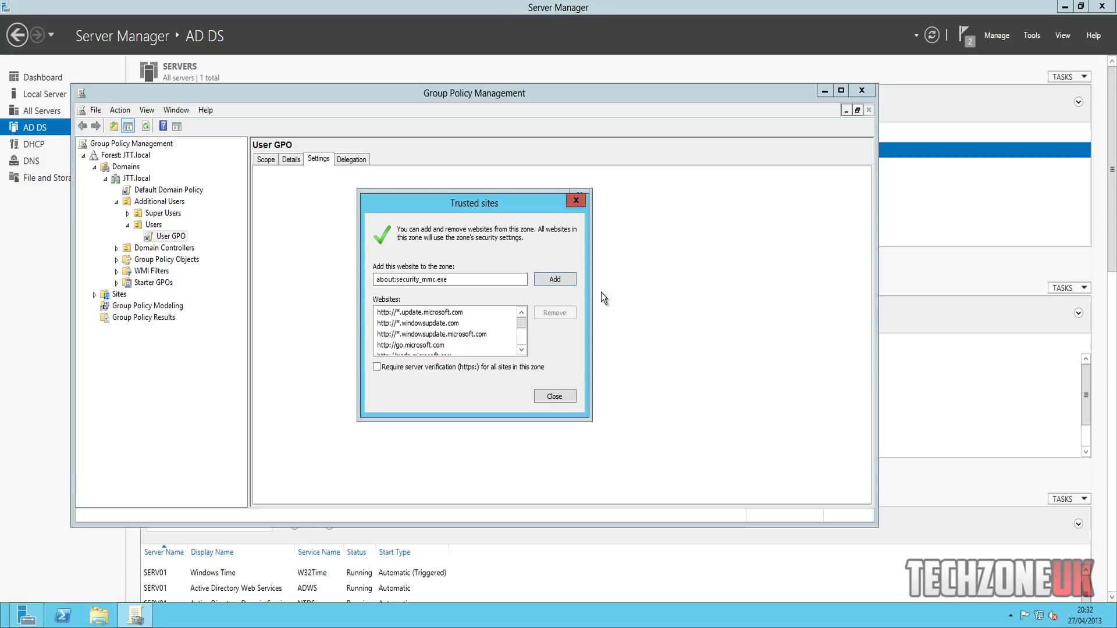
click(553, 279)
click(560, 396)
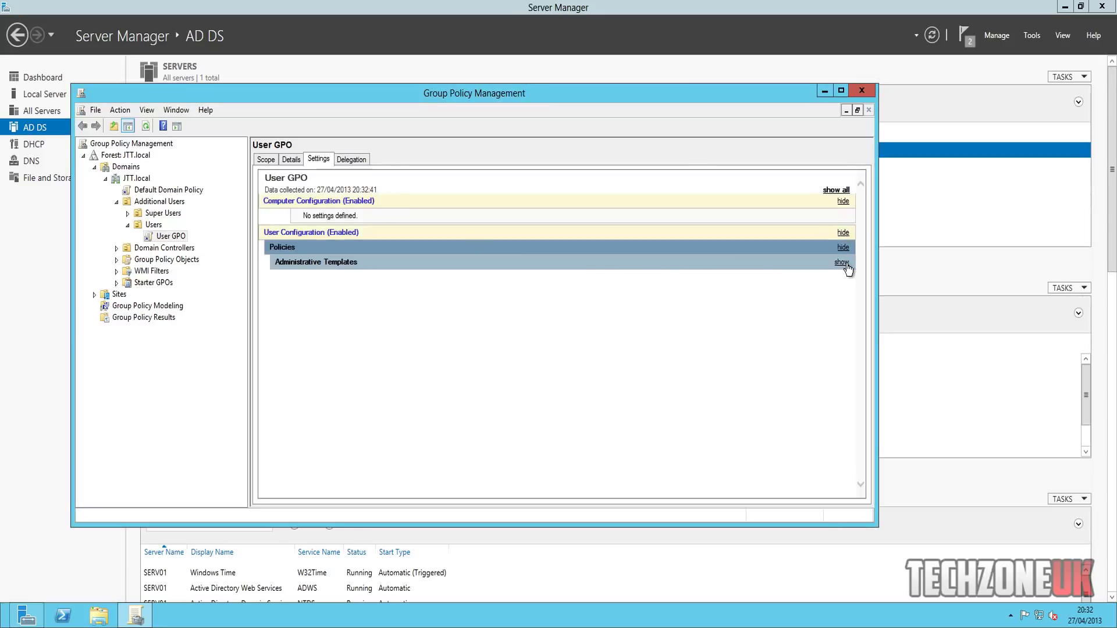
click(836, 191)
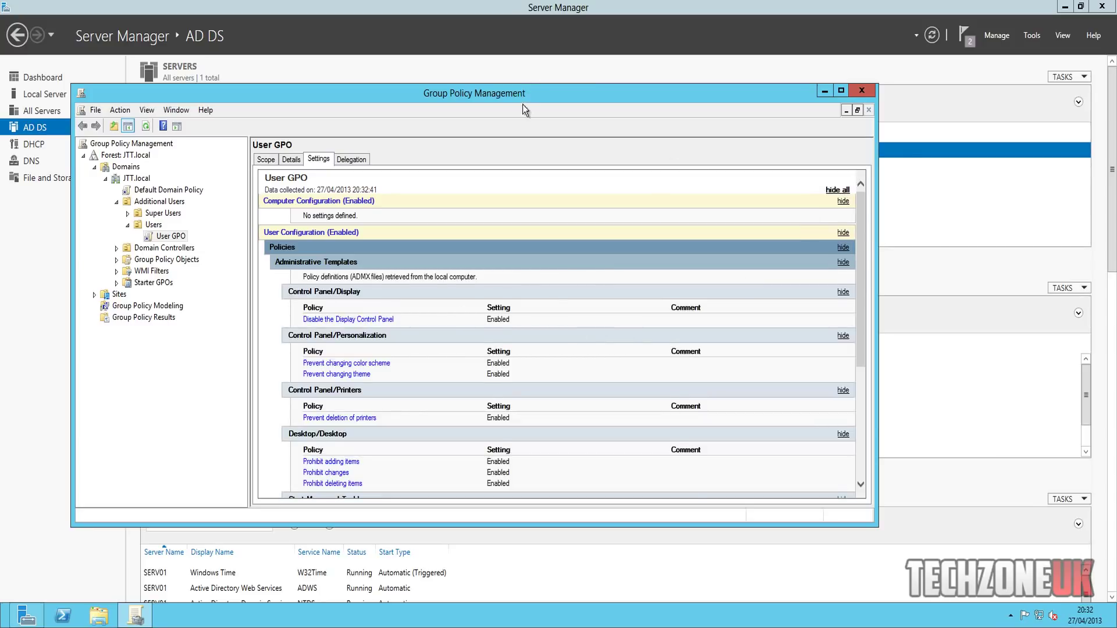
drag(862, 224, 861, 259)
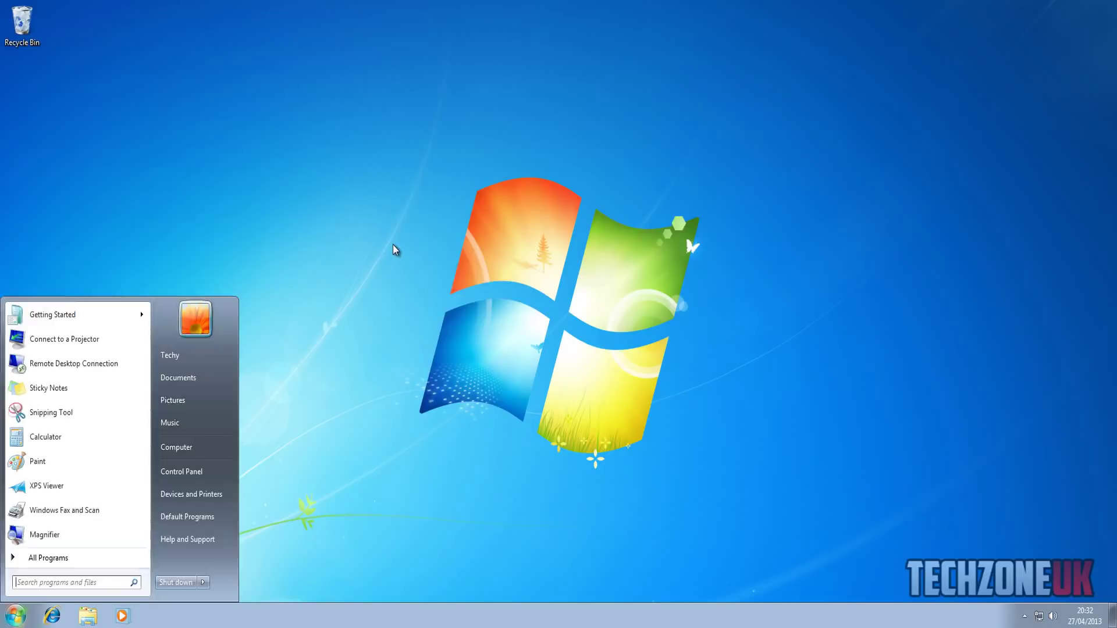
- Check the client's restricted Personalization and Display pages, then return to the server VM
right_click(393, 245)
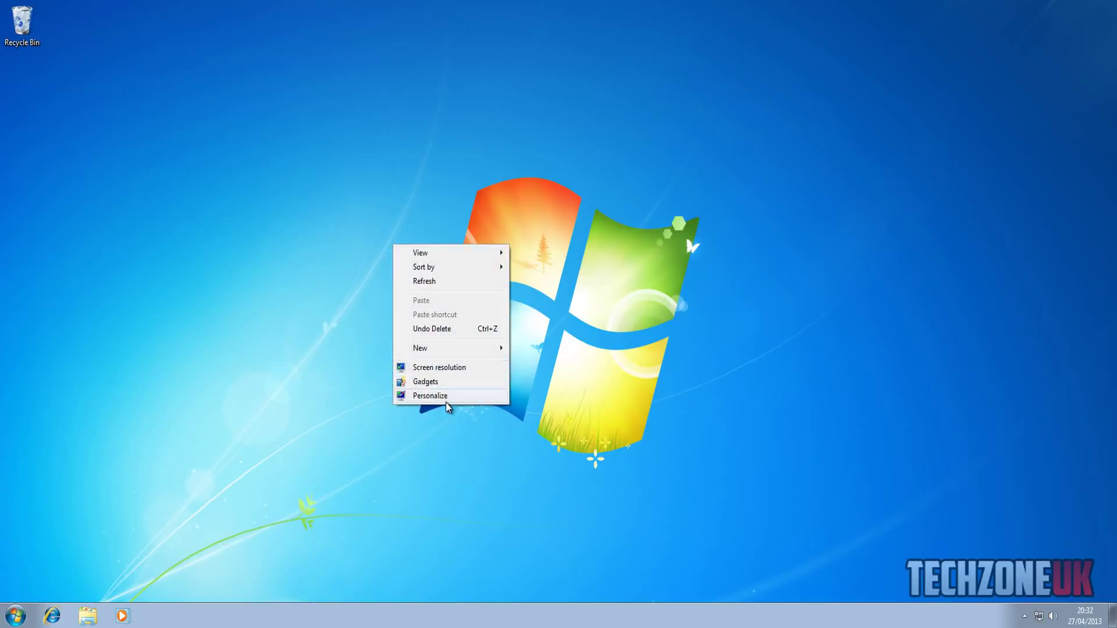
click(445, 397)
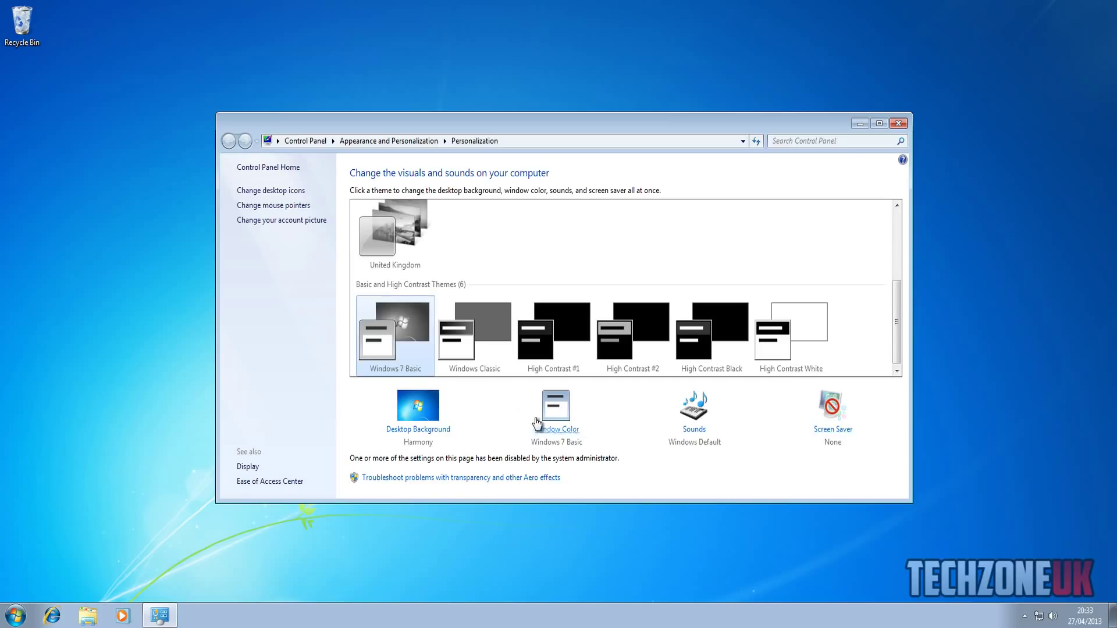
scroll(514, 337, up, 4)
scroll(464, 259, down, 4)
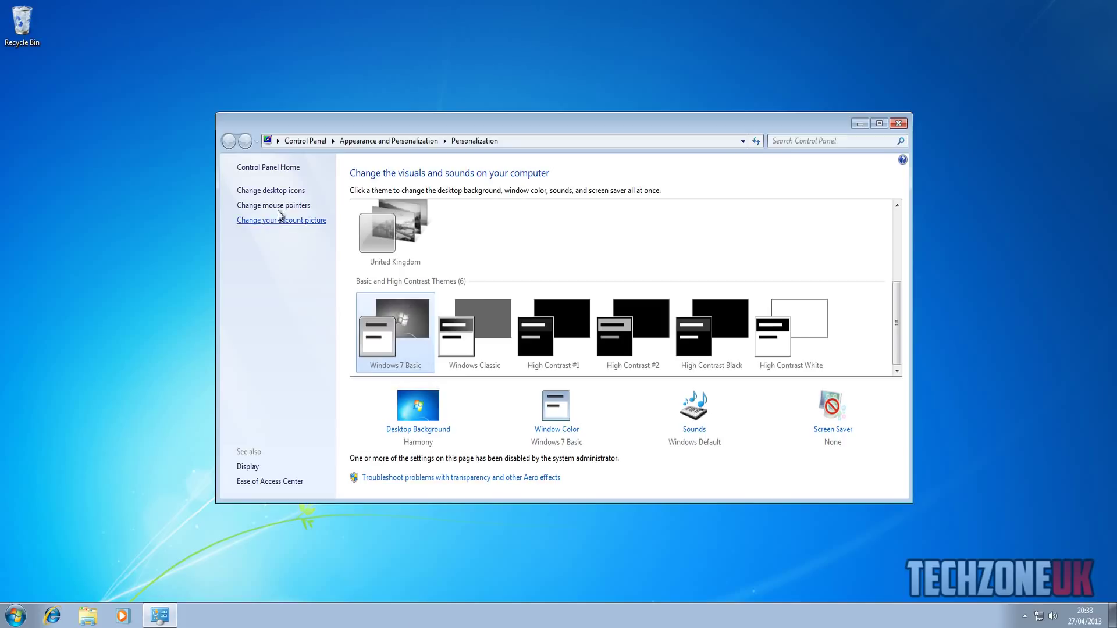
click(248, 467)
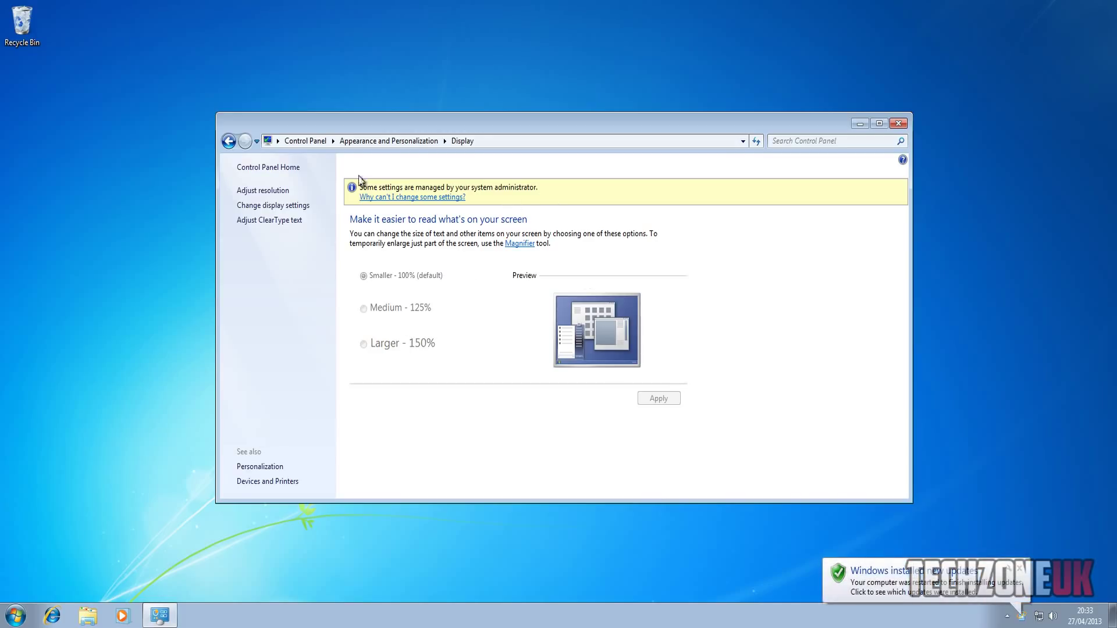
mouse_move(267, 627)
click(270, 606)
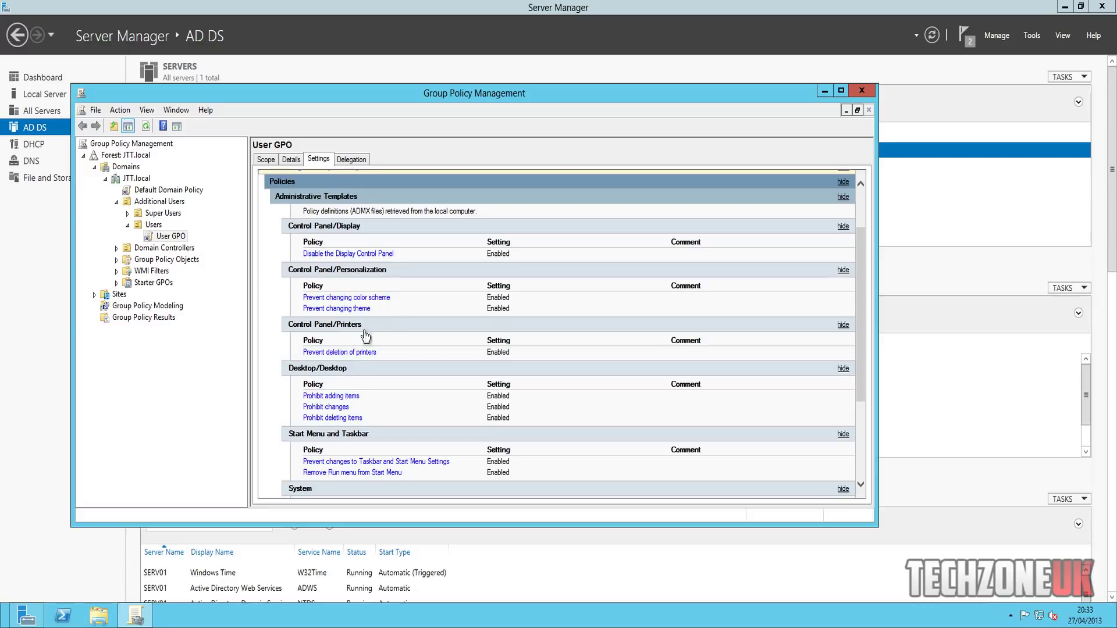
- Read and close the explanations for Prohibit adding items and Prohibit deleting items
click(337, 398)
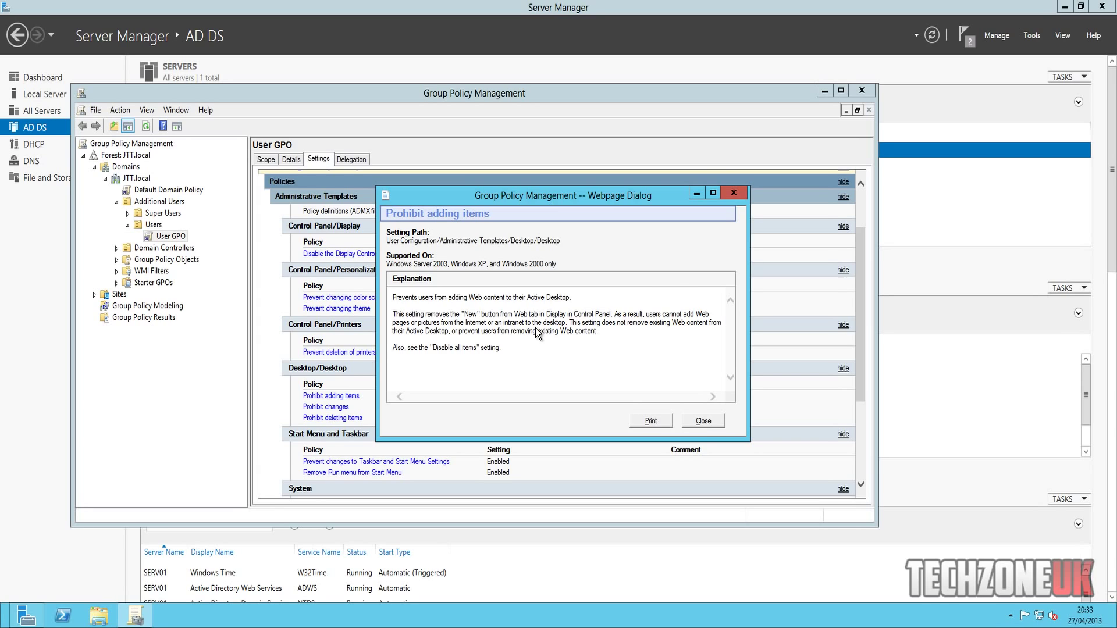
click(702, 422)
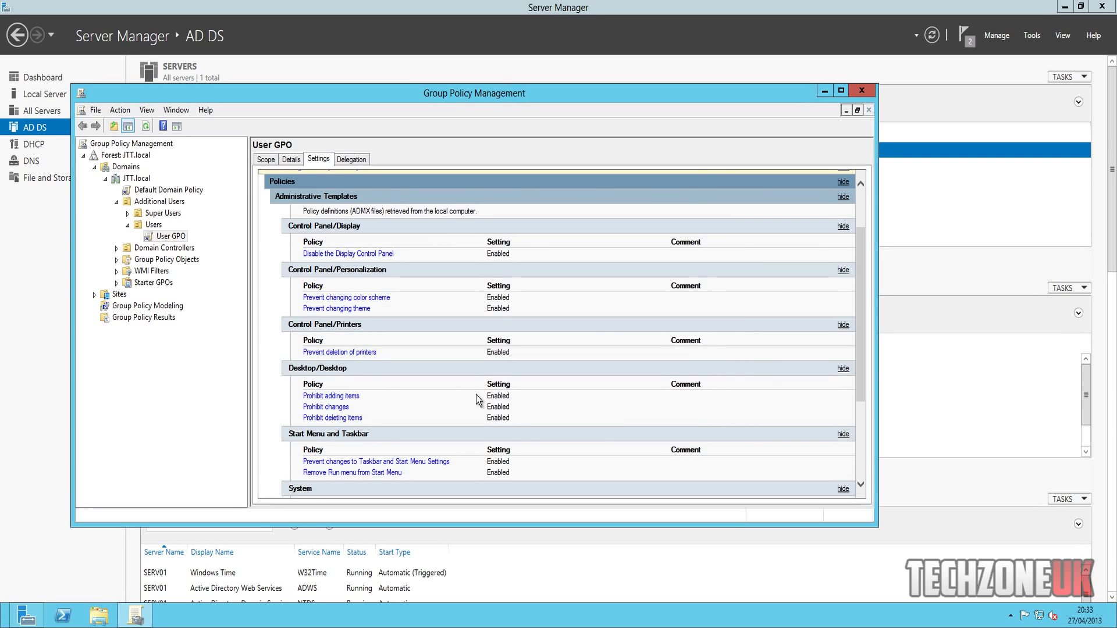
click(344, 418)
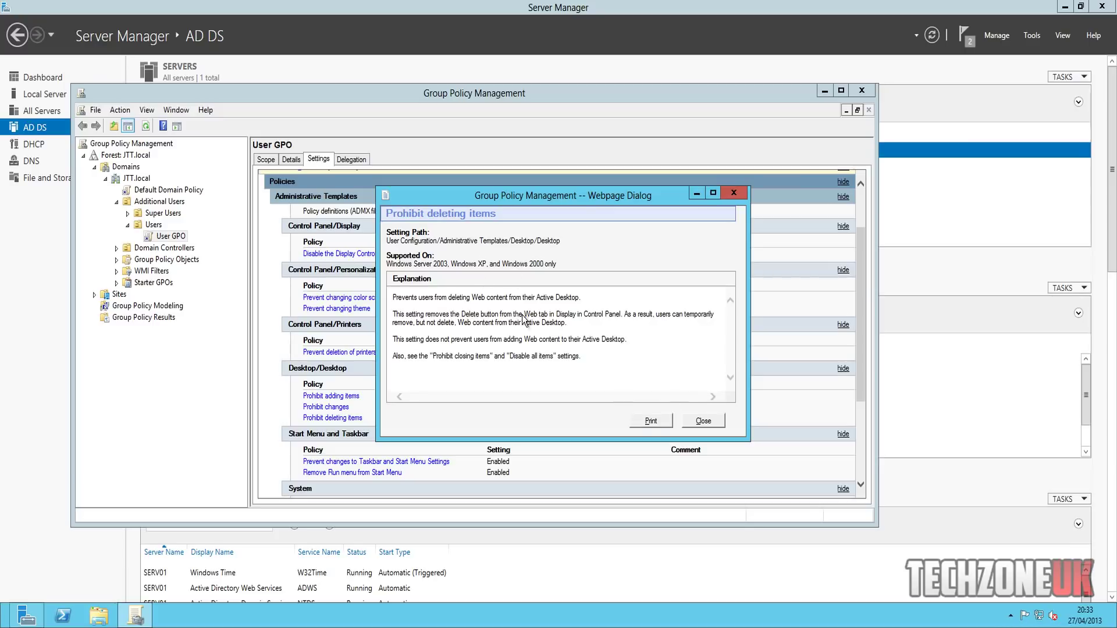
click(687, 419)
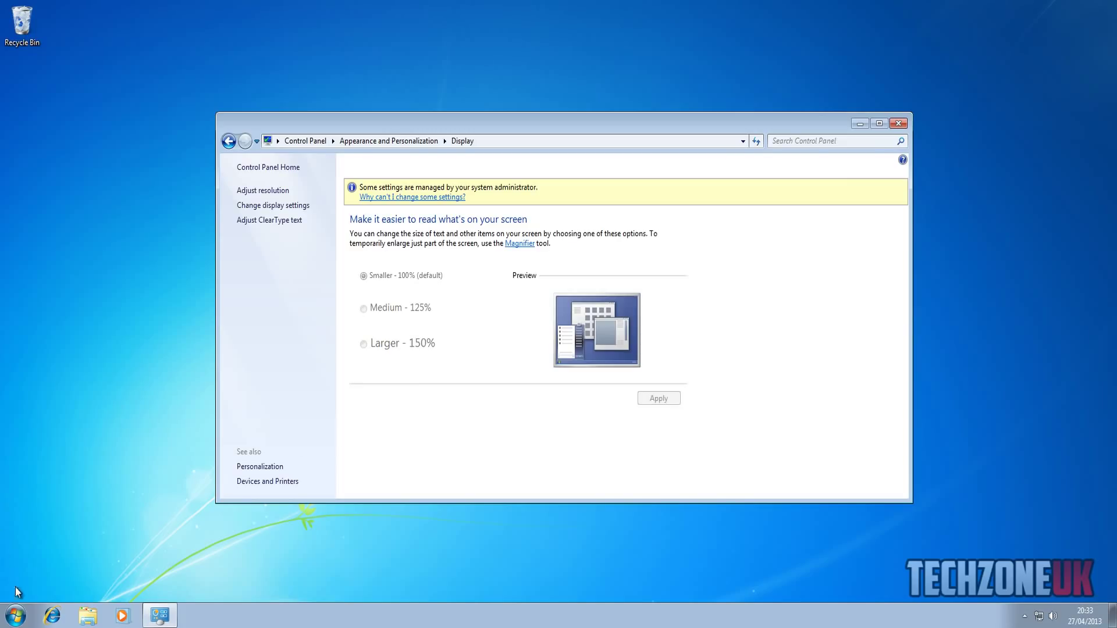
- Open Windows Explorer from the Start button, then attempt to open taskbar and Start menu Properties
right_click(18, 615)
click(52, 598)
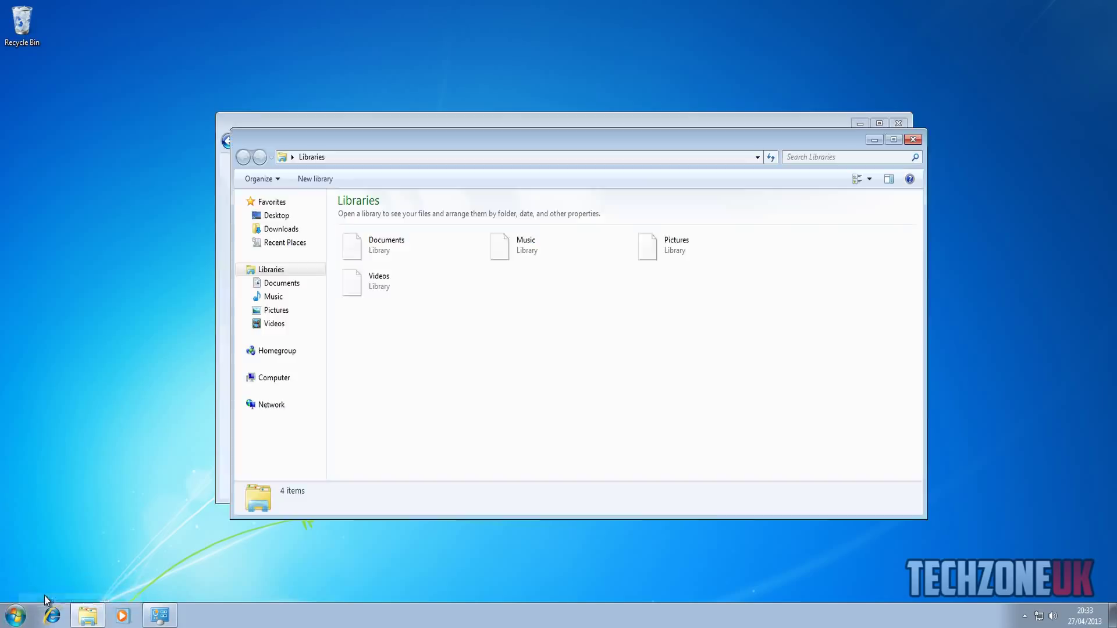
right_click(11, 619)
click(32, 591)
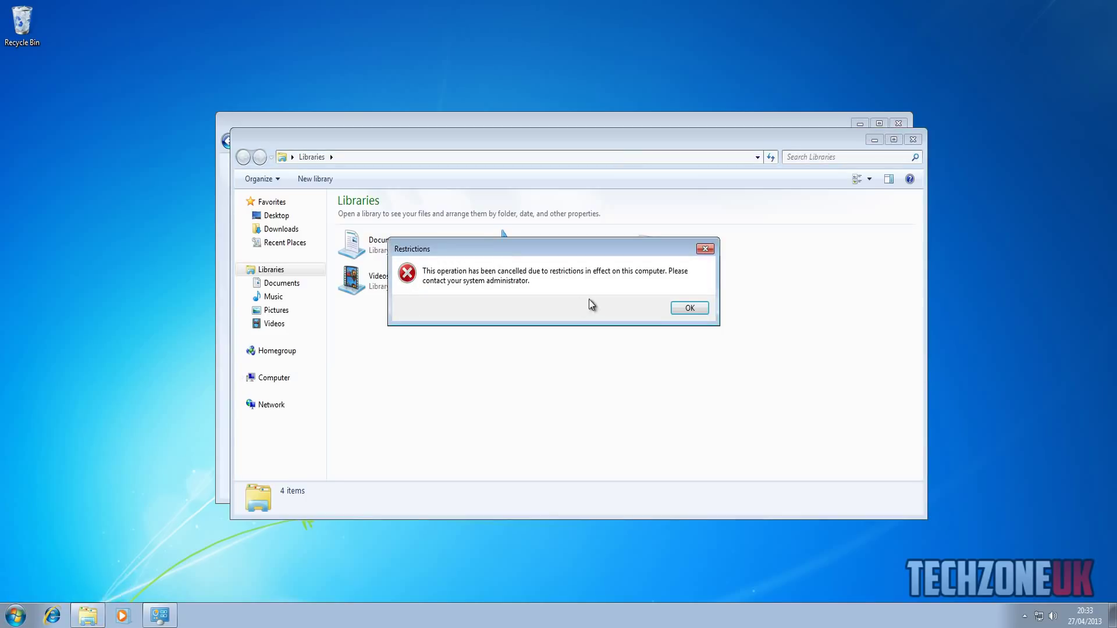
- Close Explorer, dismiss the Restrictions error, and return to the Windows Server virtual machine
click(919, 142)
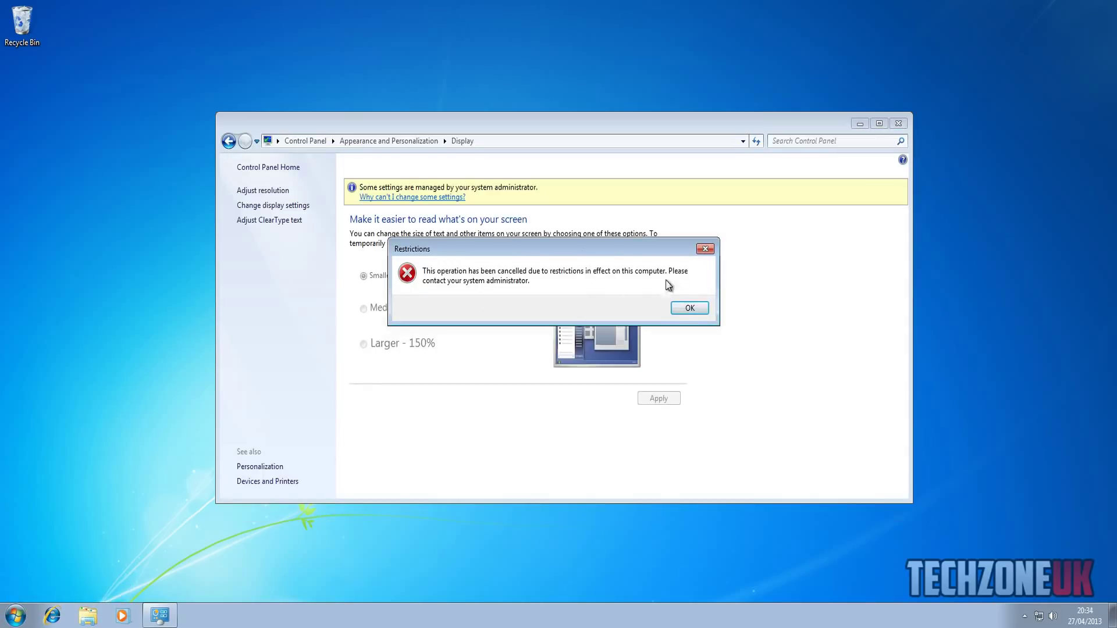
click(686, 308)
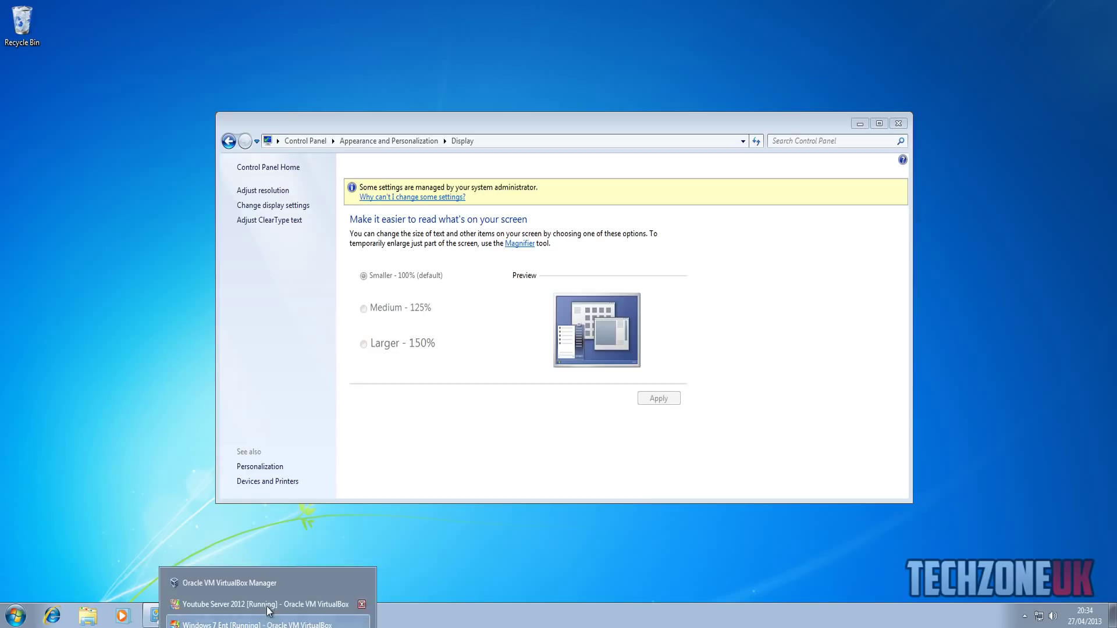
click(269, 606)
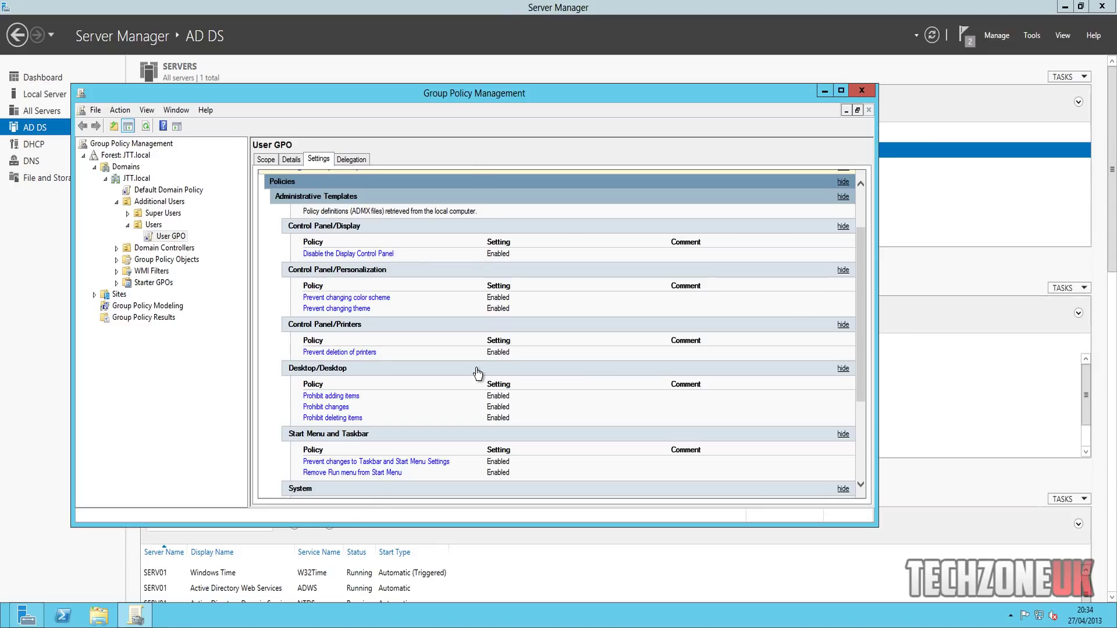